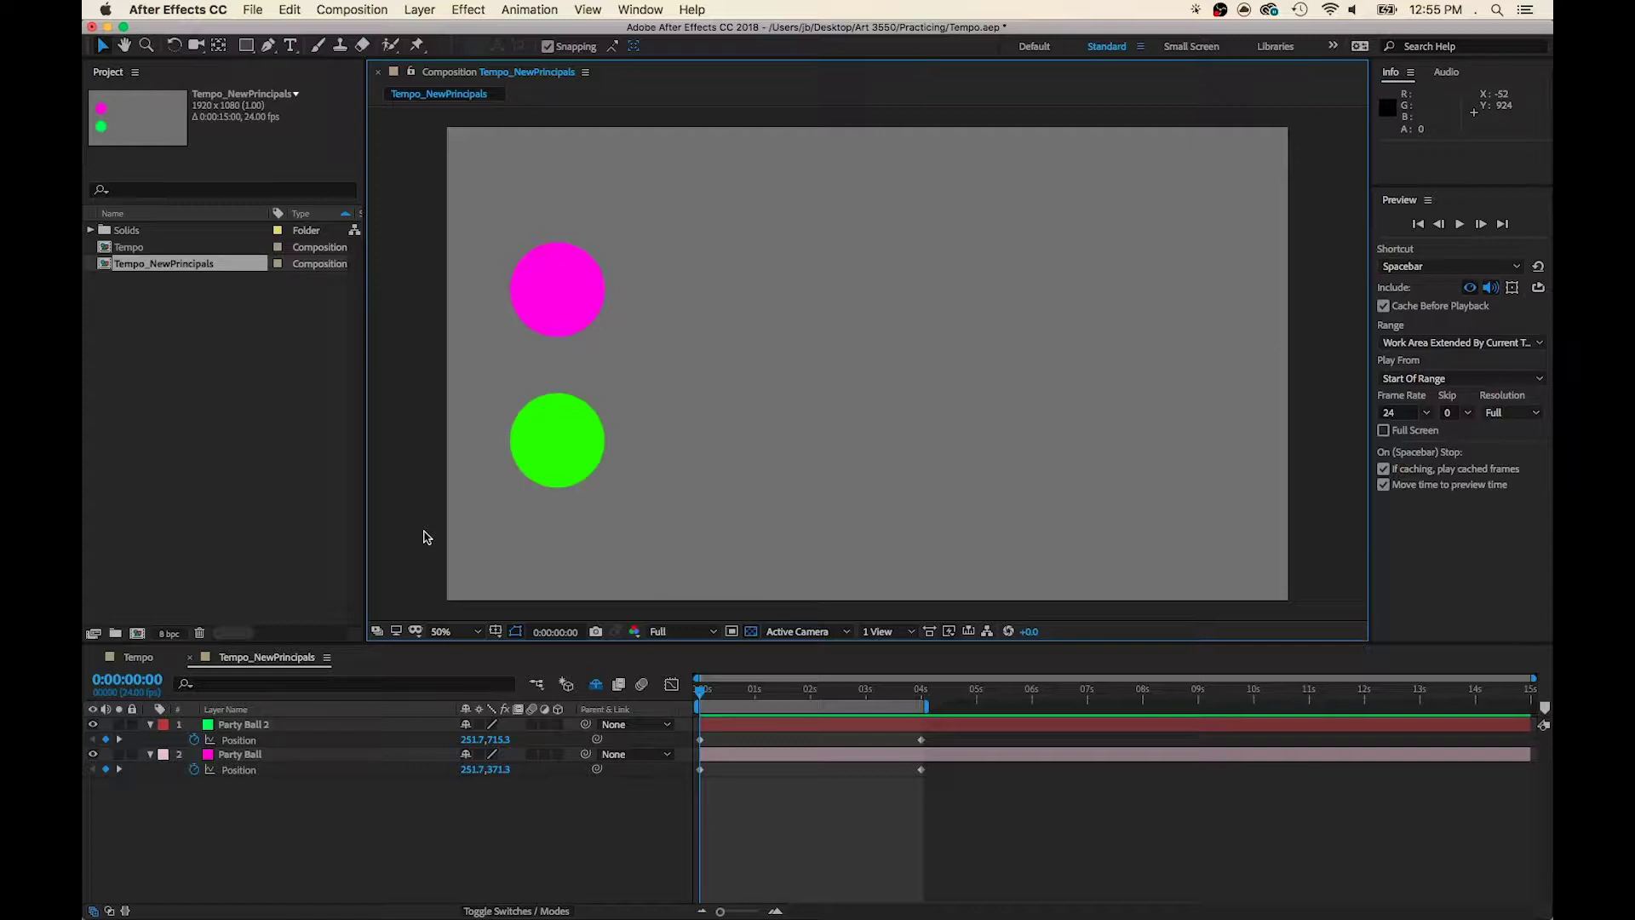
# Preview the animation, then at 4 seconds drag the green ball's end Position X back toward the frame.
pyautogui.click(1459, 224)
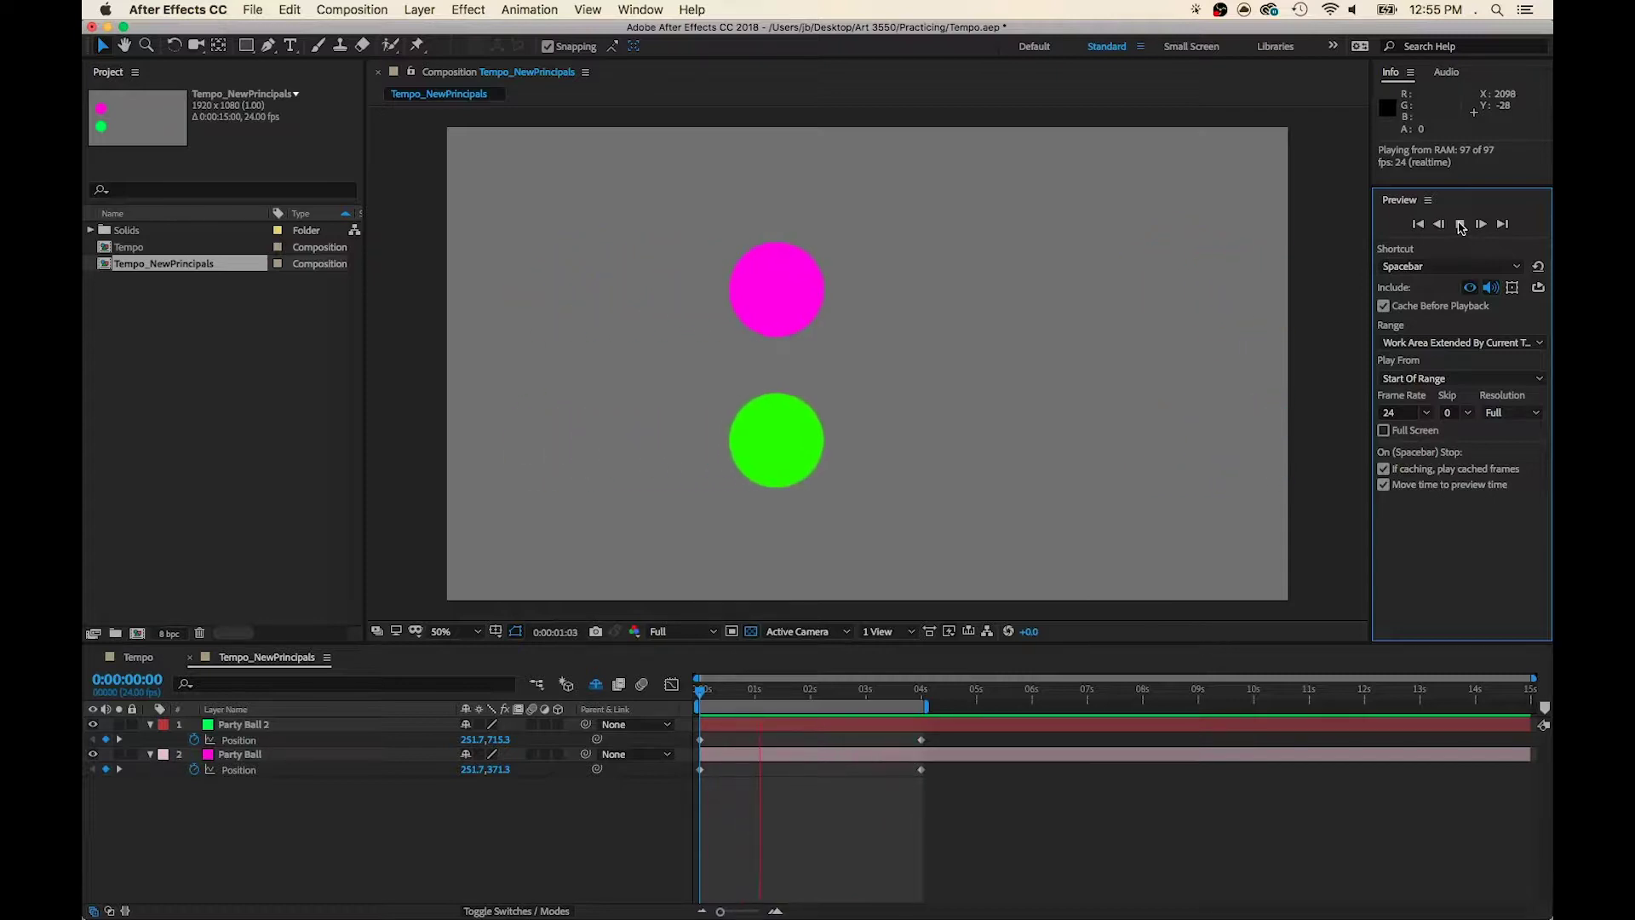
pyautogui.click(1460, 225)
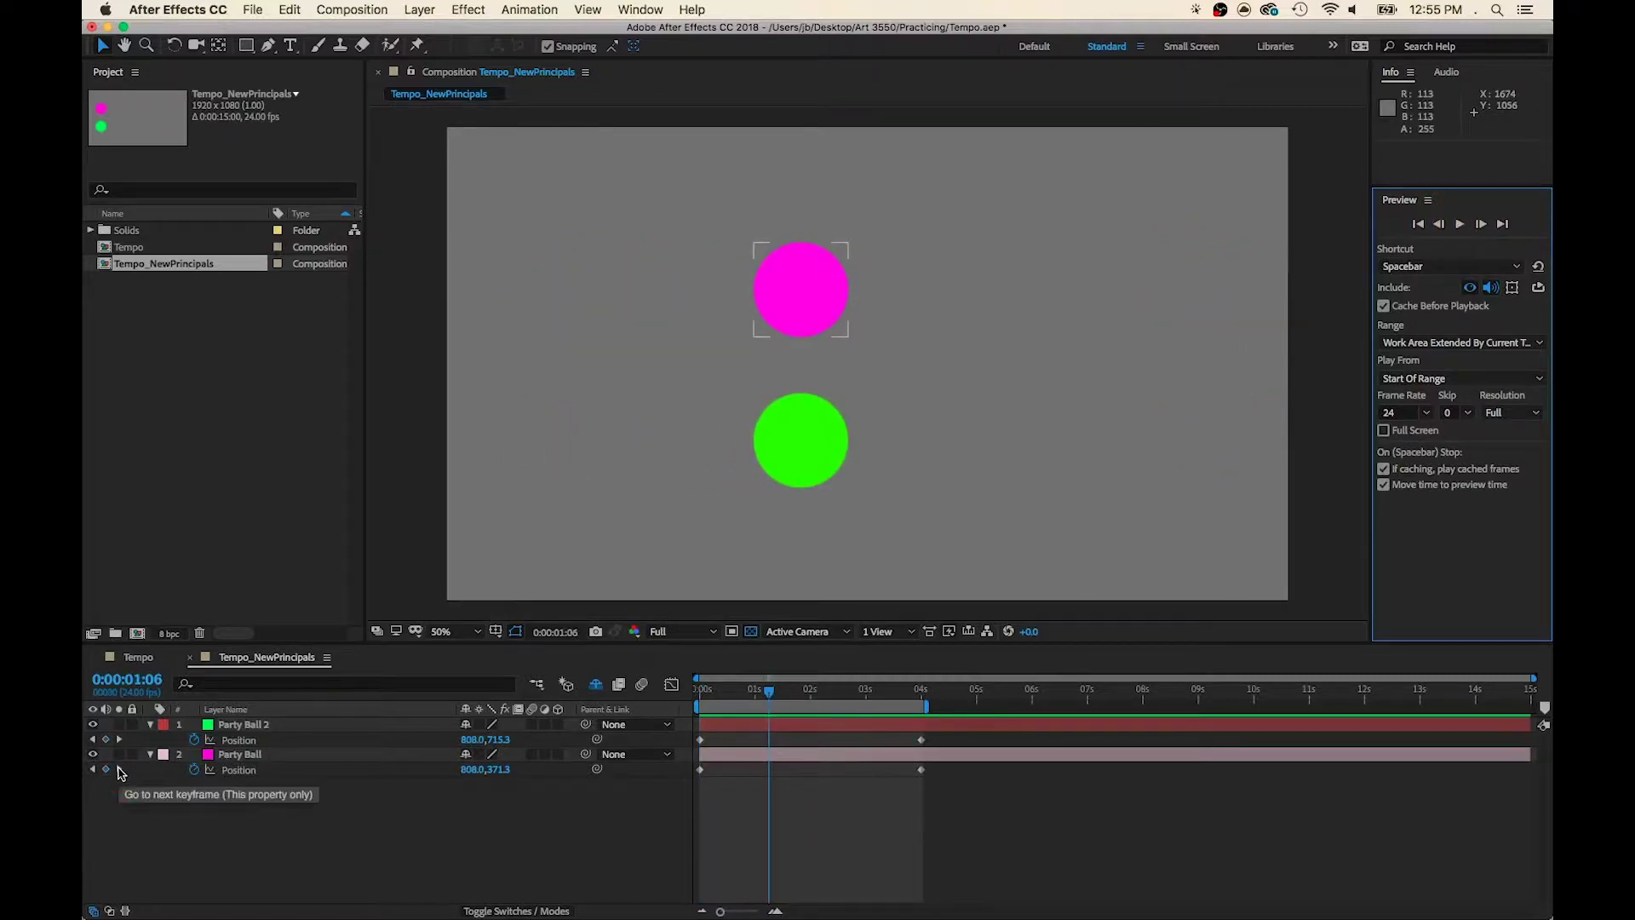
pyautogui.click(119, 770)
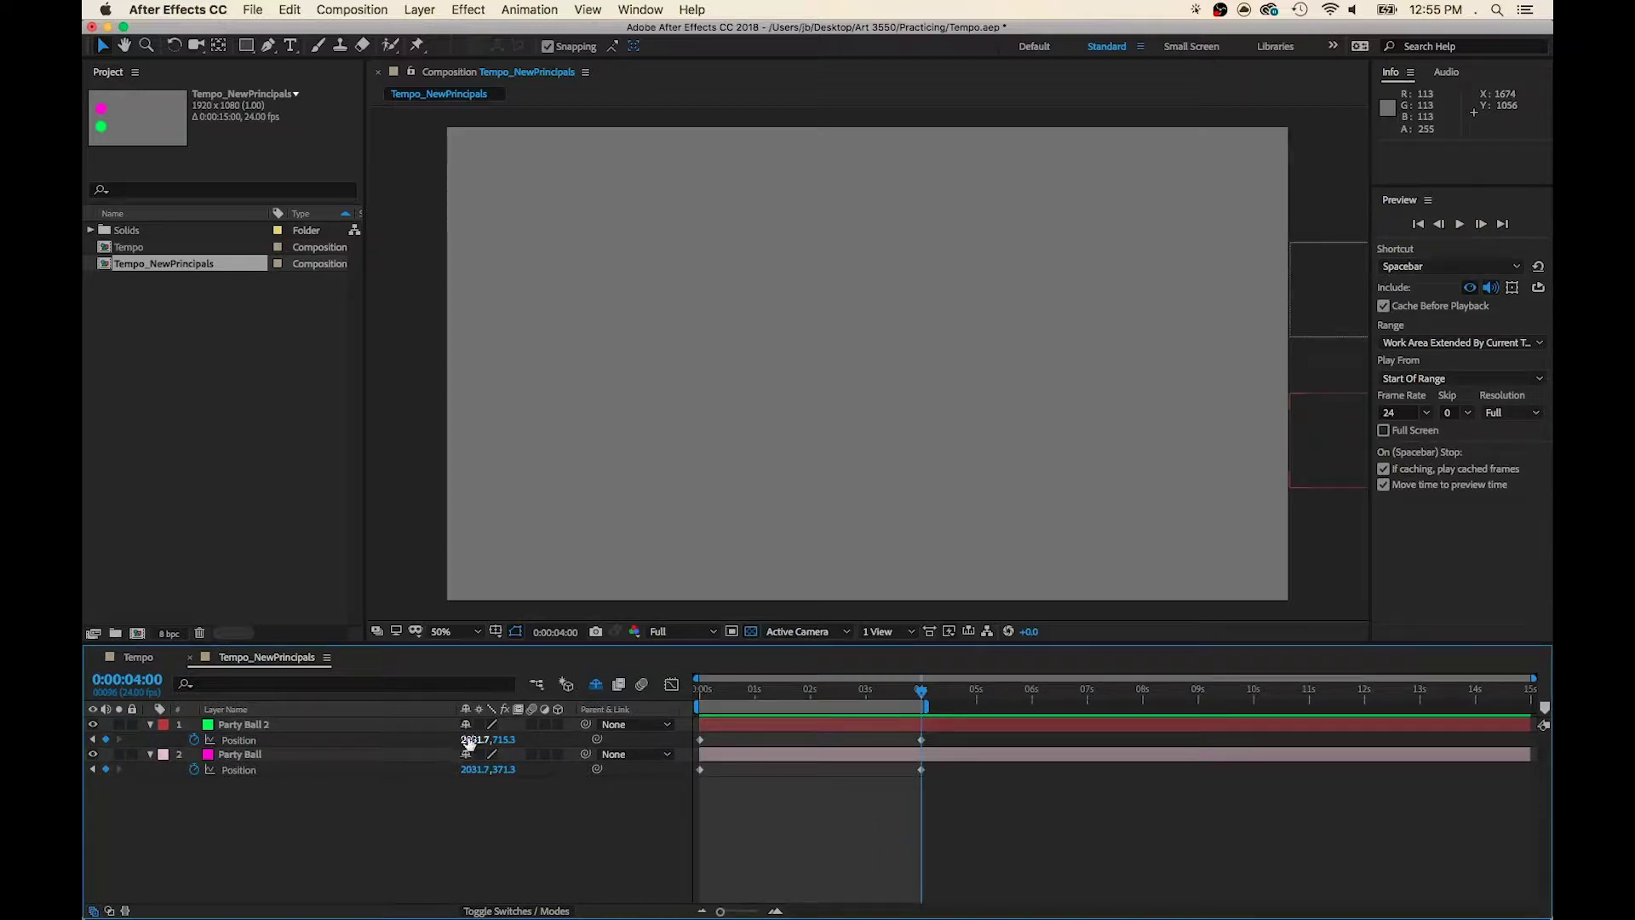
pyautogui.moveTo(468, 741); pyautogui.dragTo(227, 733)
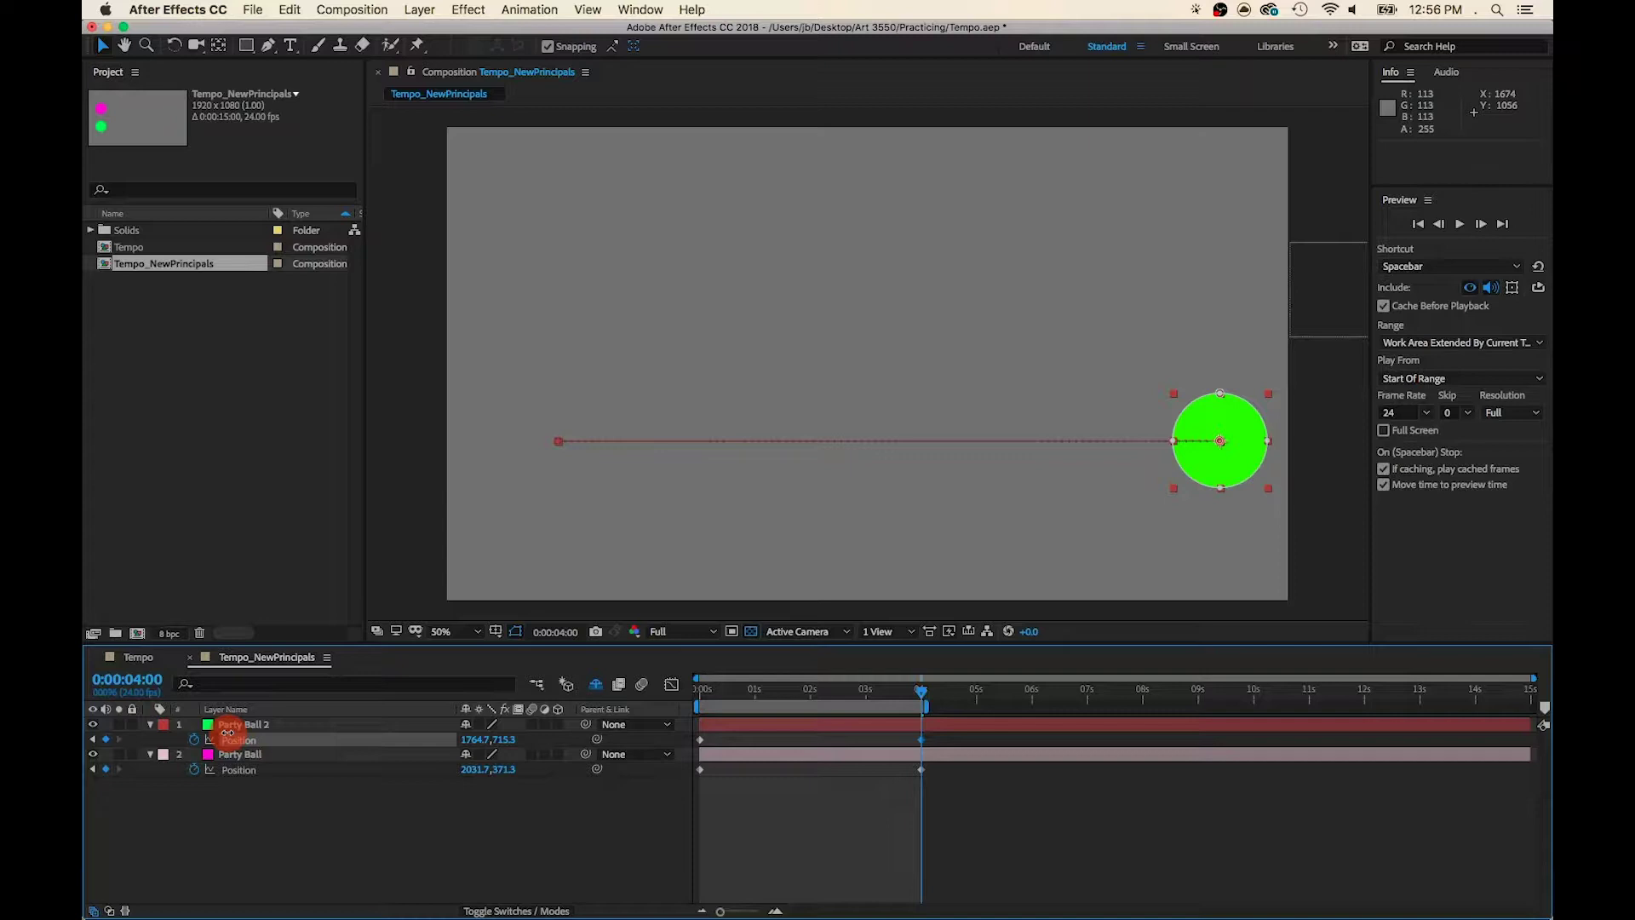
# Set the pink ball's 4-second Position X to 1764.7 and preview the result.
pyautogui.click(228, 729)
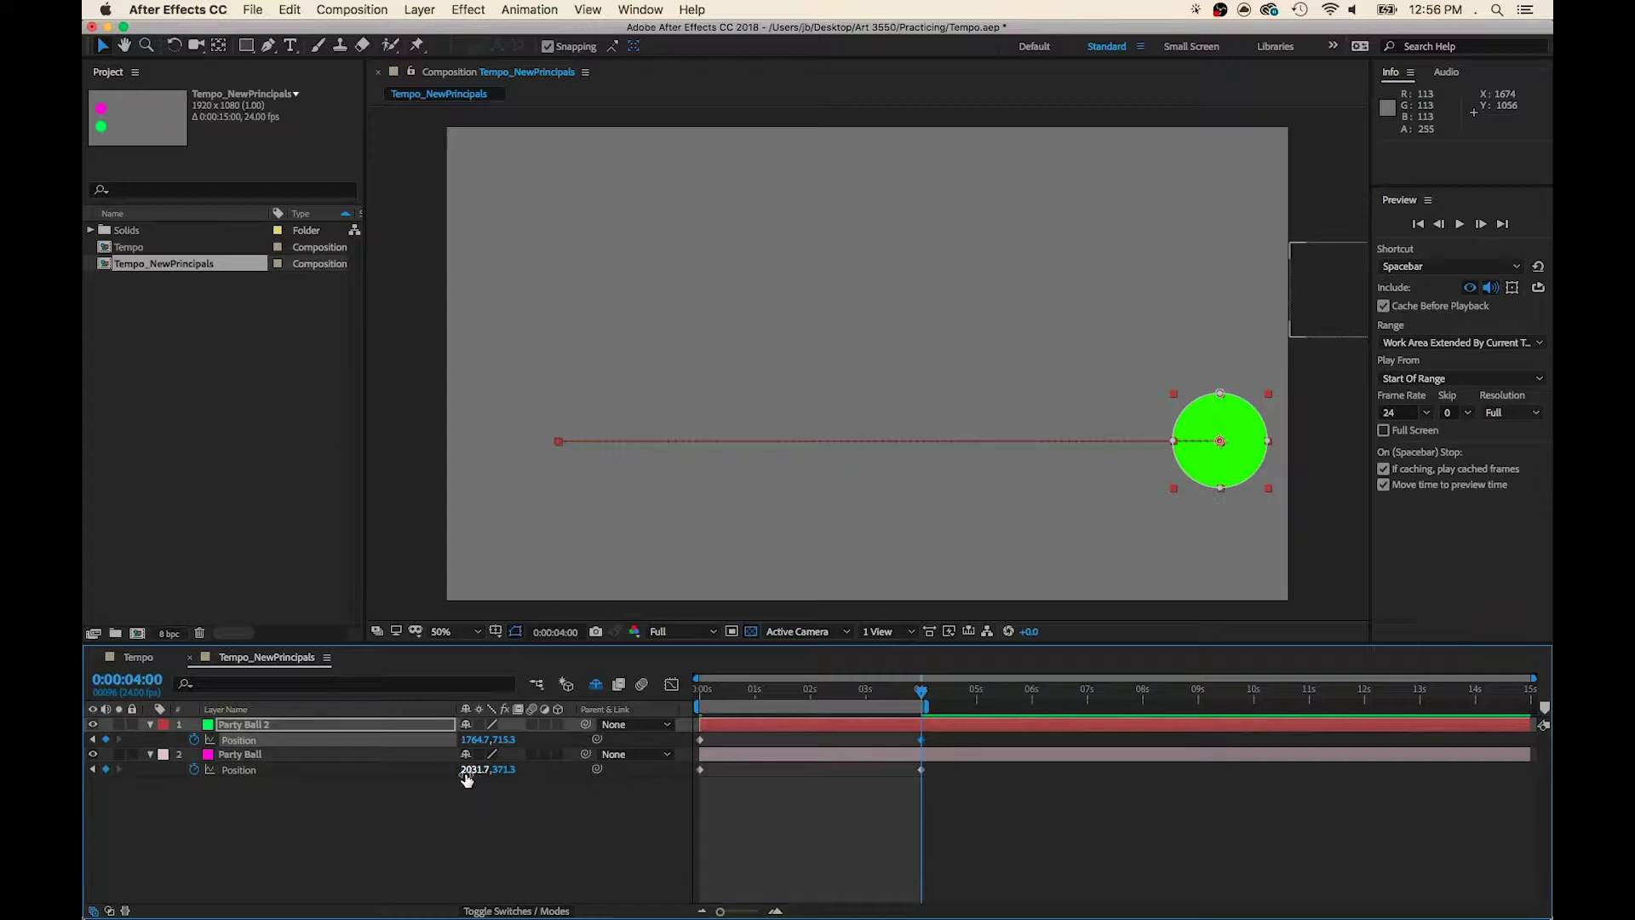
pyautogui.click(470, 769)
pyautogui.write('1764.7')
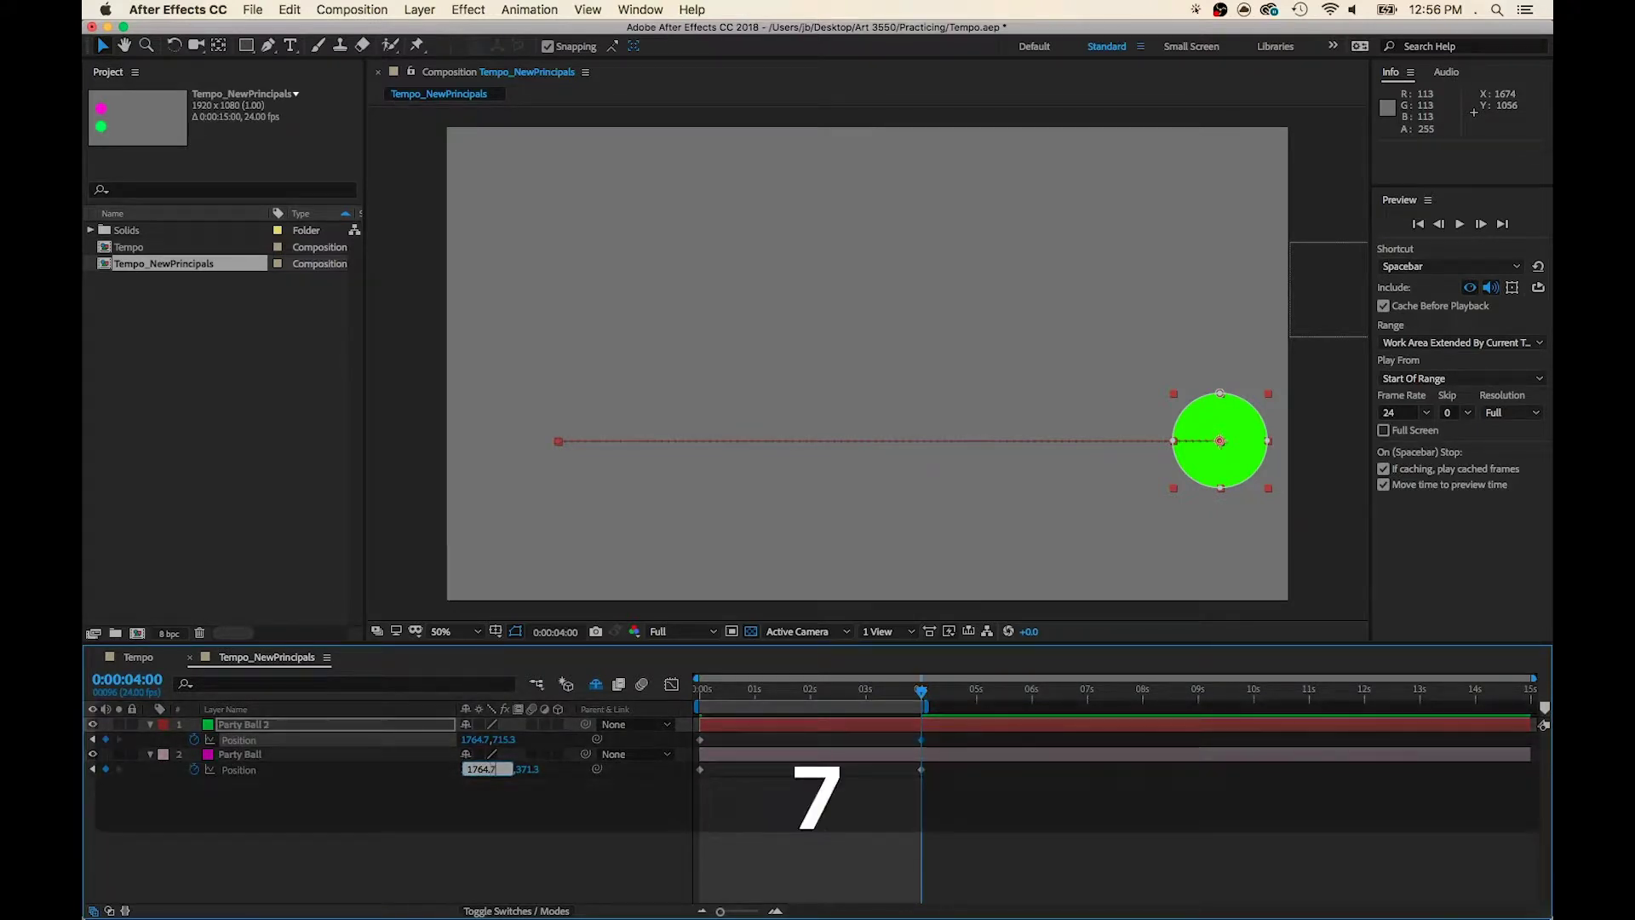
pyautogui.press('Return')
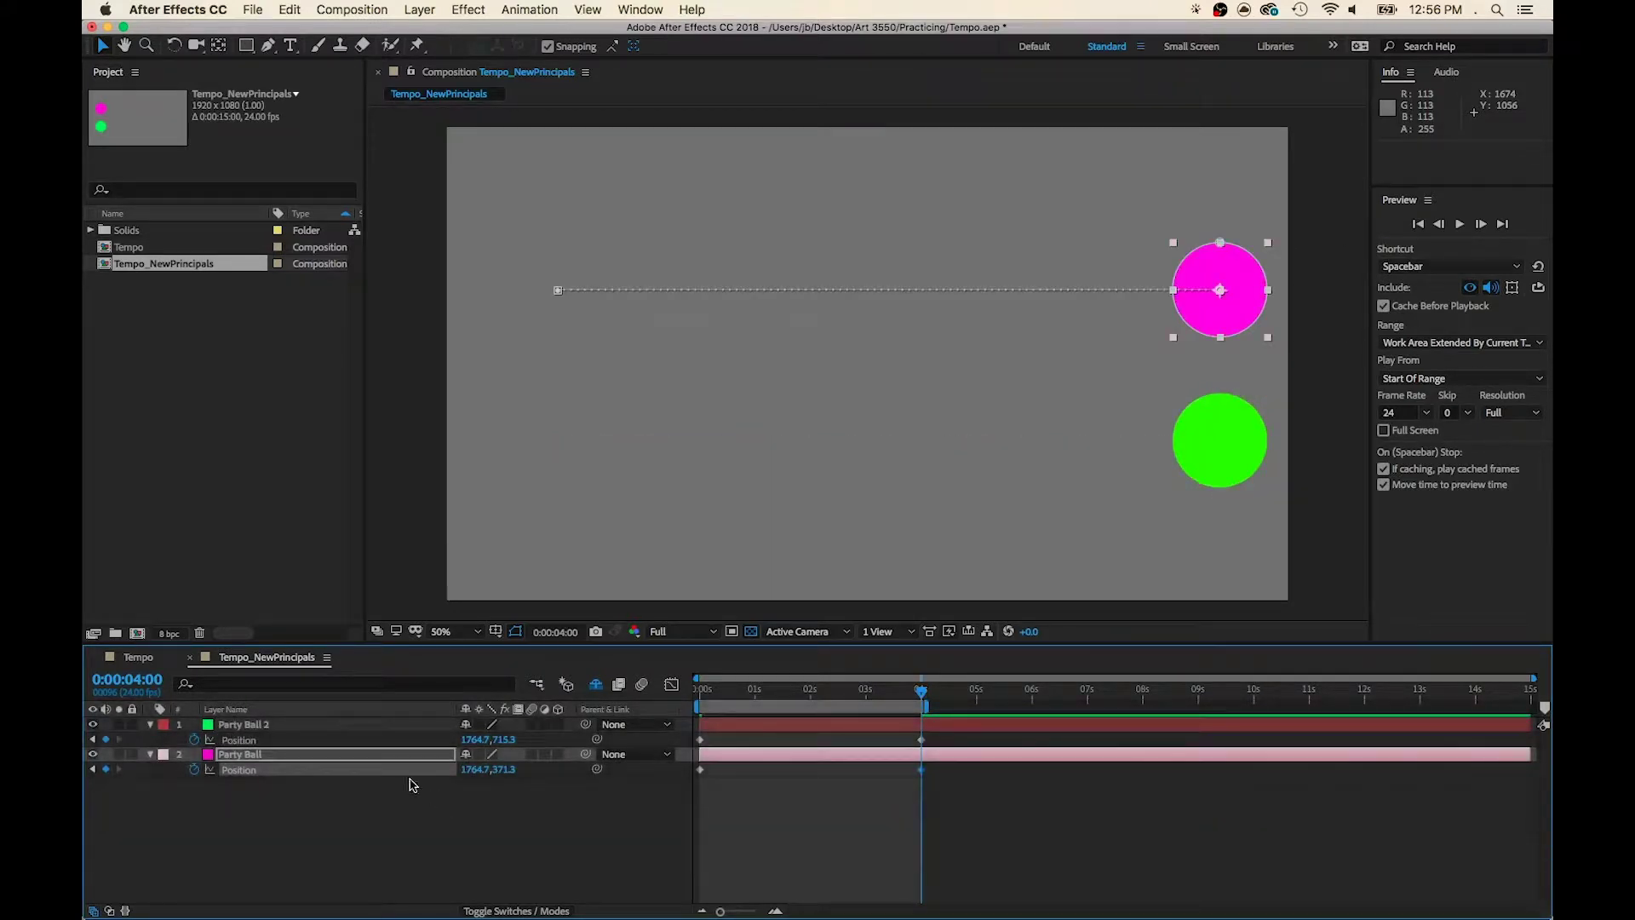
pyautogui.click(1459, 225)
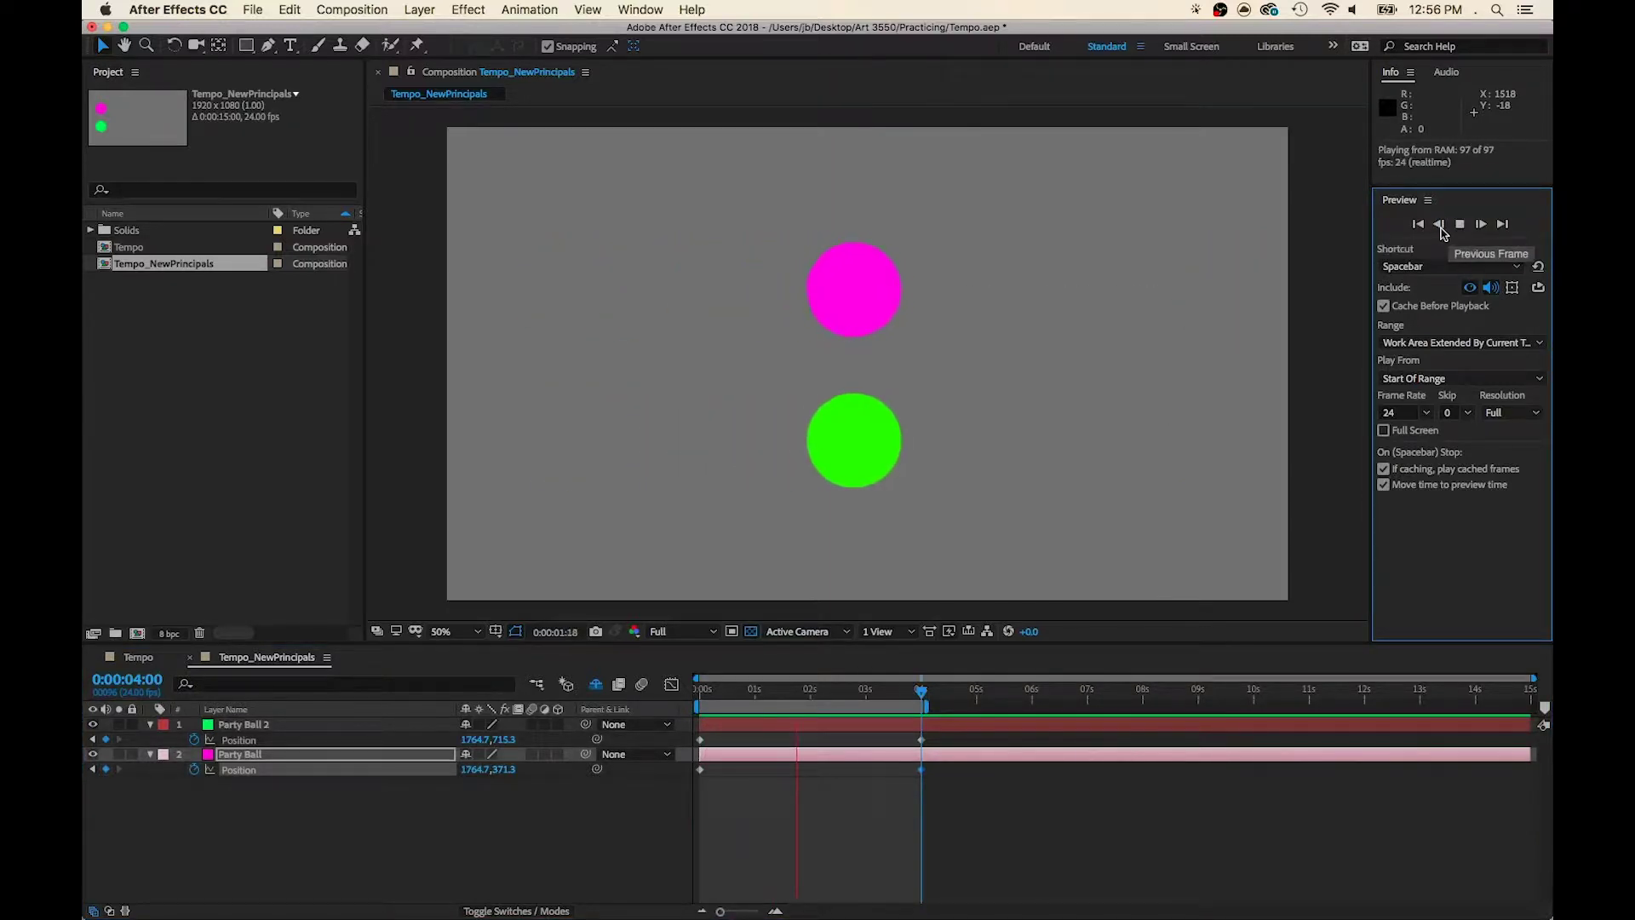
pyautogui.moveTo(808, 688); pyautogui.dragTo(698, 688)
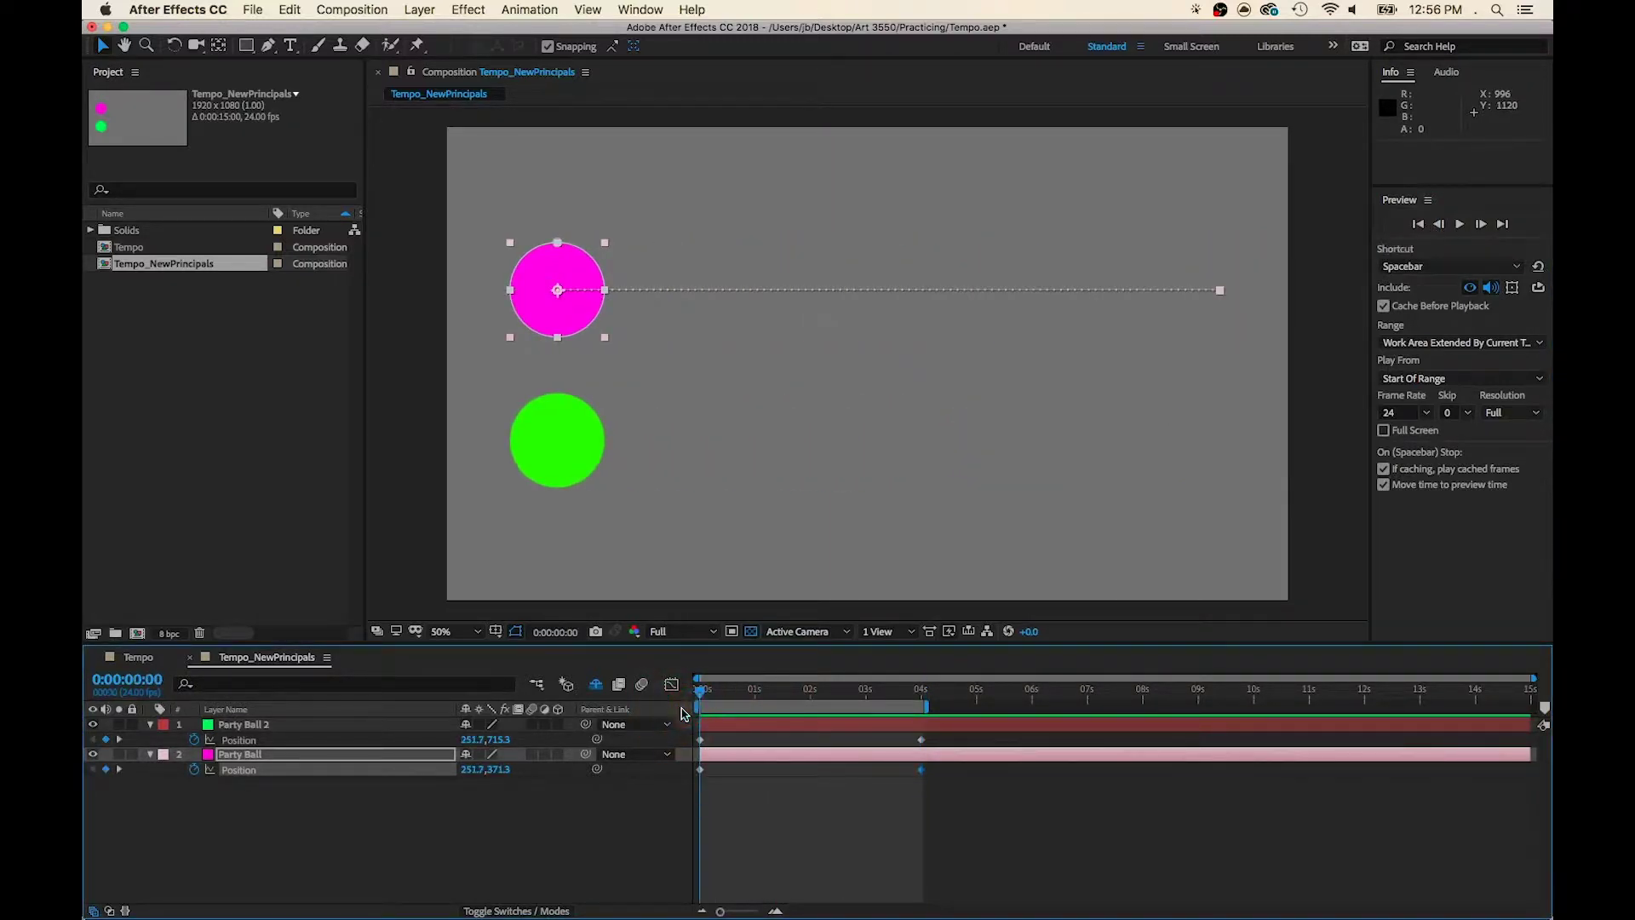
# Drag Party Ball's 4-second Position keyframe left to about 0:00:02:01 and preview.
pyautogui.click(621, 811)
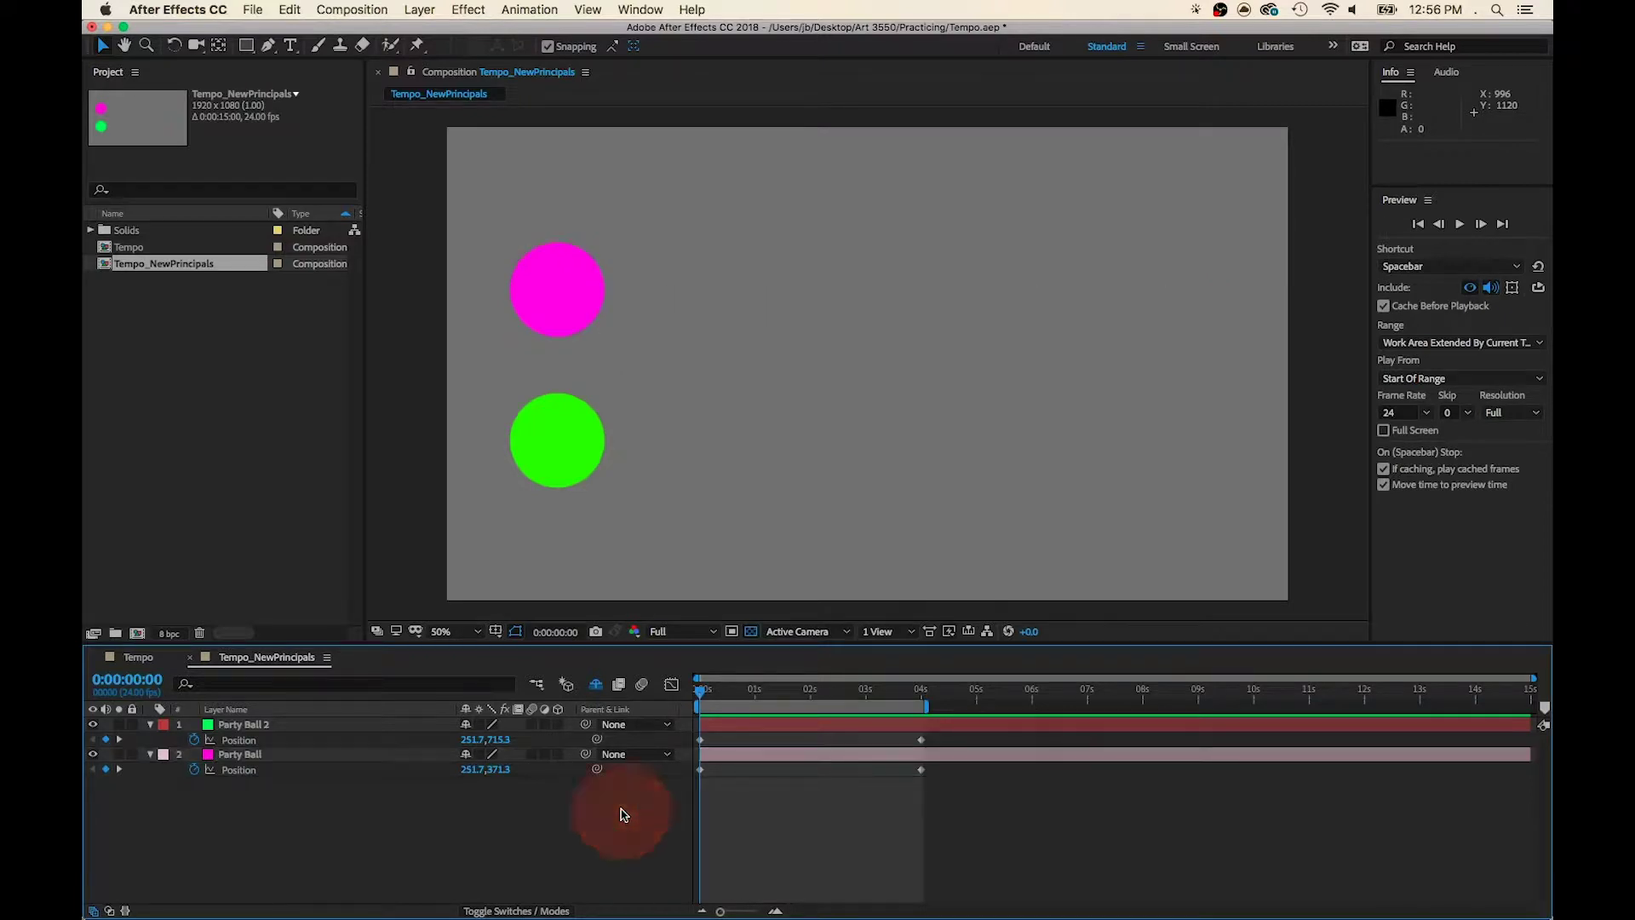
pyautogui.moveTo(698, 700)
pyautogui.mouseDown()
pyautogui.moveTo(1022, 688)
pyautogui.moveTo(669, 690)
pyautogui.mouseUp()
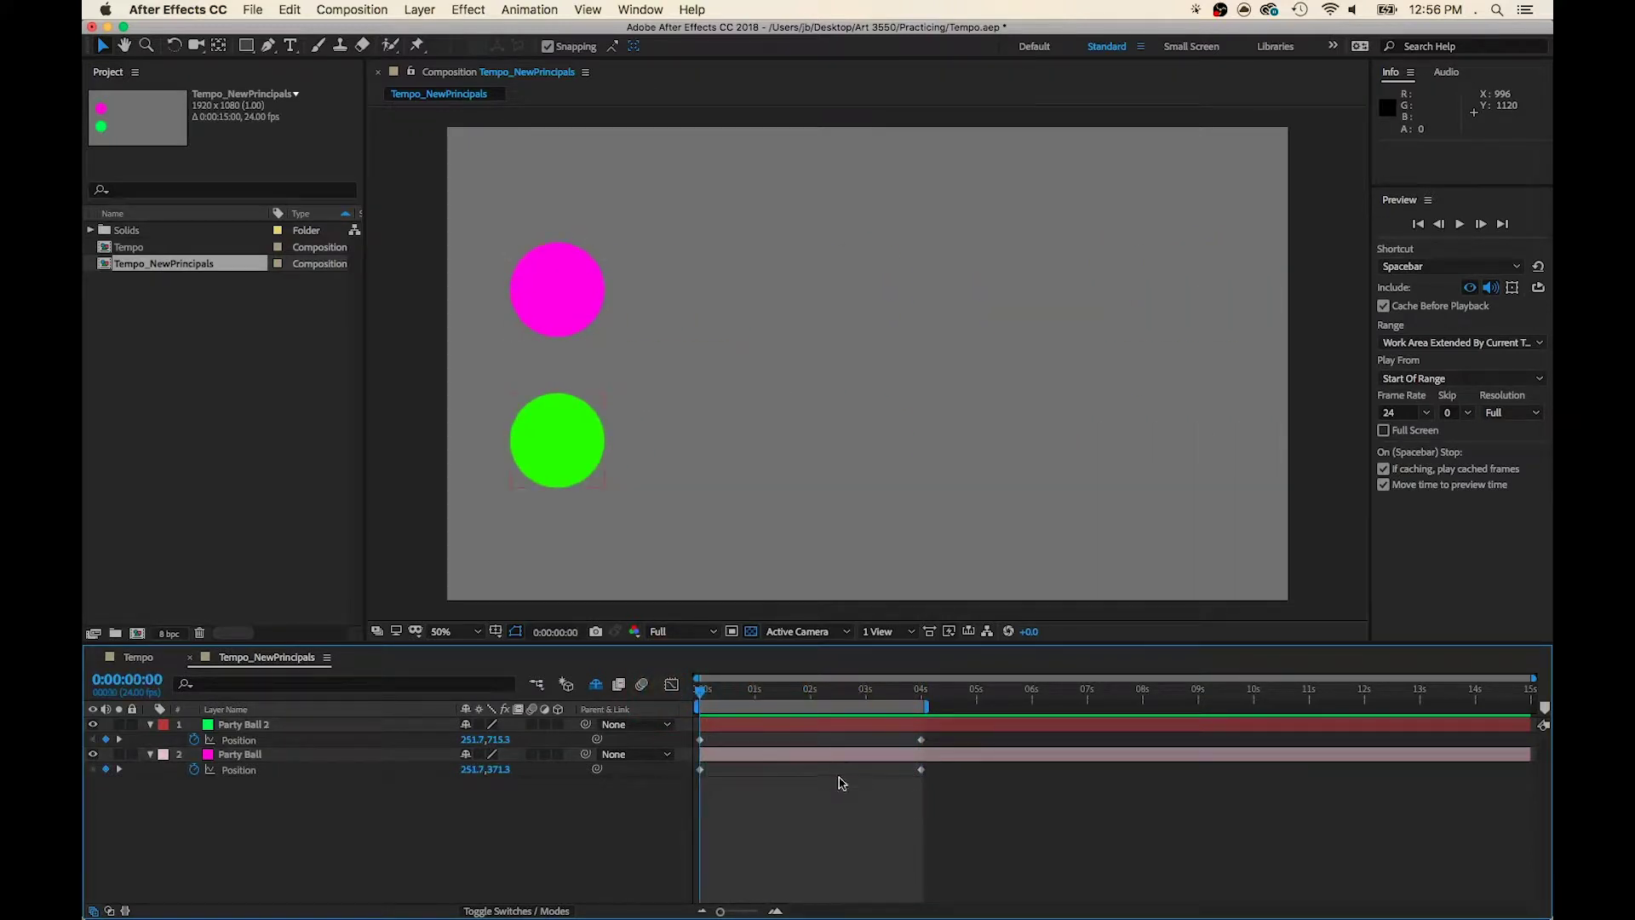
pyautogui.click(784, 757)
pyautogui.moveTo(905, 691)
pyautogui.mouseDown()
pyautogui.moveTo(890, 697)
pyautogui.moveTo(922, 691)
pyautogui.moveTo(917, 706)
pyautogui.mouseUp()
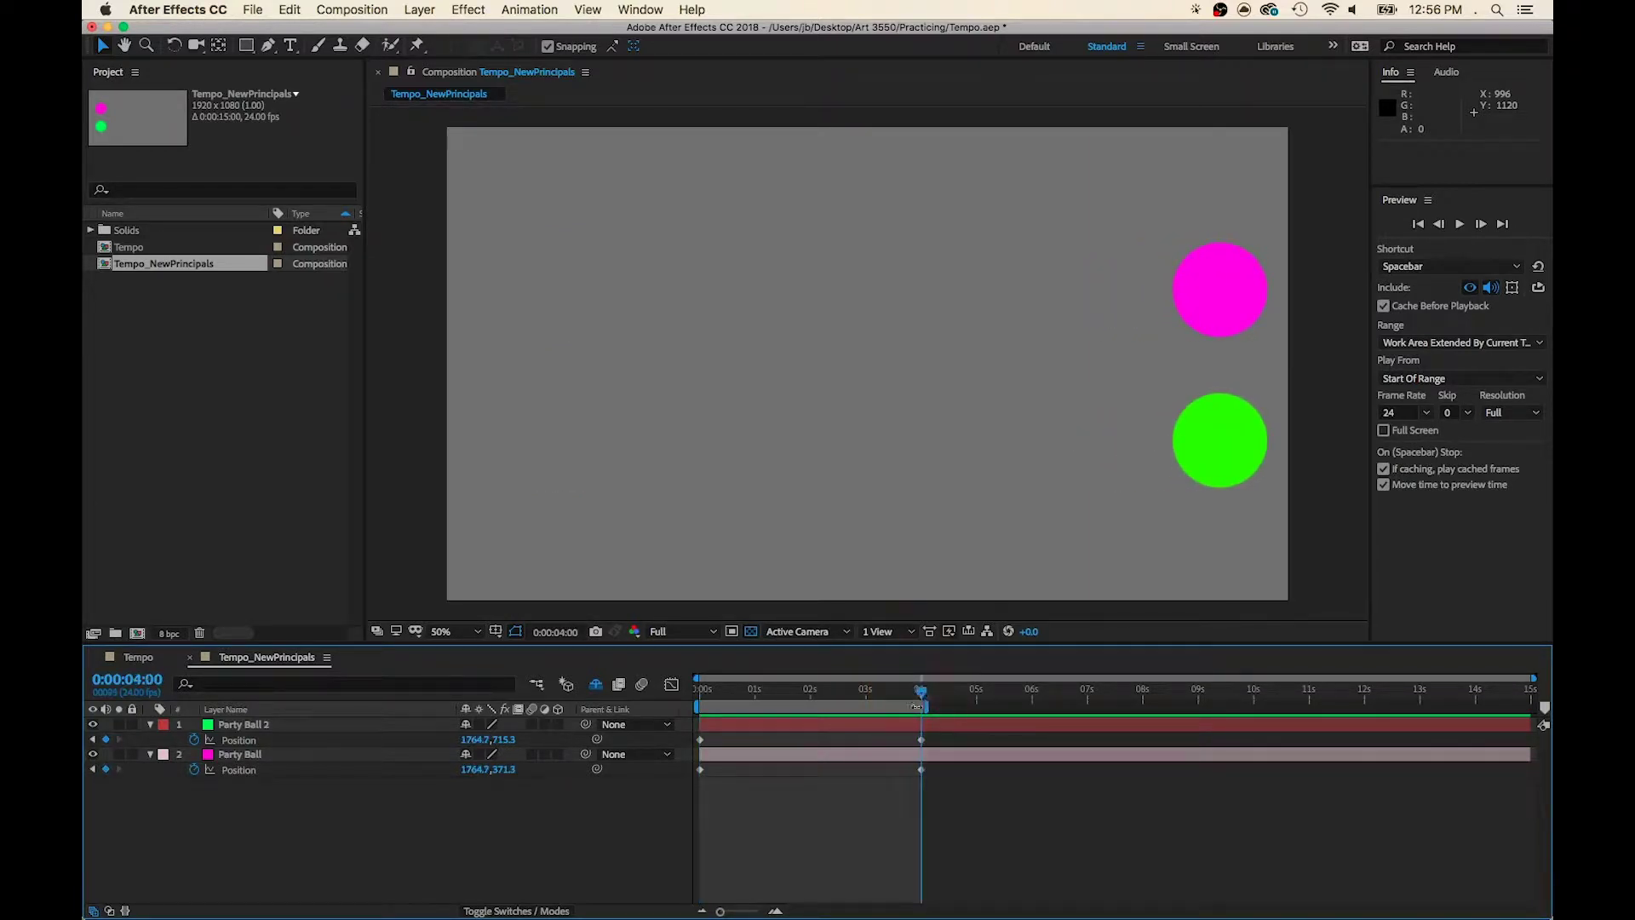
pyautogui.click(922, 770)
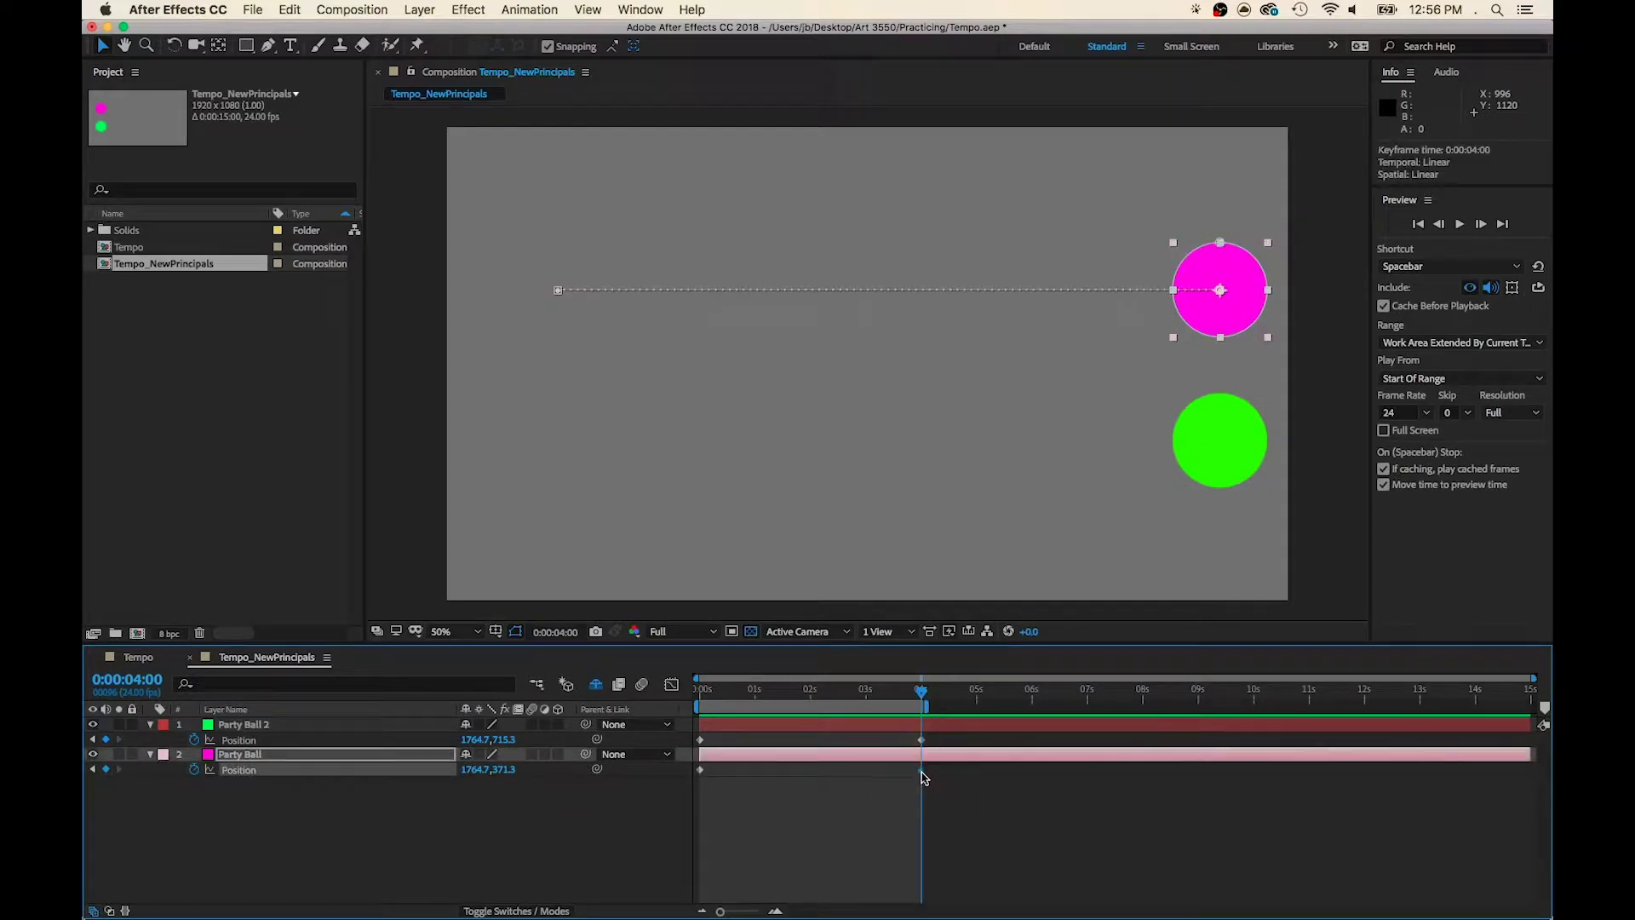
pyautogui.moveTo(922, 775); pyautogui.dragTo(811, 783)
pyautogui.click(1459, 224)
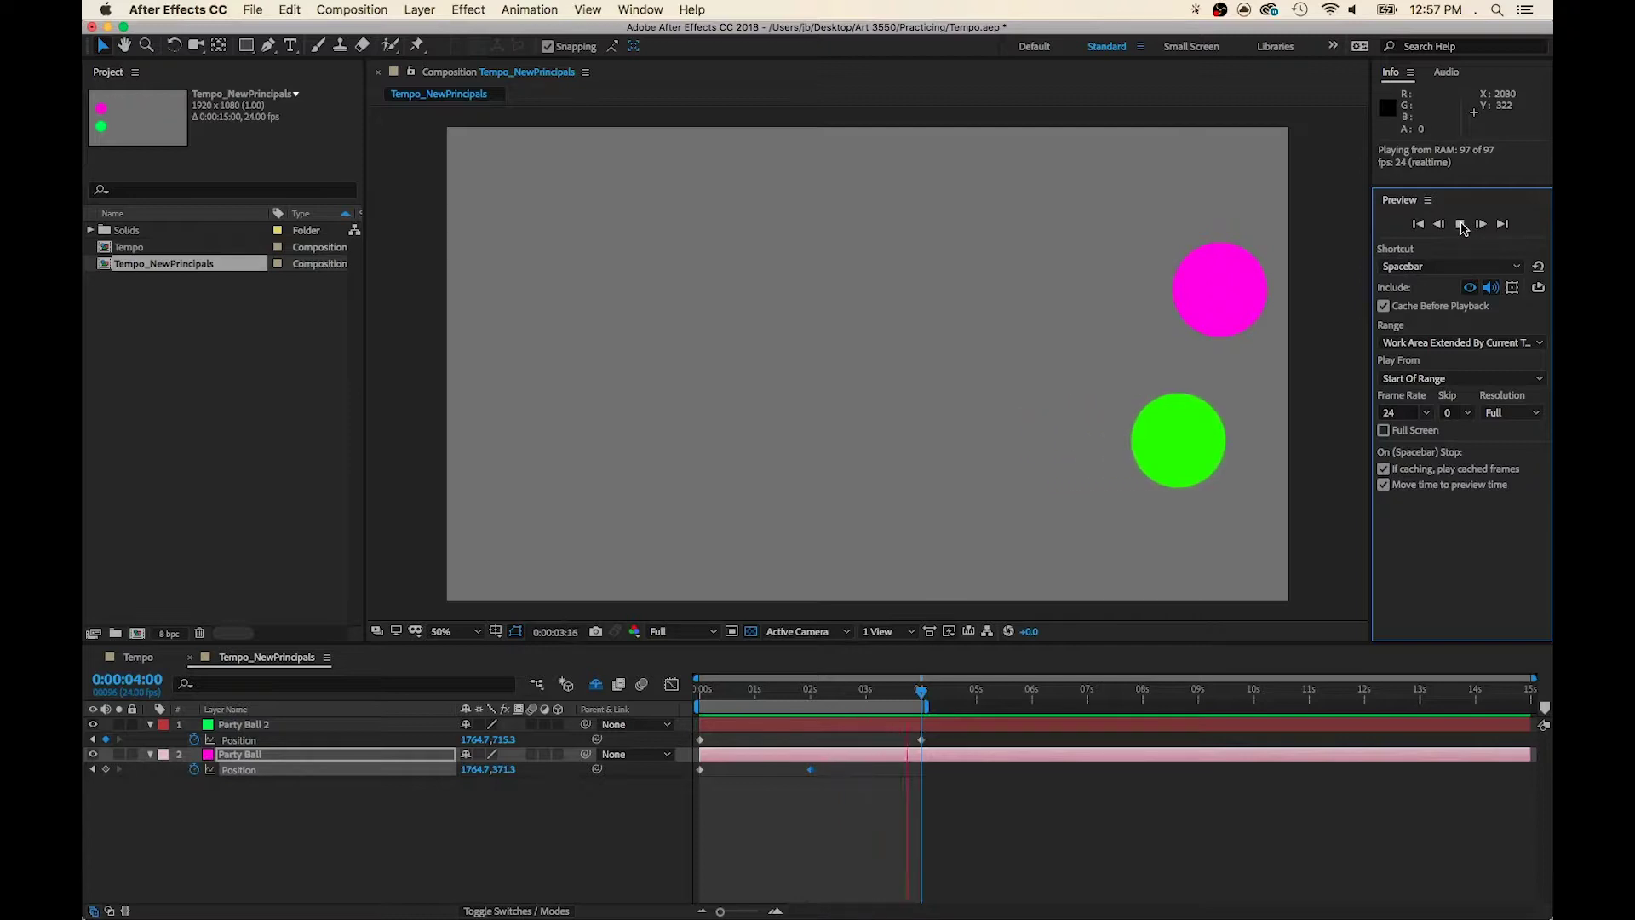
# Drag Party Ball 2 below Party Ball in the layer stack.
pyautogui.click(1461, 224)
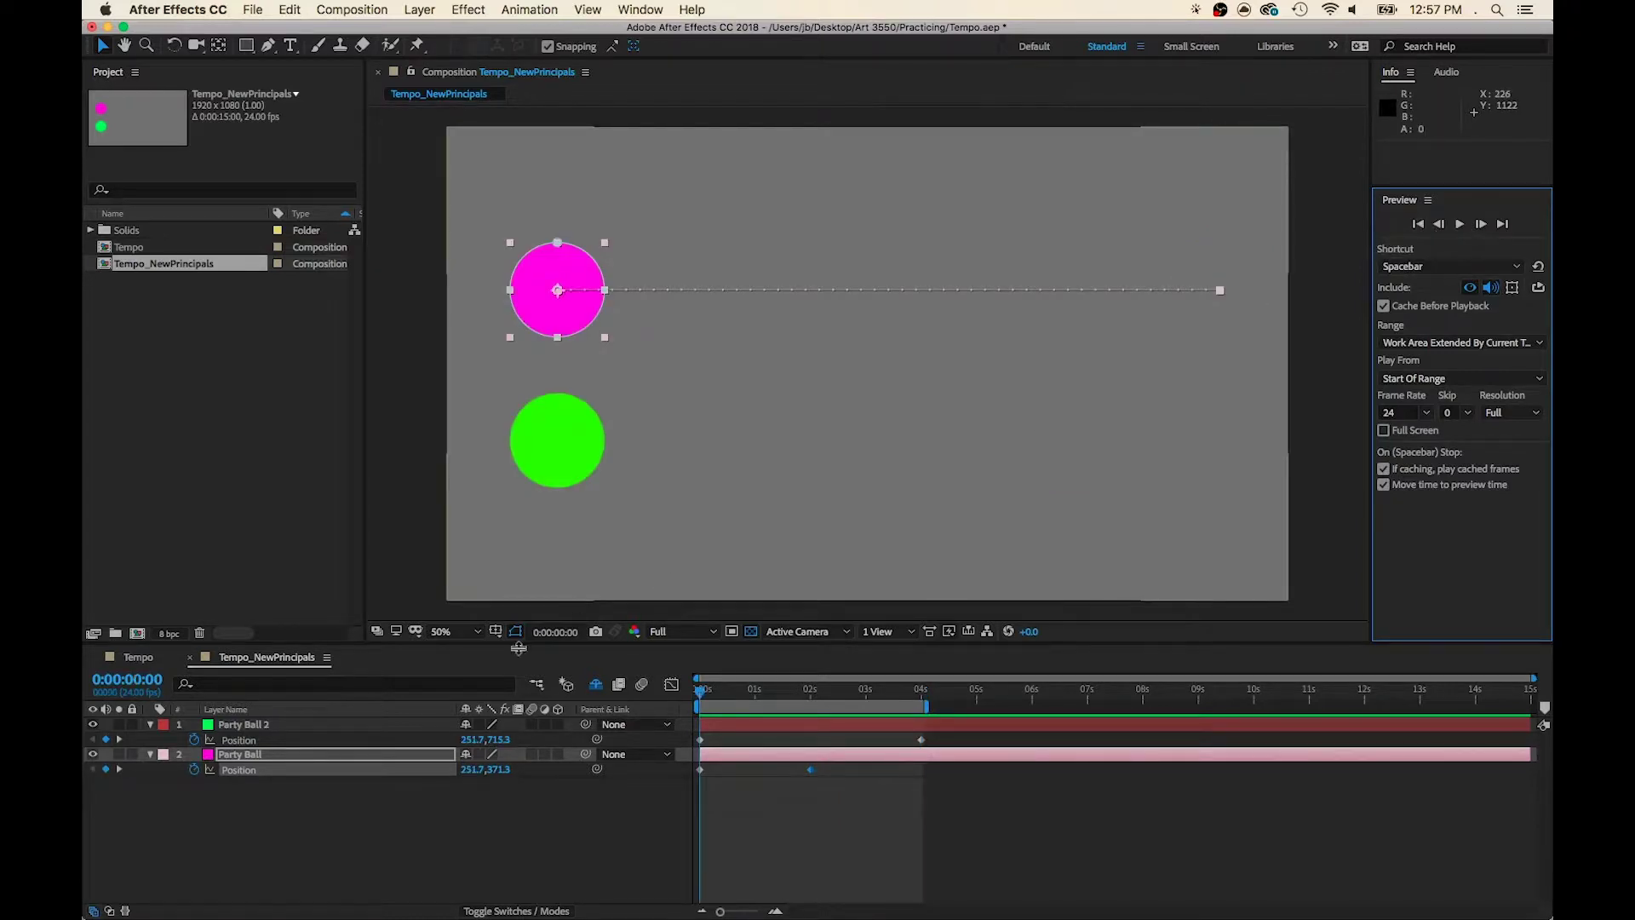
pyautogui.click(310, 825)
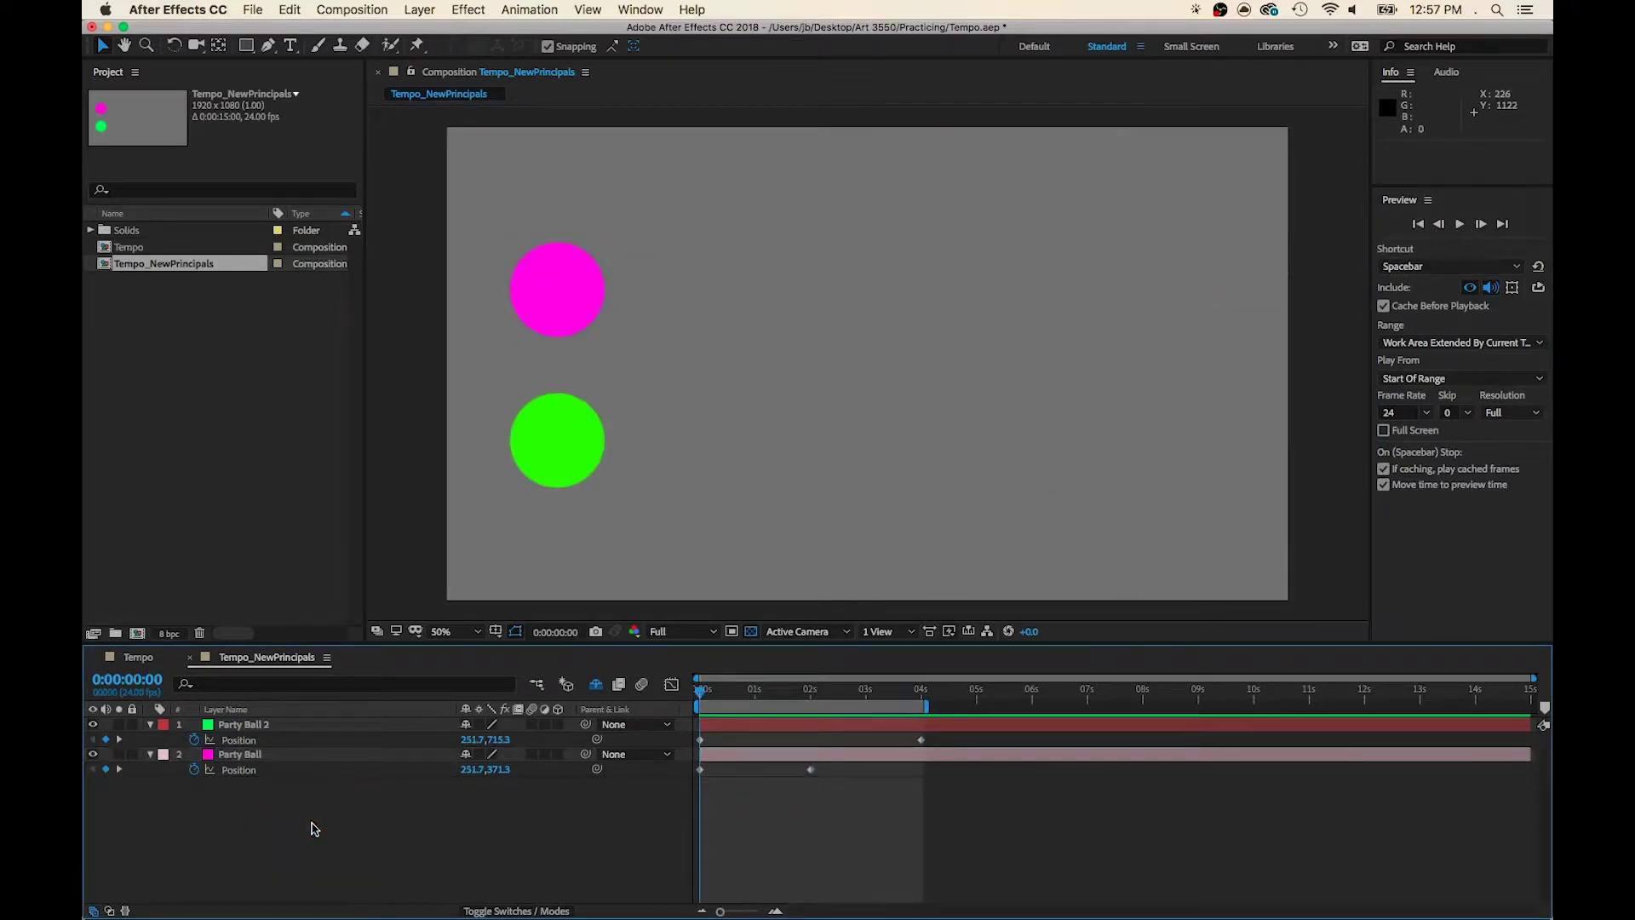
pyautogui.click(307, 726)
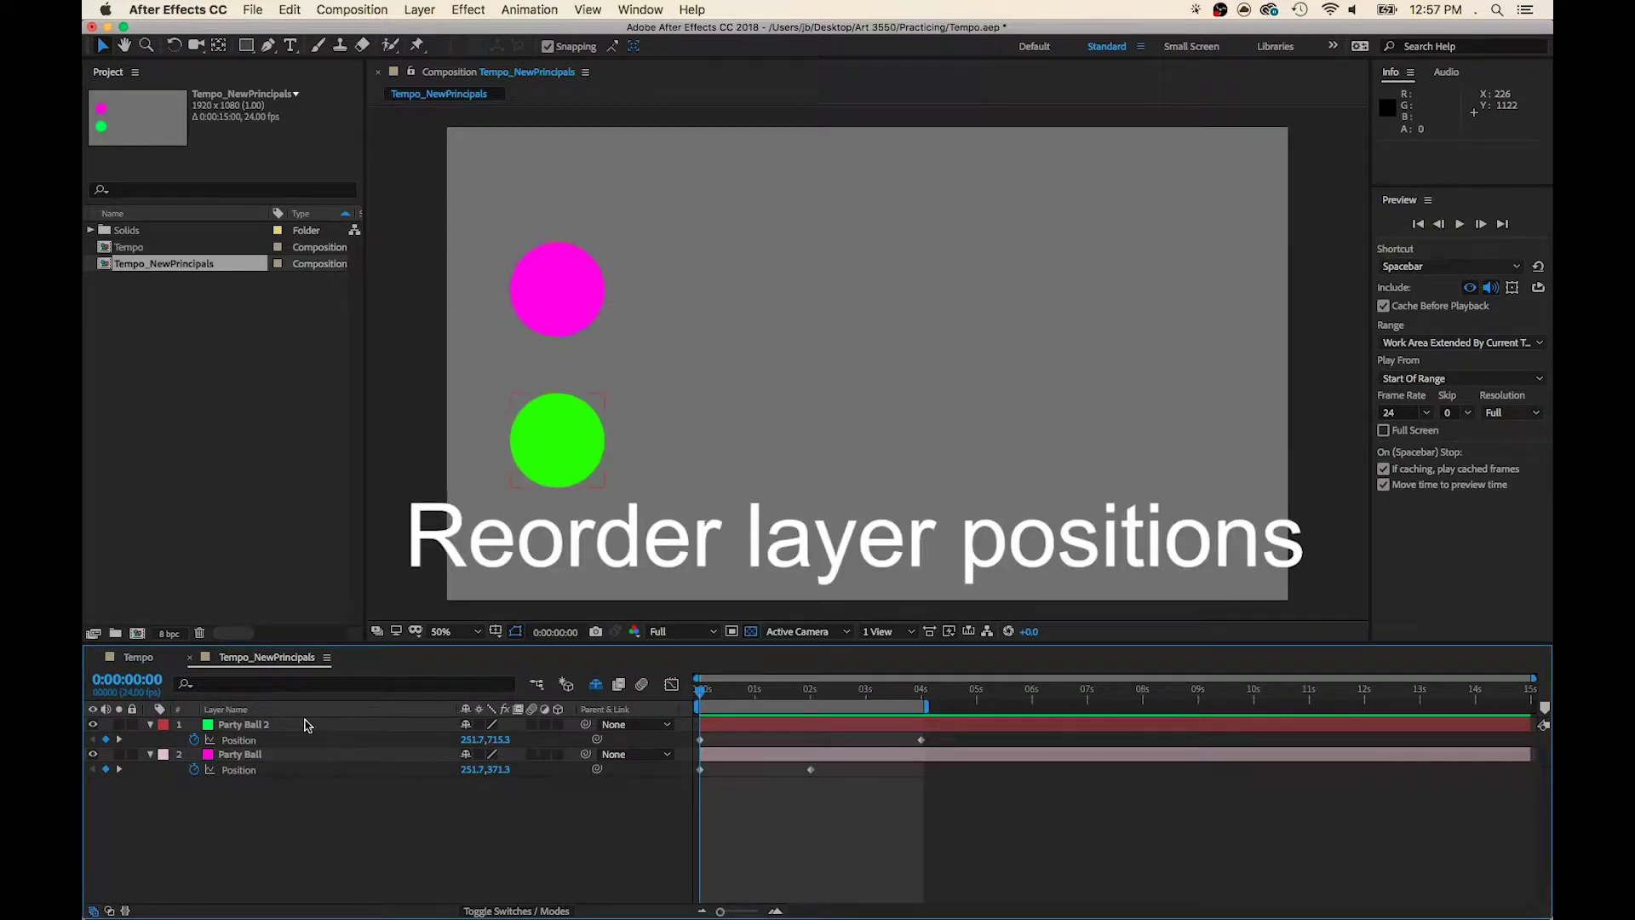
pyautogui.click(305, 754)
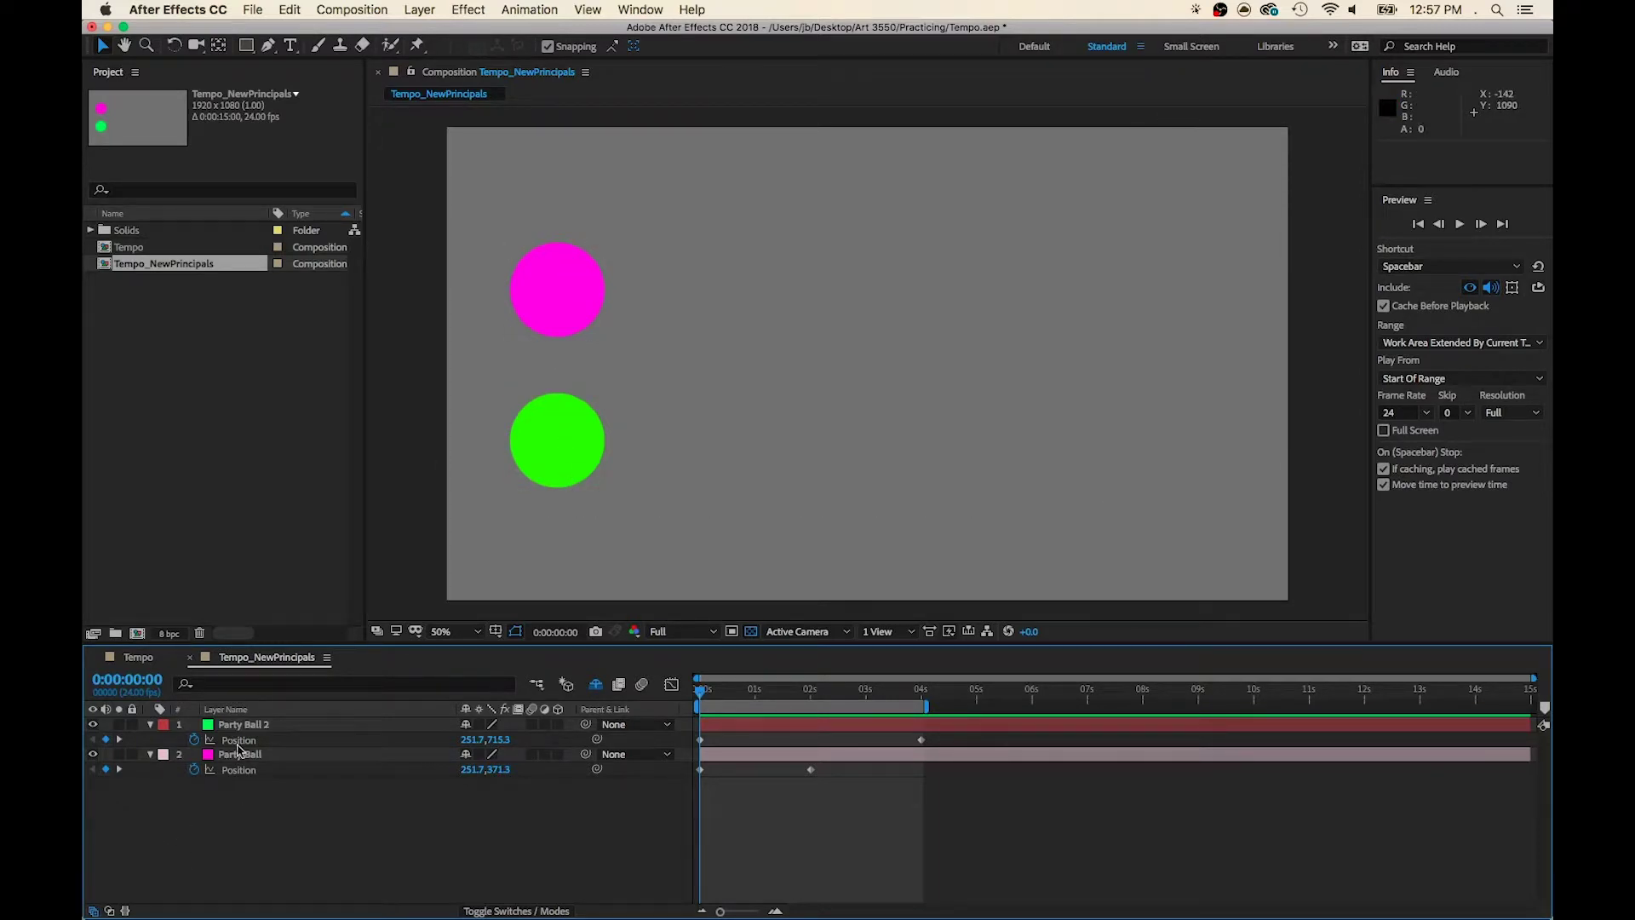
pyautogui.click(299, 725)
pyautogui.moveTo(300, 728); pyautogui.dragTo(302, 772)
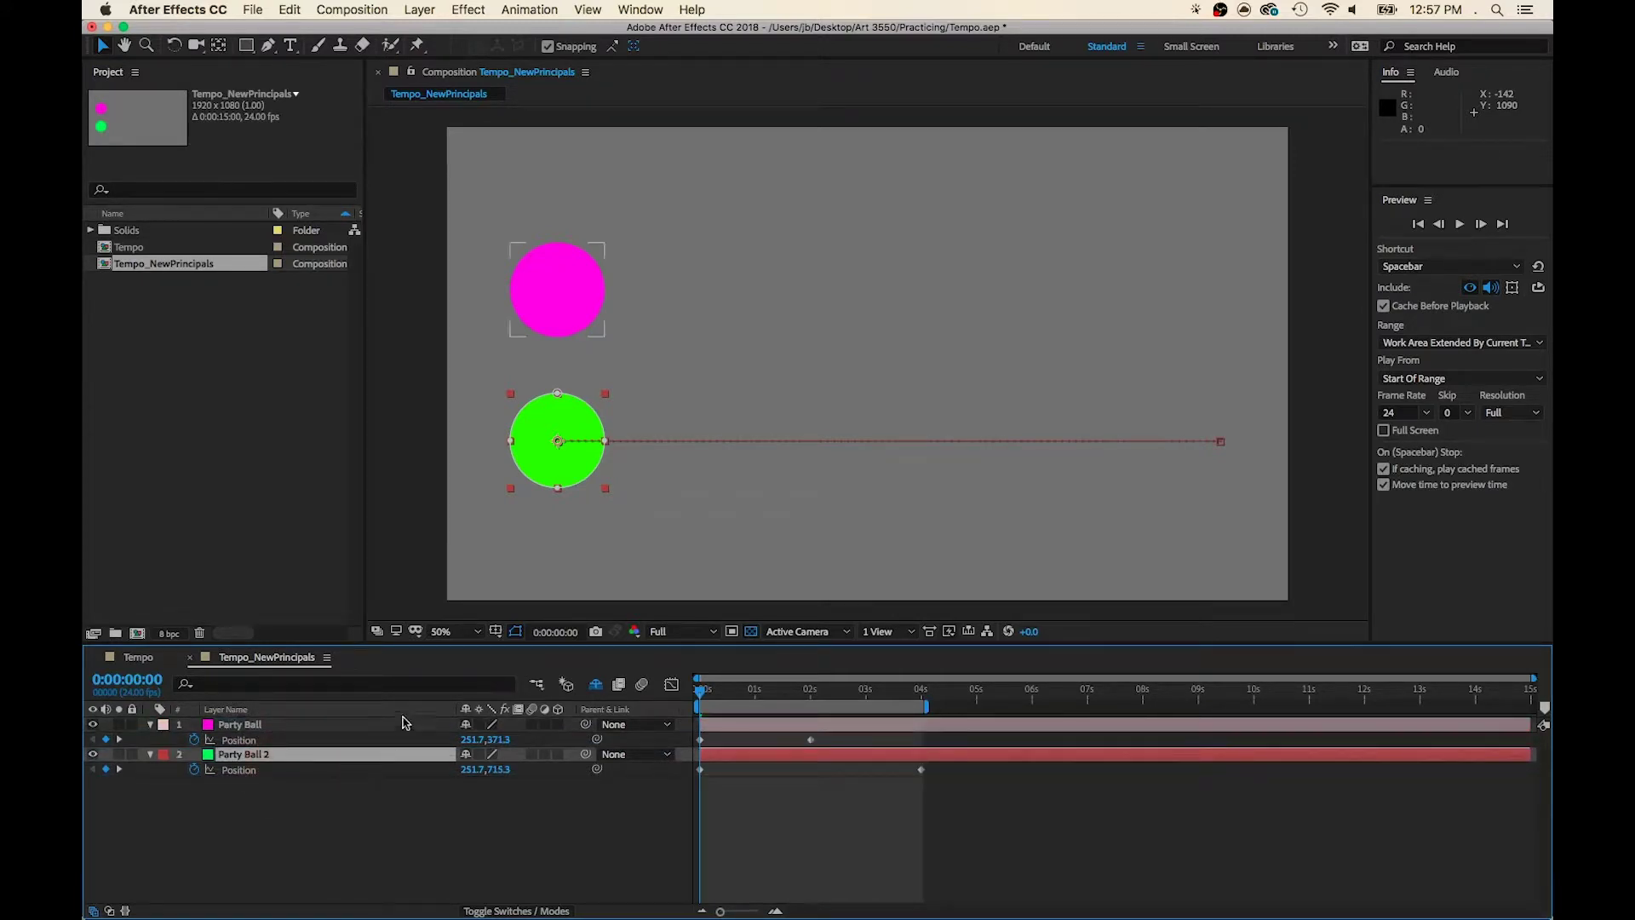
# Reveal Party Ball's Scale with Shift+S and set a 100% Scale keyframe about 11 frames in.
pyautogui.click(700, 691)
pyautogui.moveTo(700, 691)
pyautogui.mouseDown()
pyautogui.moveTo(906, 668)
pyautogui.moveTo(684, 680)
pyautogui.mouseUp()
pyautogui.click(151, 756)
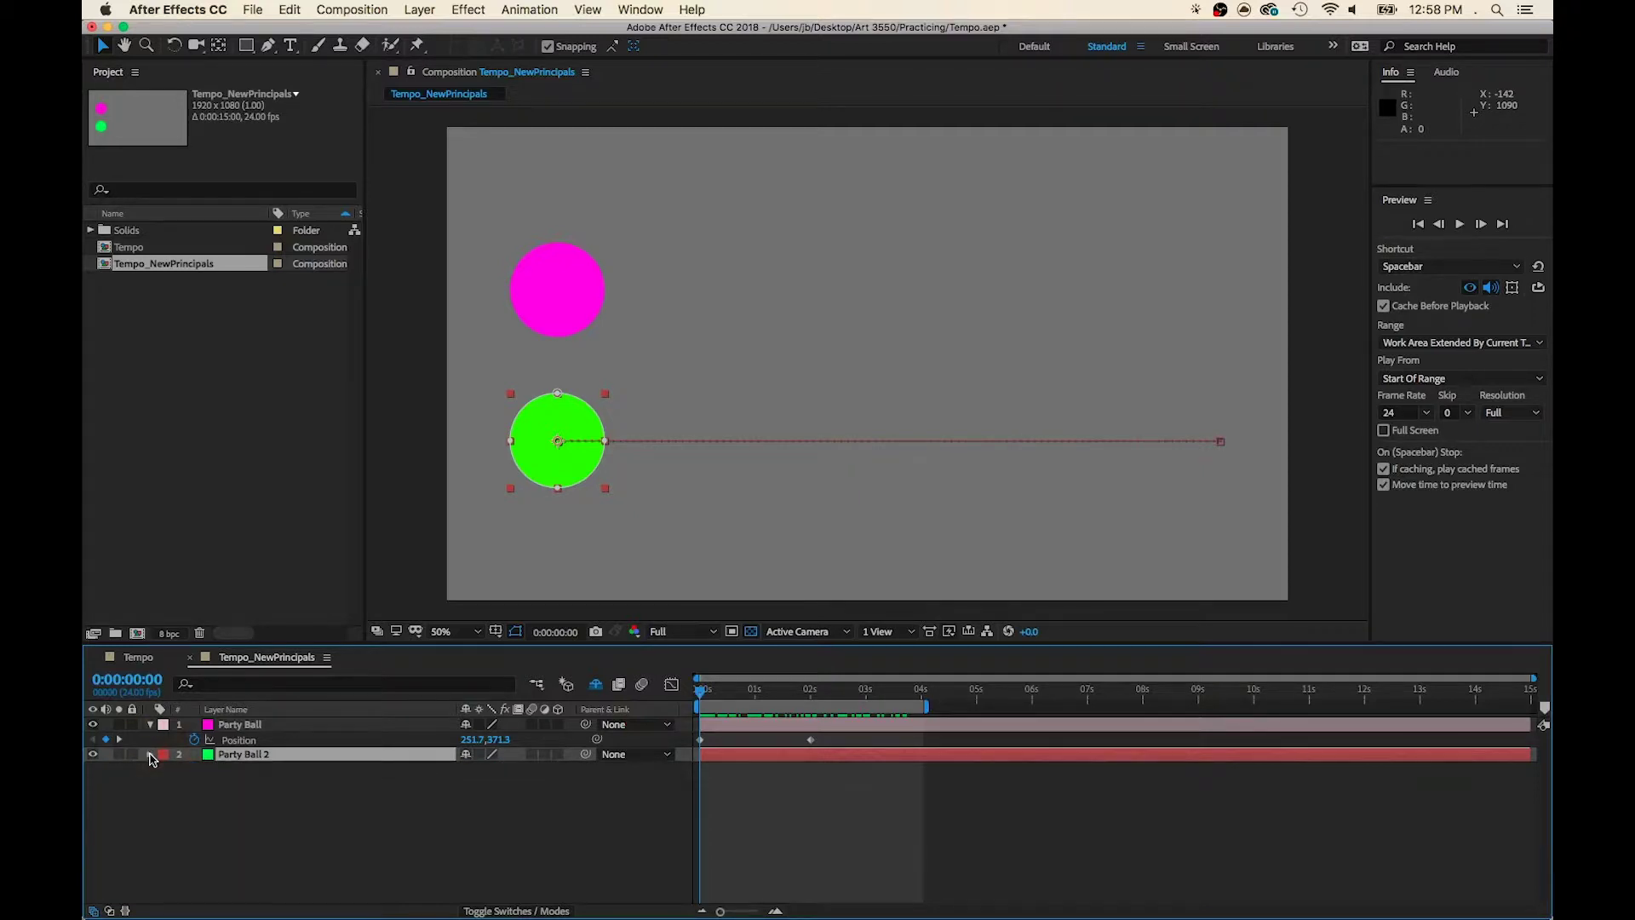
pyautogui.click(244, 726)
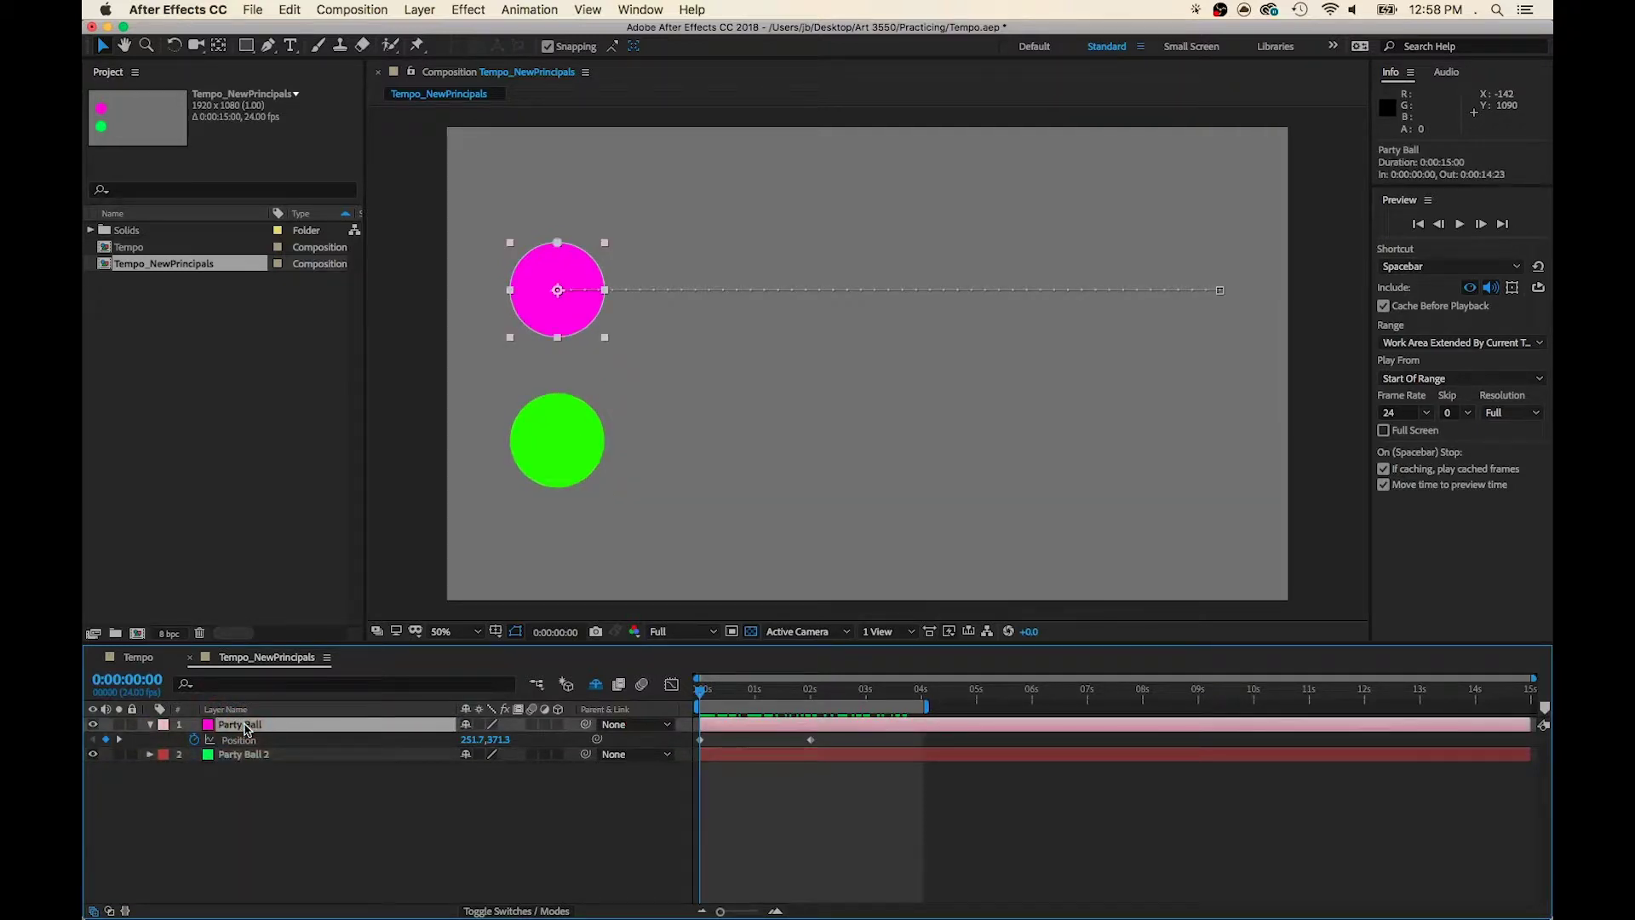
pyautogui.press('shift')
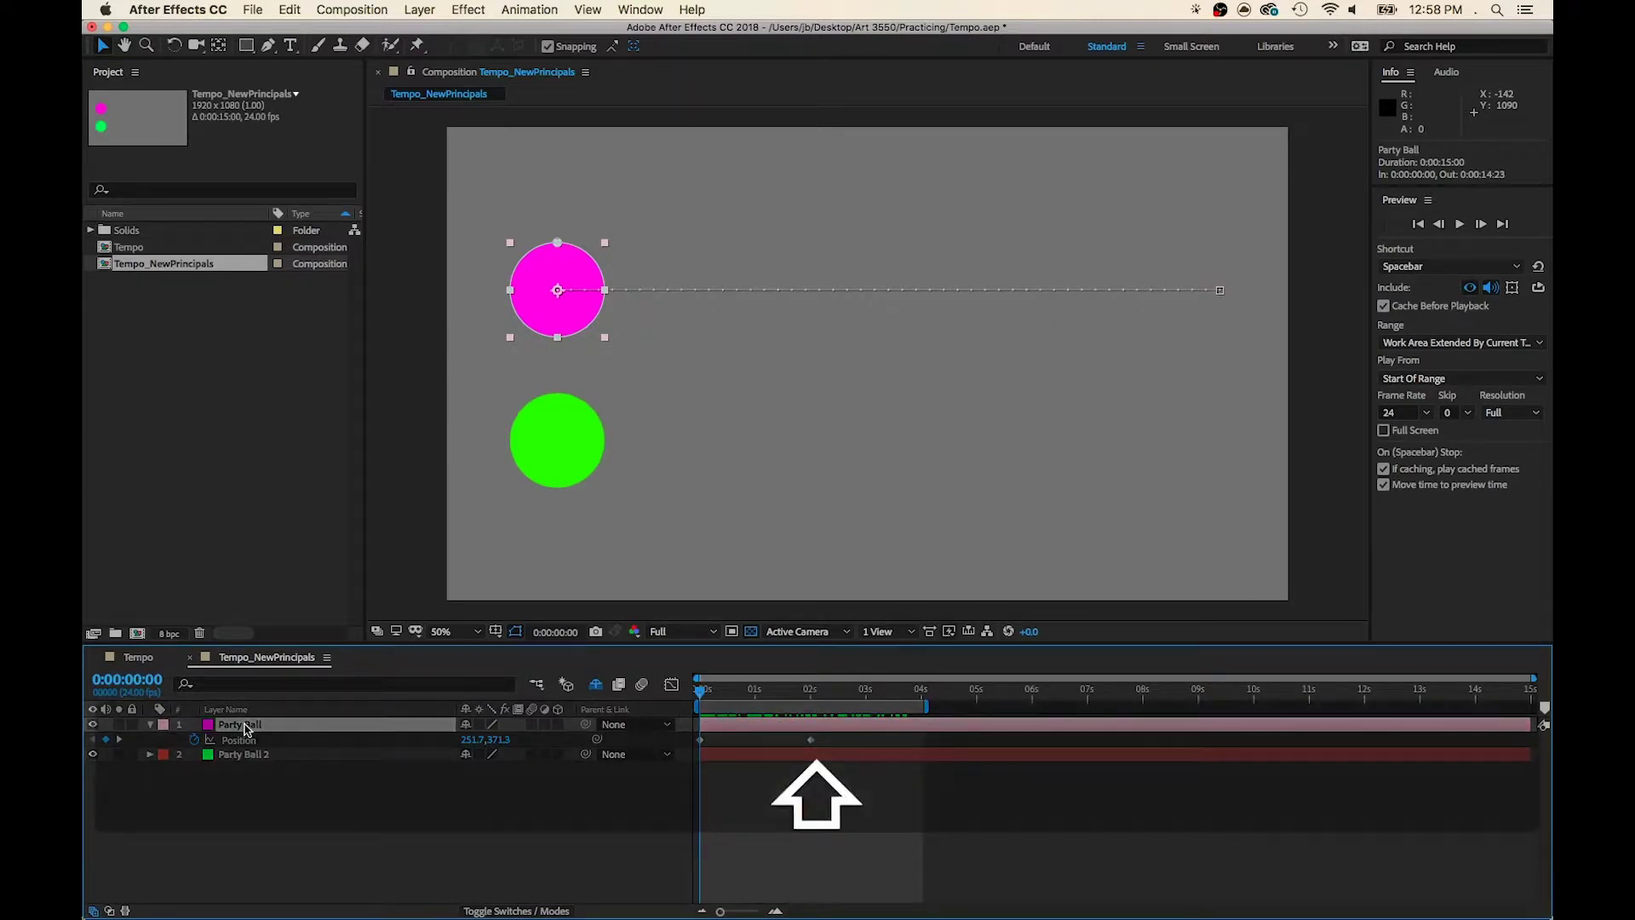
pyautogui.hotkey('shift', 's')
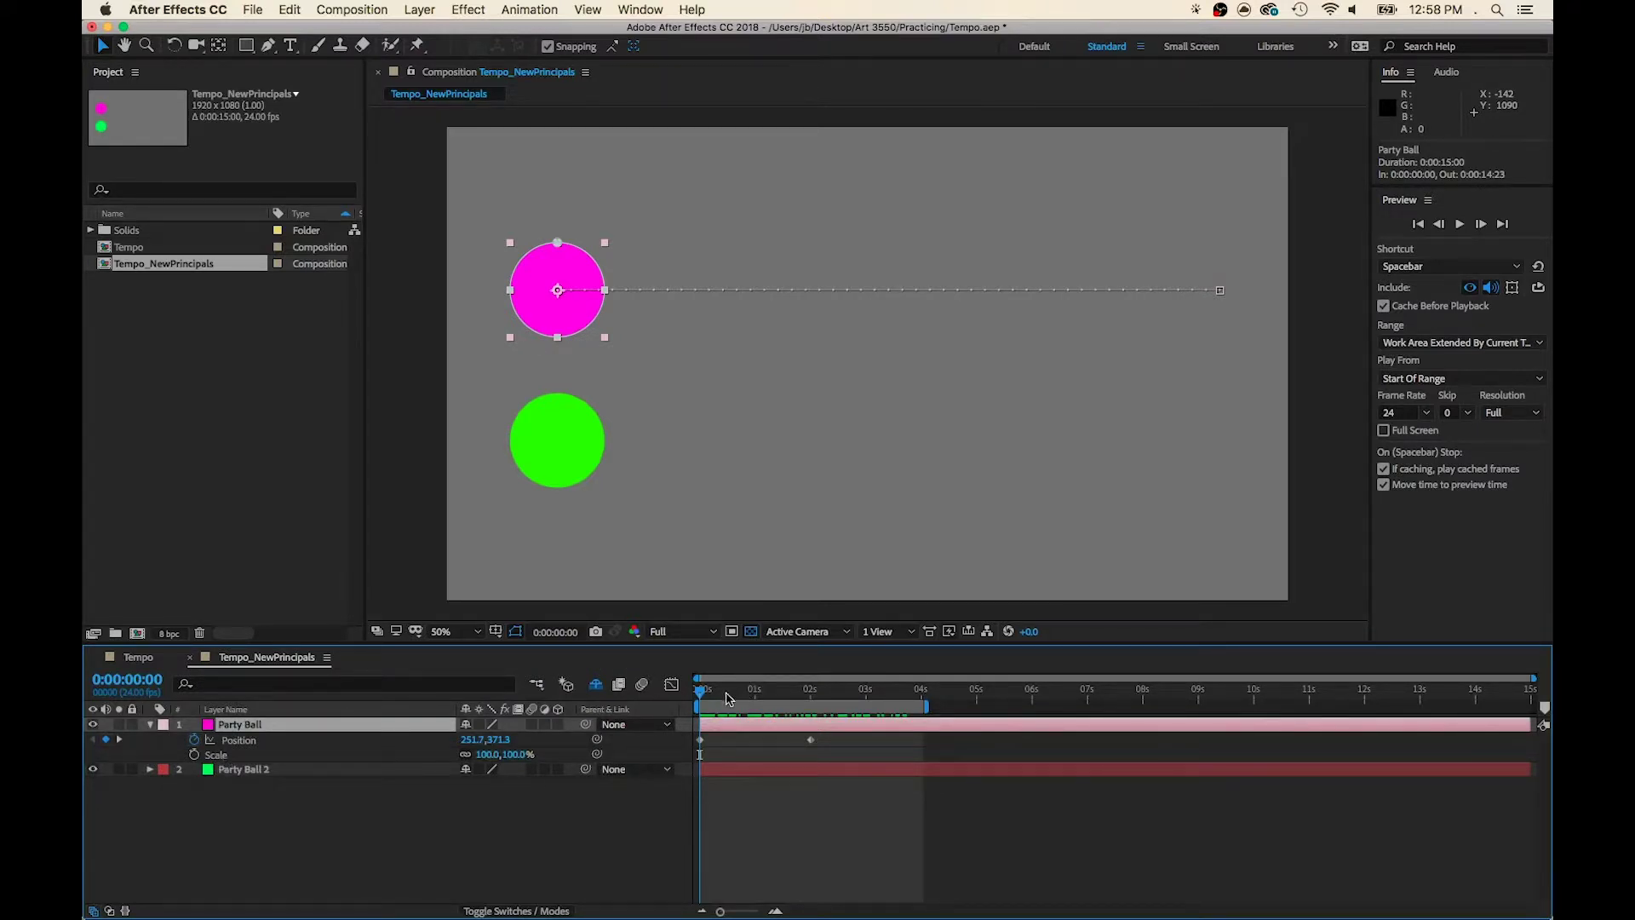
pyautogui.moveTo(701, 694); pyautogui.dragTo(731, 694)
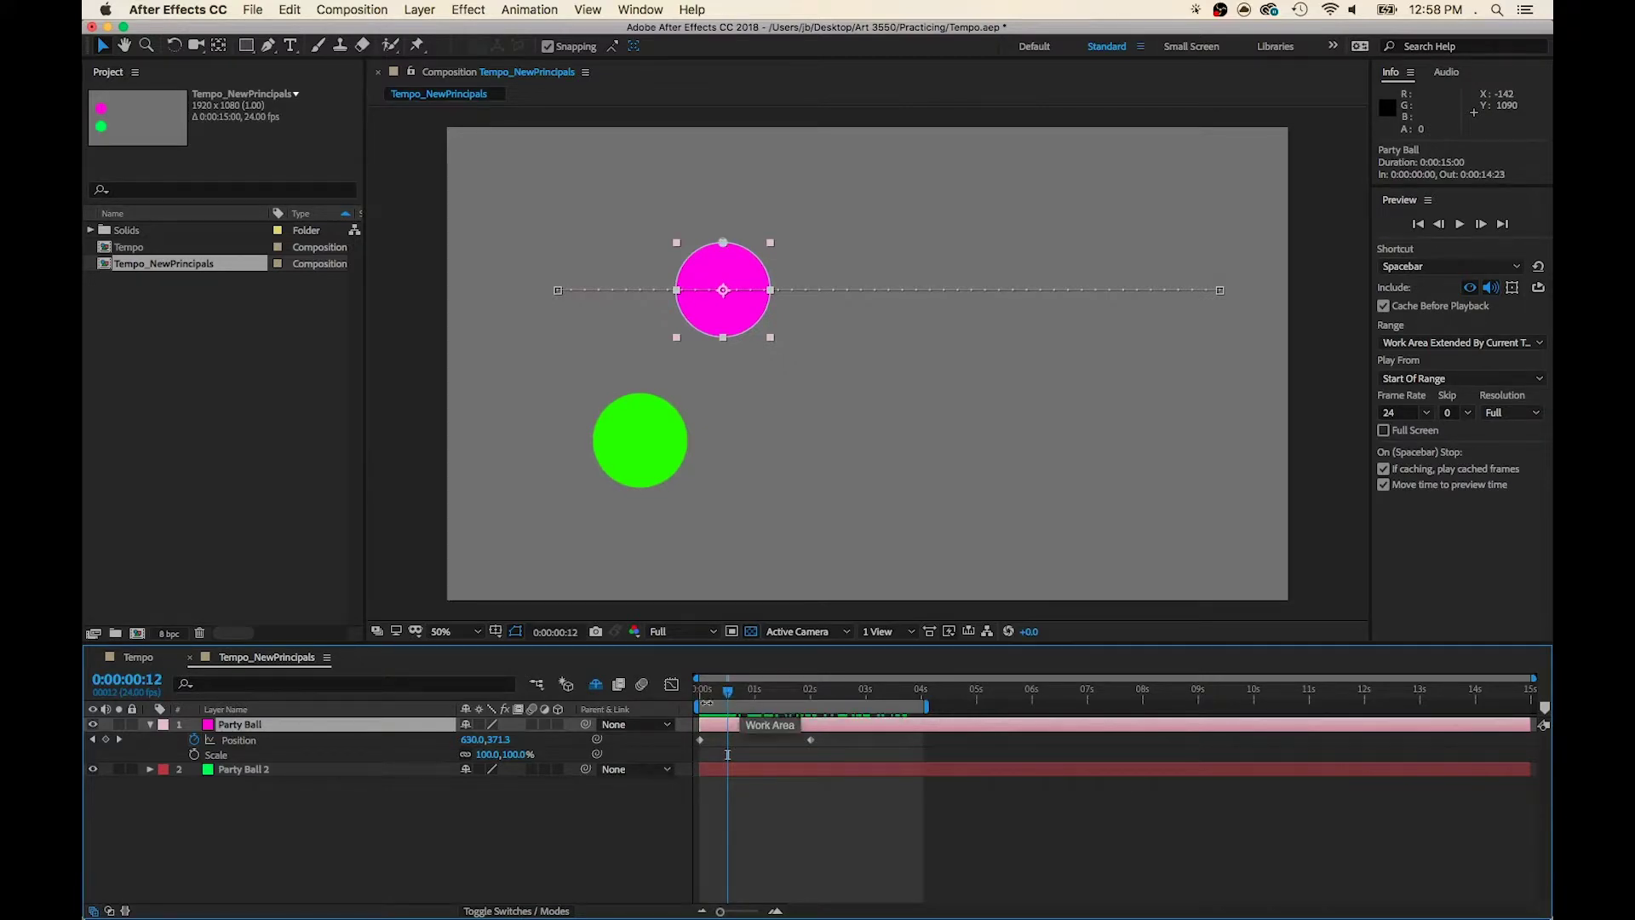
pyautogui.click(195, 755)
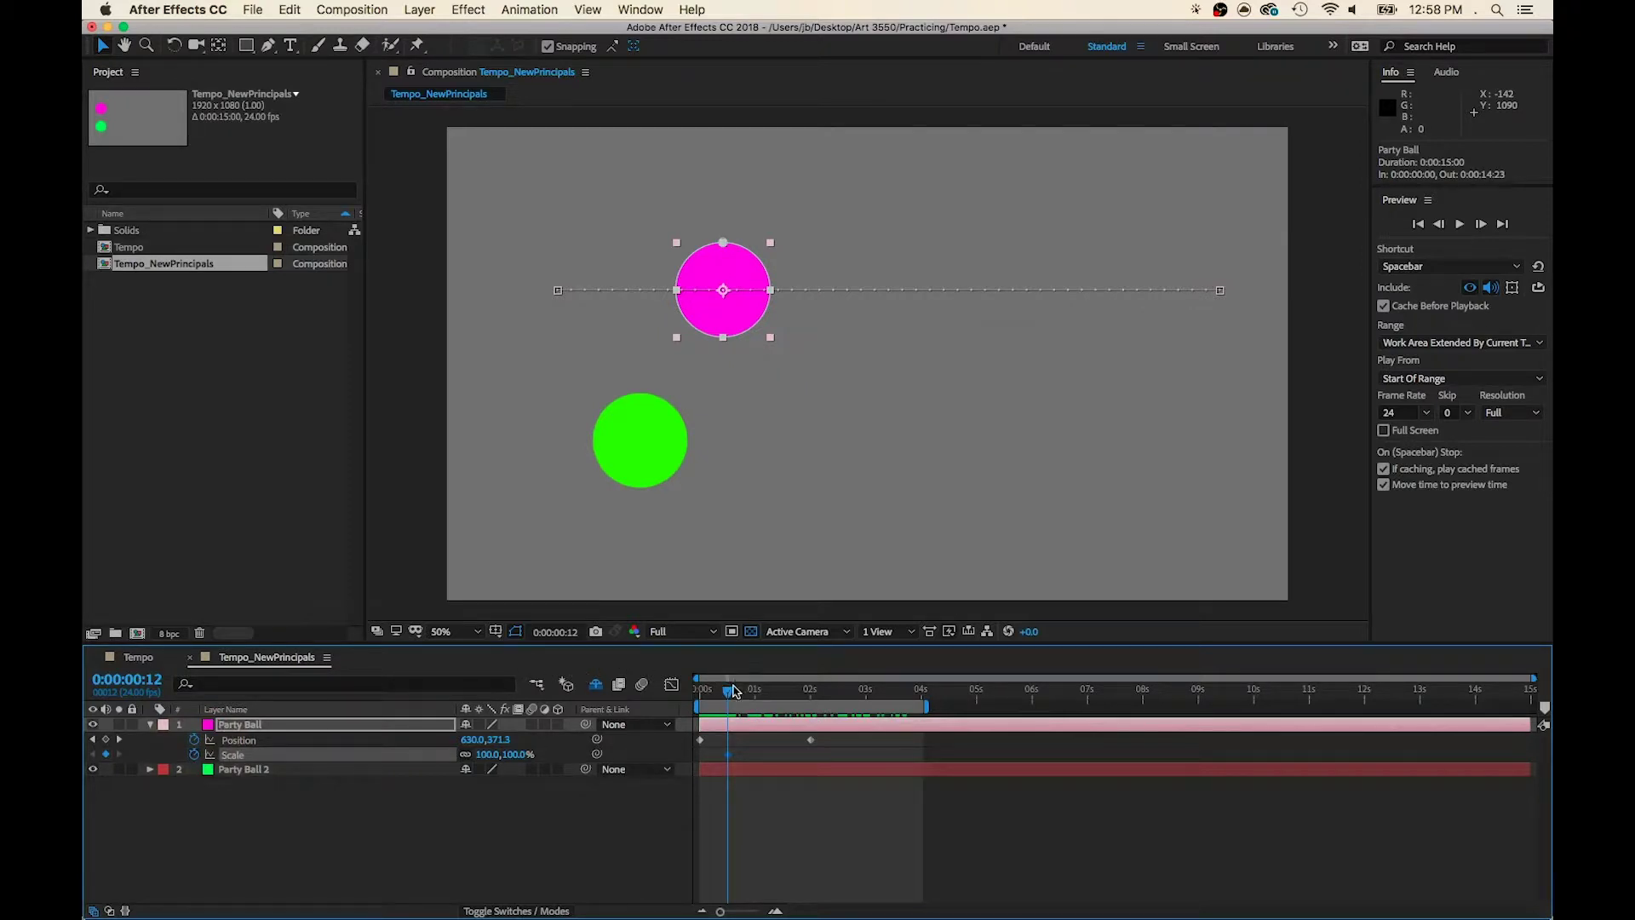
pyautogui.moveTo(729, 690); pyautogui.dragTo(797, 682)
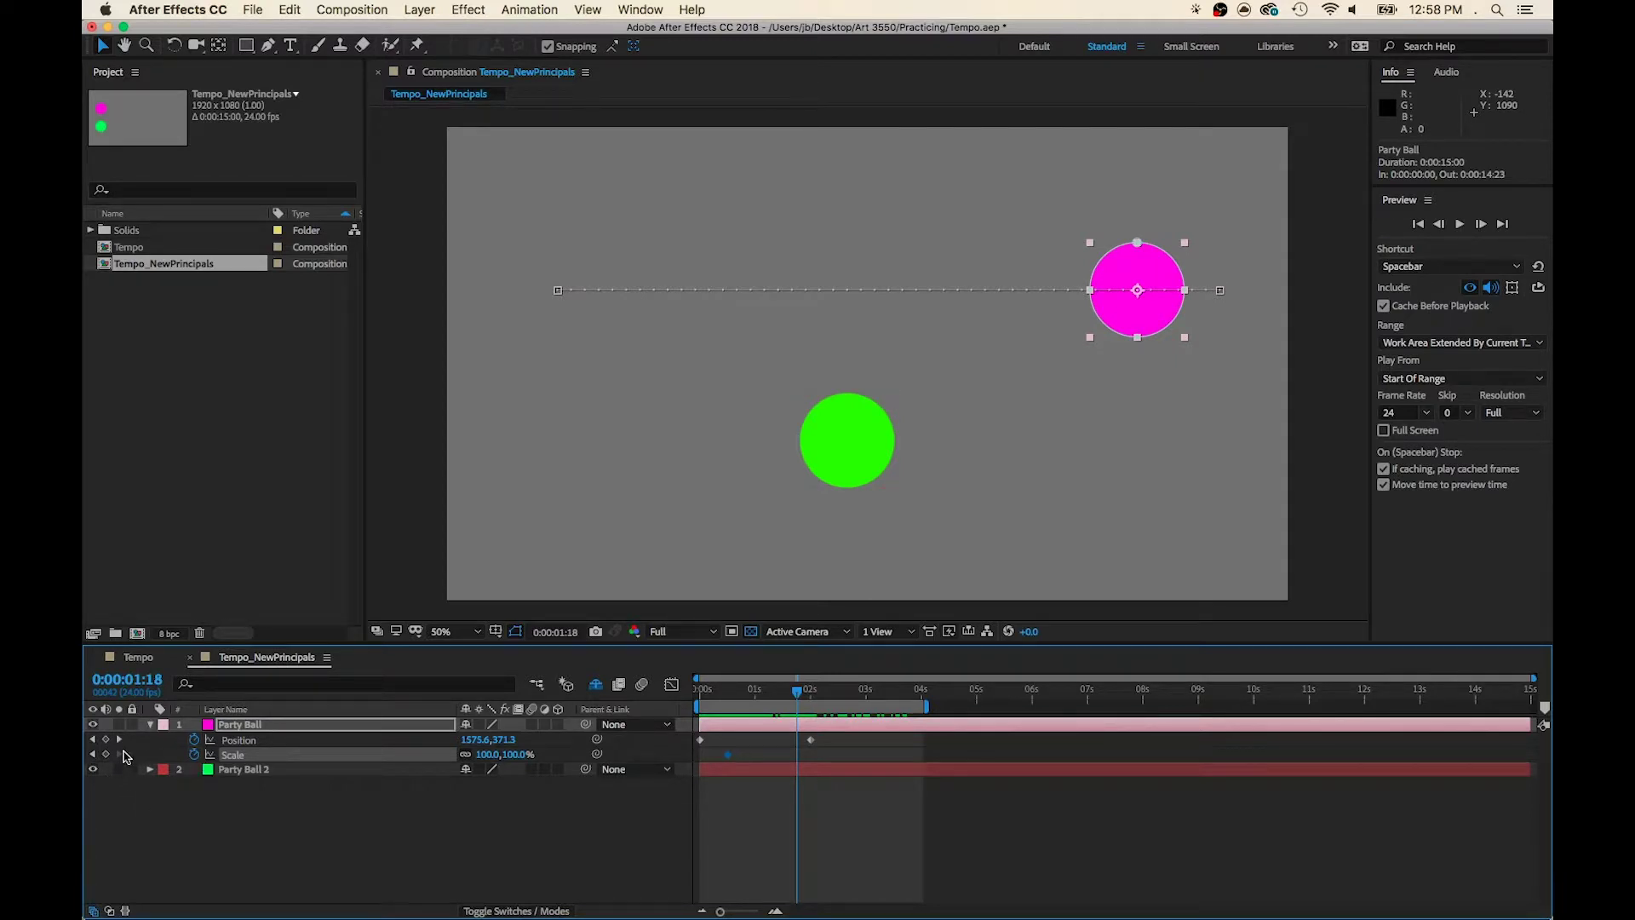
# Add a Scale keyframe at 0:00:01:18 with unconstrained Y scale 43%, then preview.
pyautogui.click(106, 754)
pyautogui.click(466, 755)
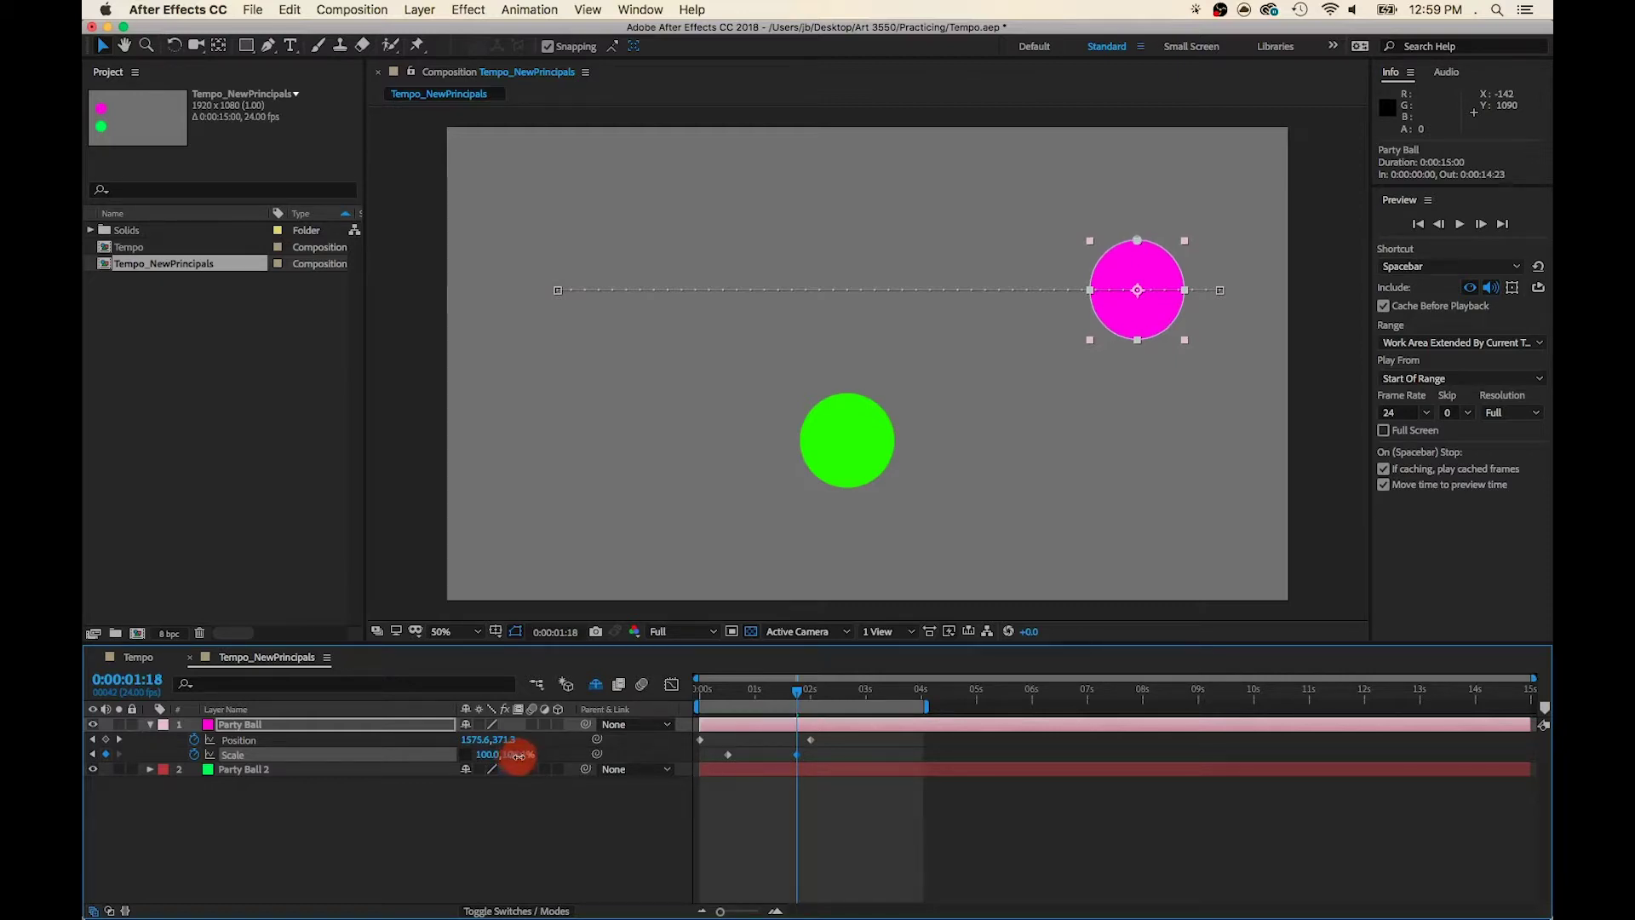
pyautogui.moveTo(519, 756); pyautogui.dragTo(508, 755)
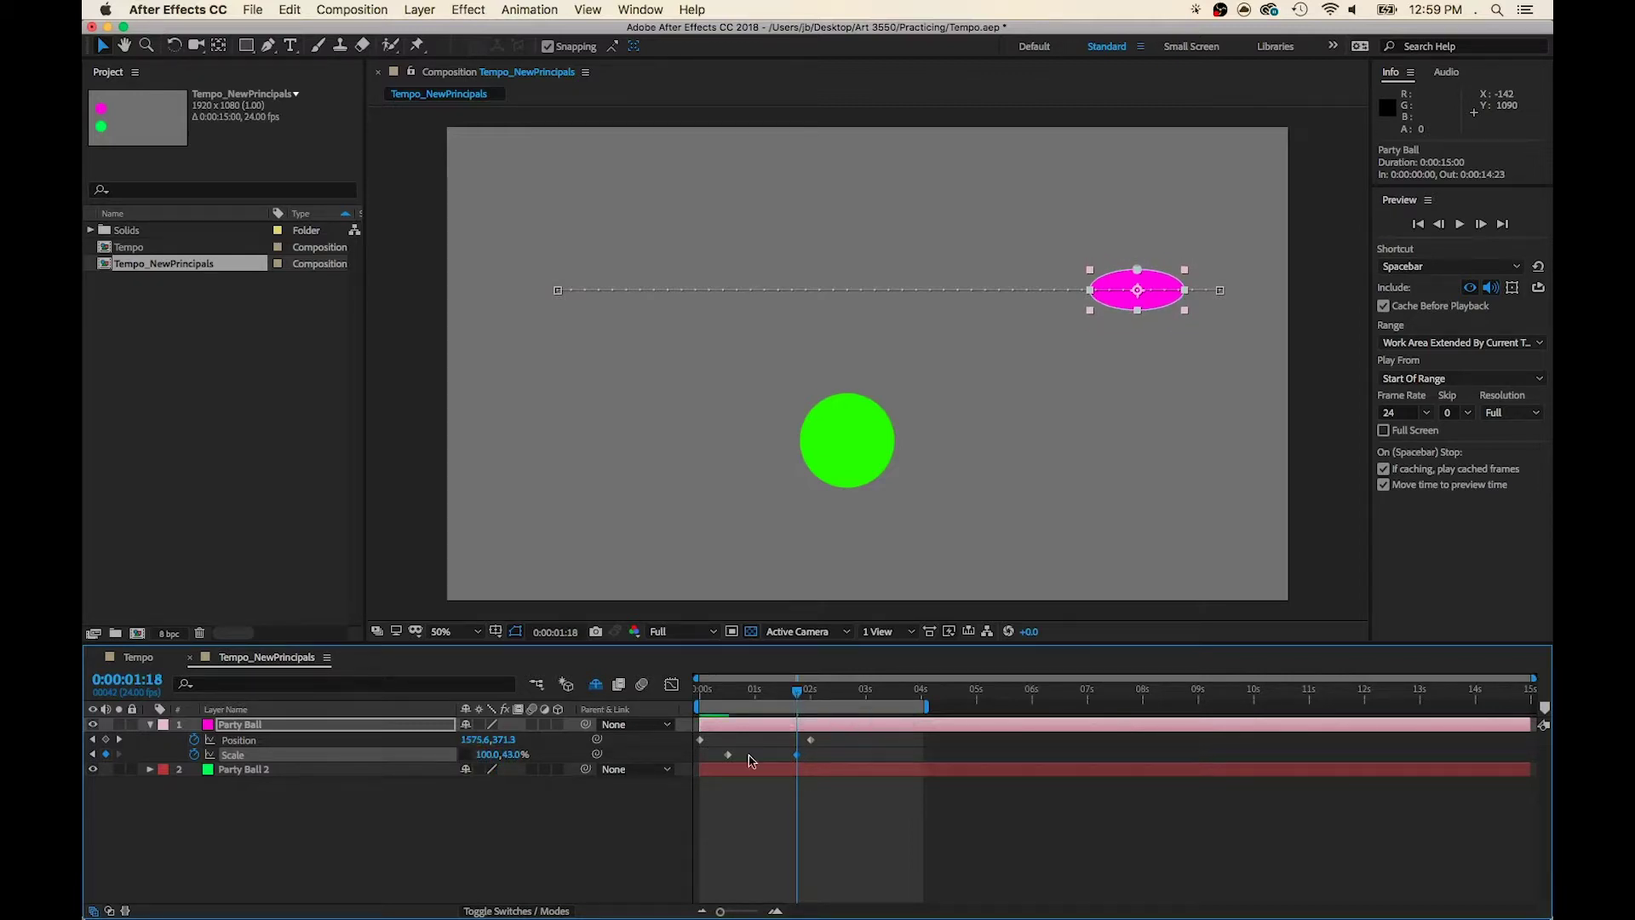
pyautogui.moveTo(731, 691); pyautogui.dragTo(798, 683)
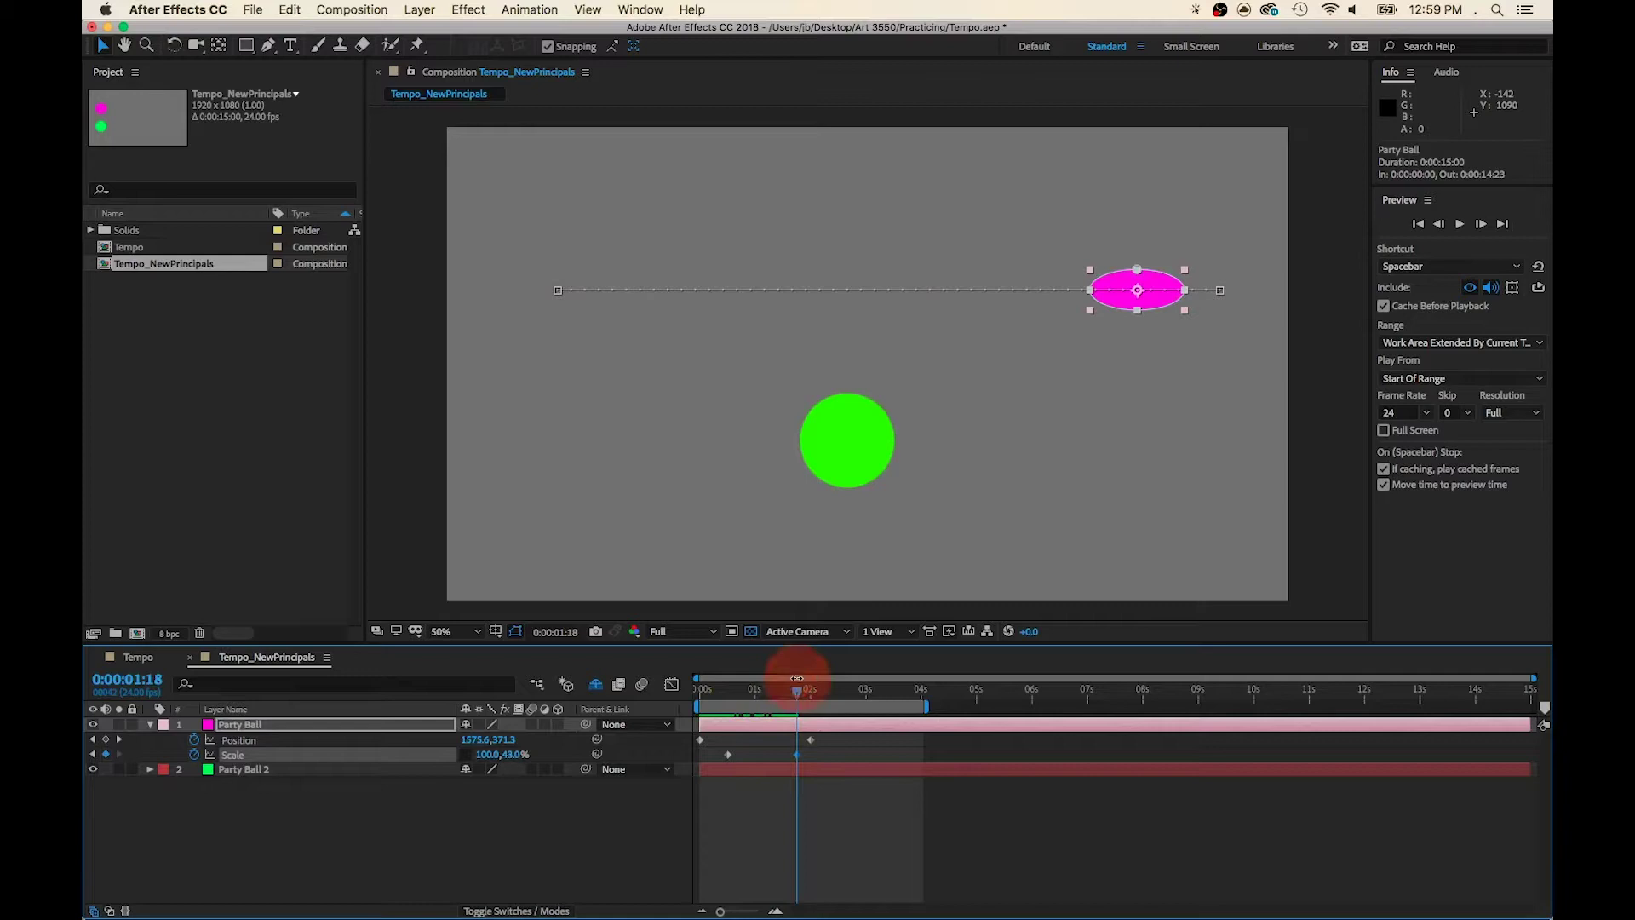
pyautogui.click(1461, 225)
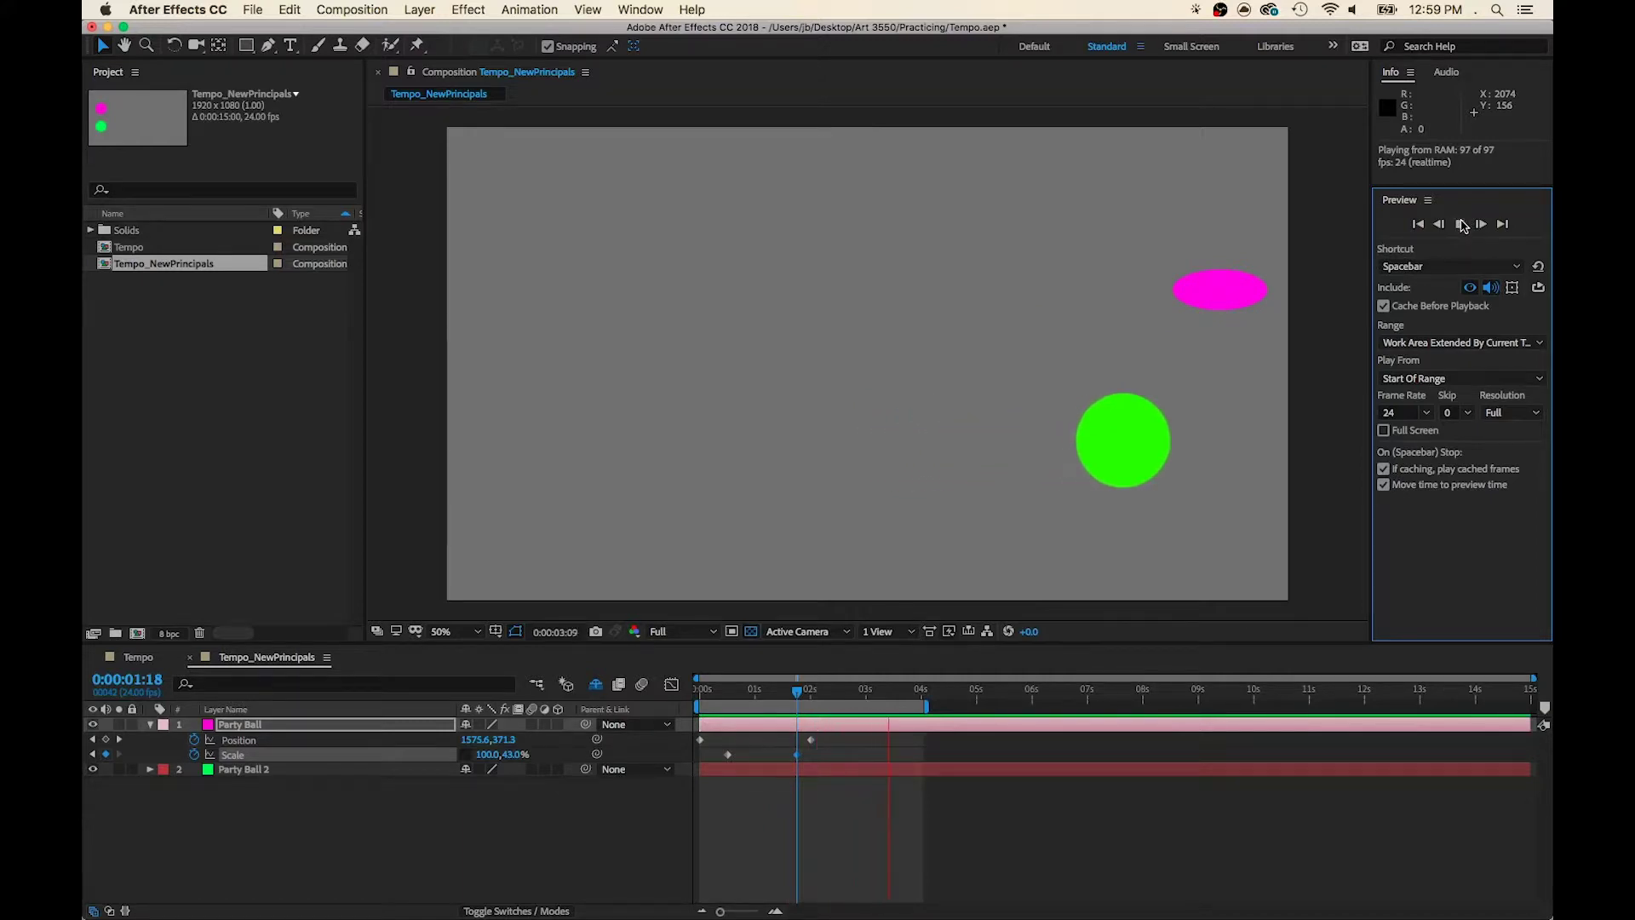
# Shift Party Ball's Scale keyframes earlier in time and preview.
pyautogui.click(1462, 226)
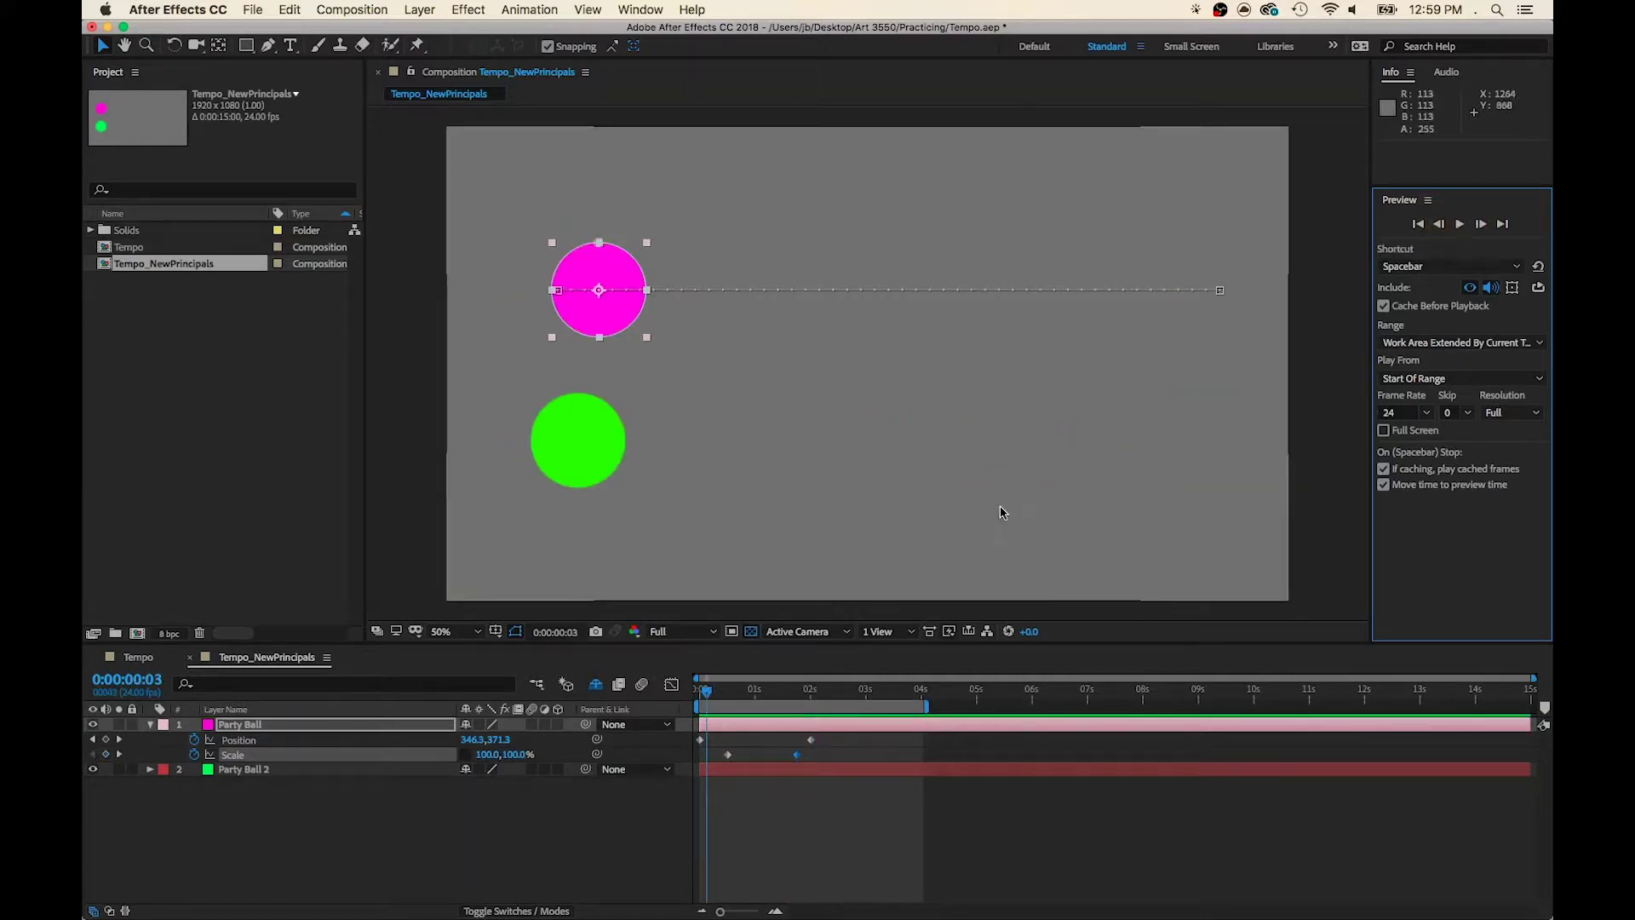
pyautogui.moveTo(708, 692)
pyautogui.mouseDown()
pyautogui.moveTo(689, 690)
pyautogui.moveTo(710, 691)
pyautogui.mouseUp()
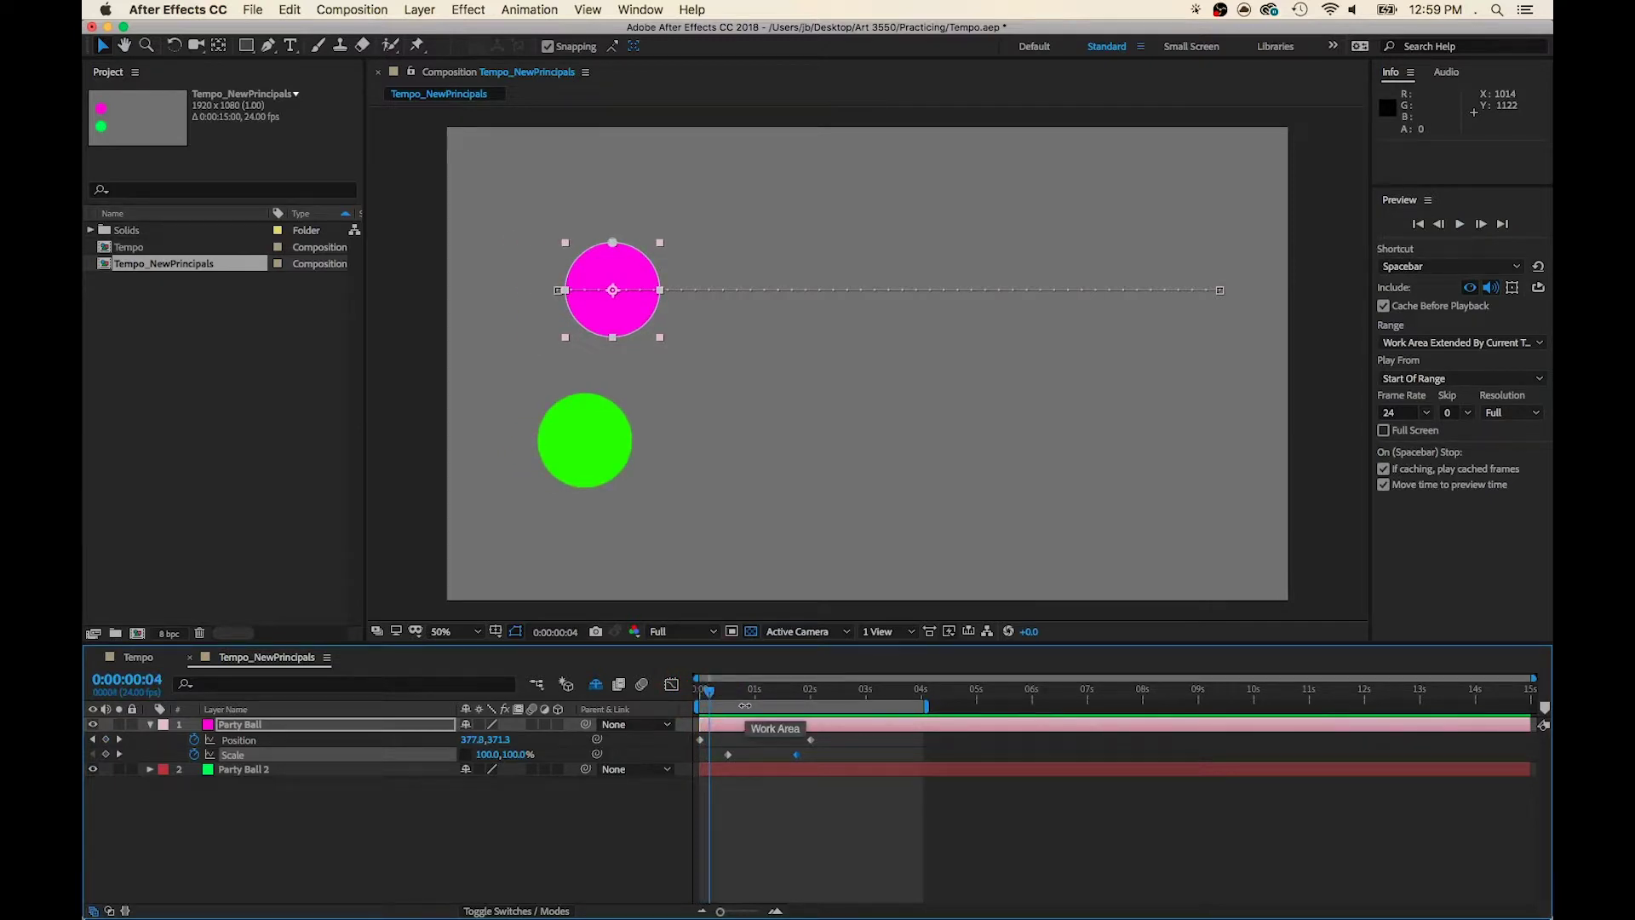
pyautogui.moveTo(725, 757)
pyautogui.mouseDown()
pyautogui.moveTo(811, 760)
pyautogui.moveTo(713, 766)
pyautogui.mouseUp()
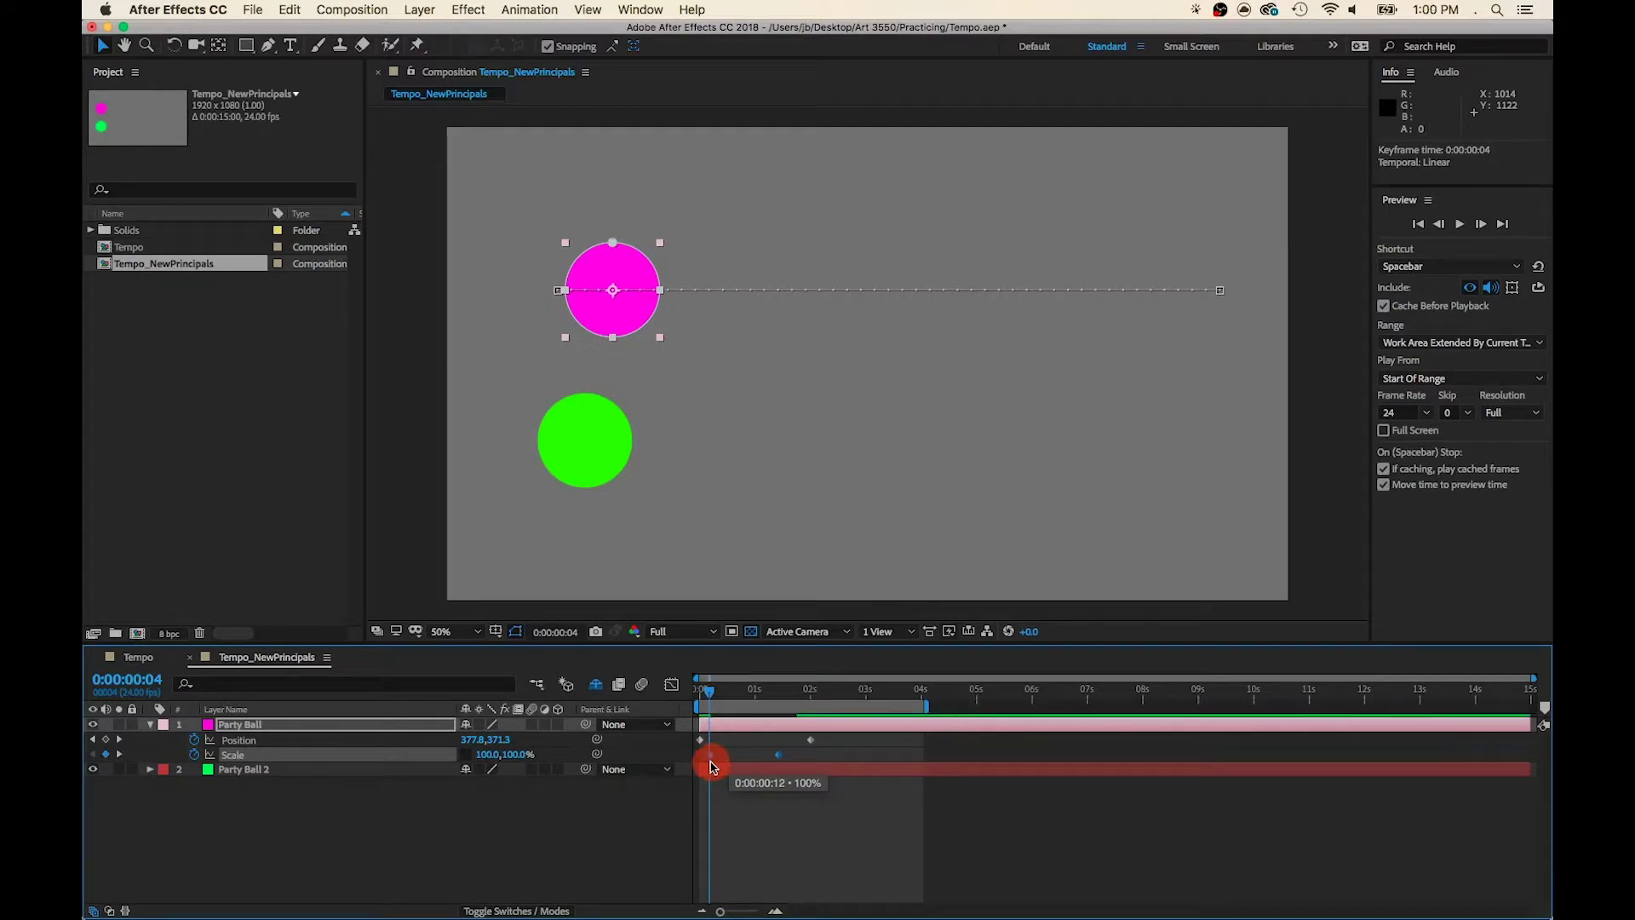
pyautogui.click(1461, 225)
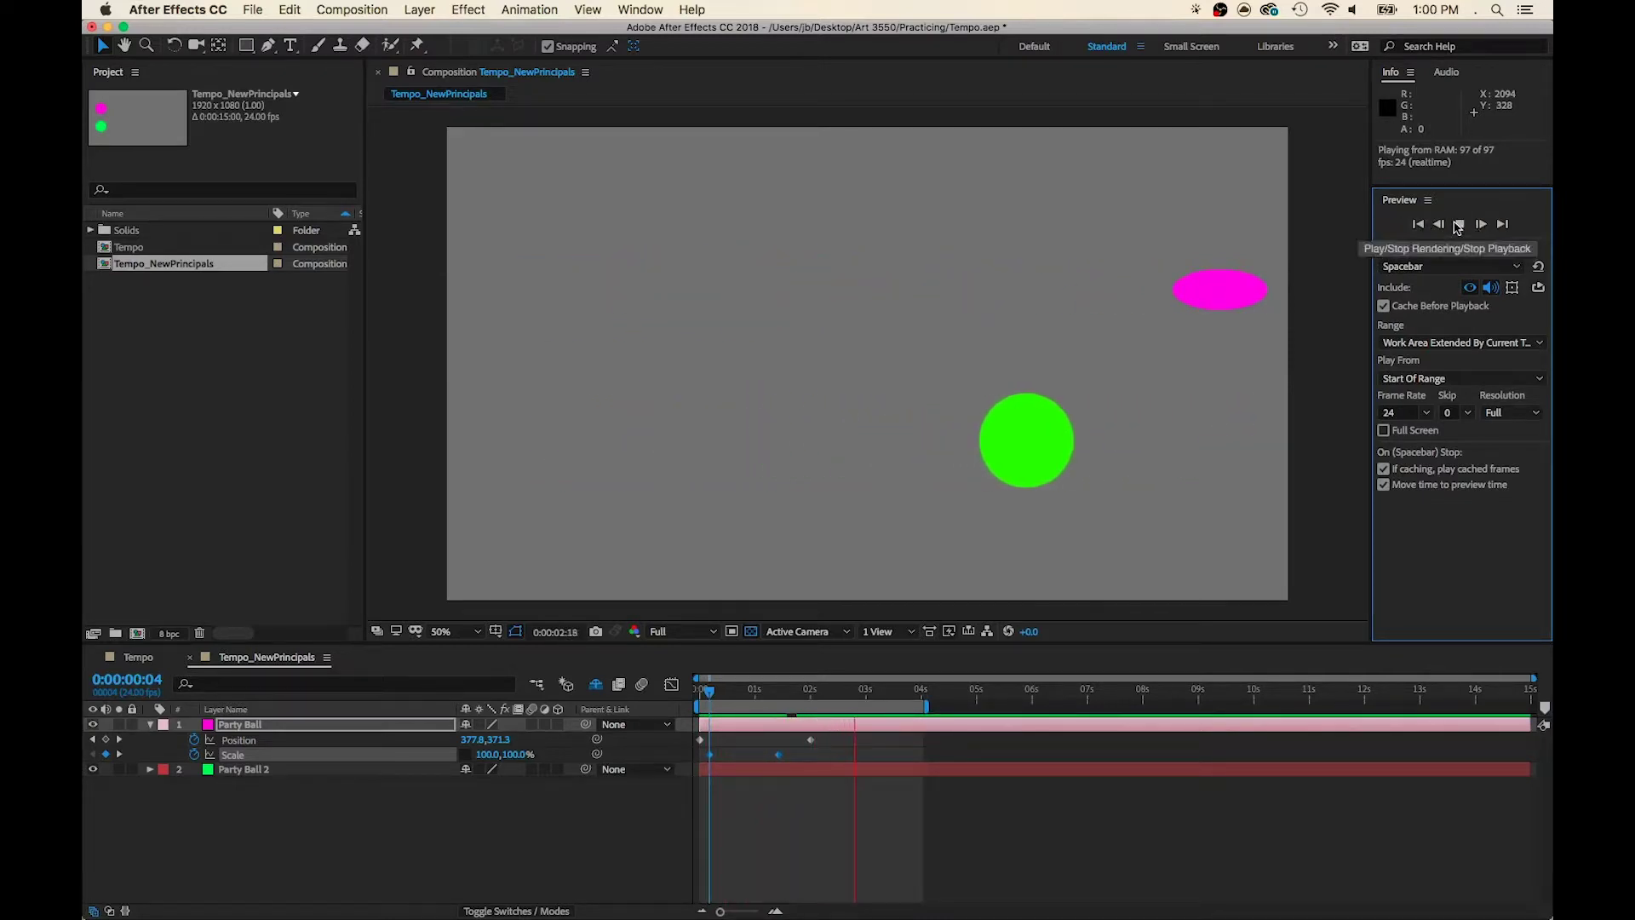
pyautogui.click(1459, 227)
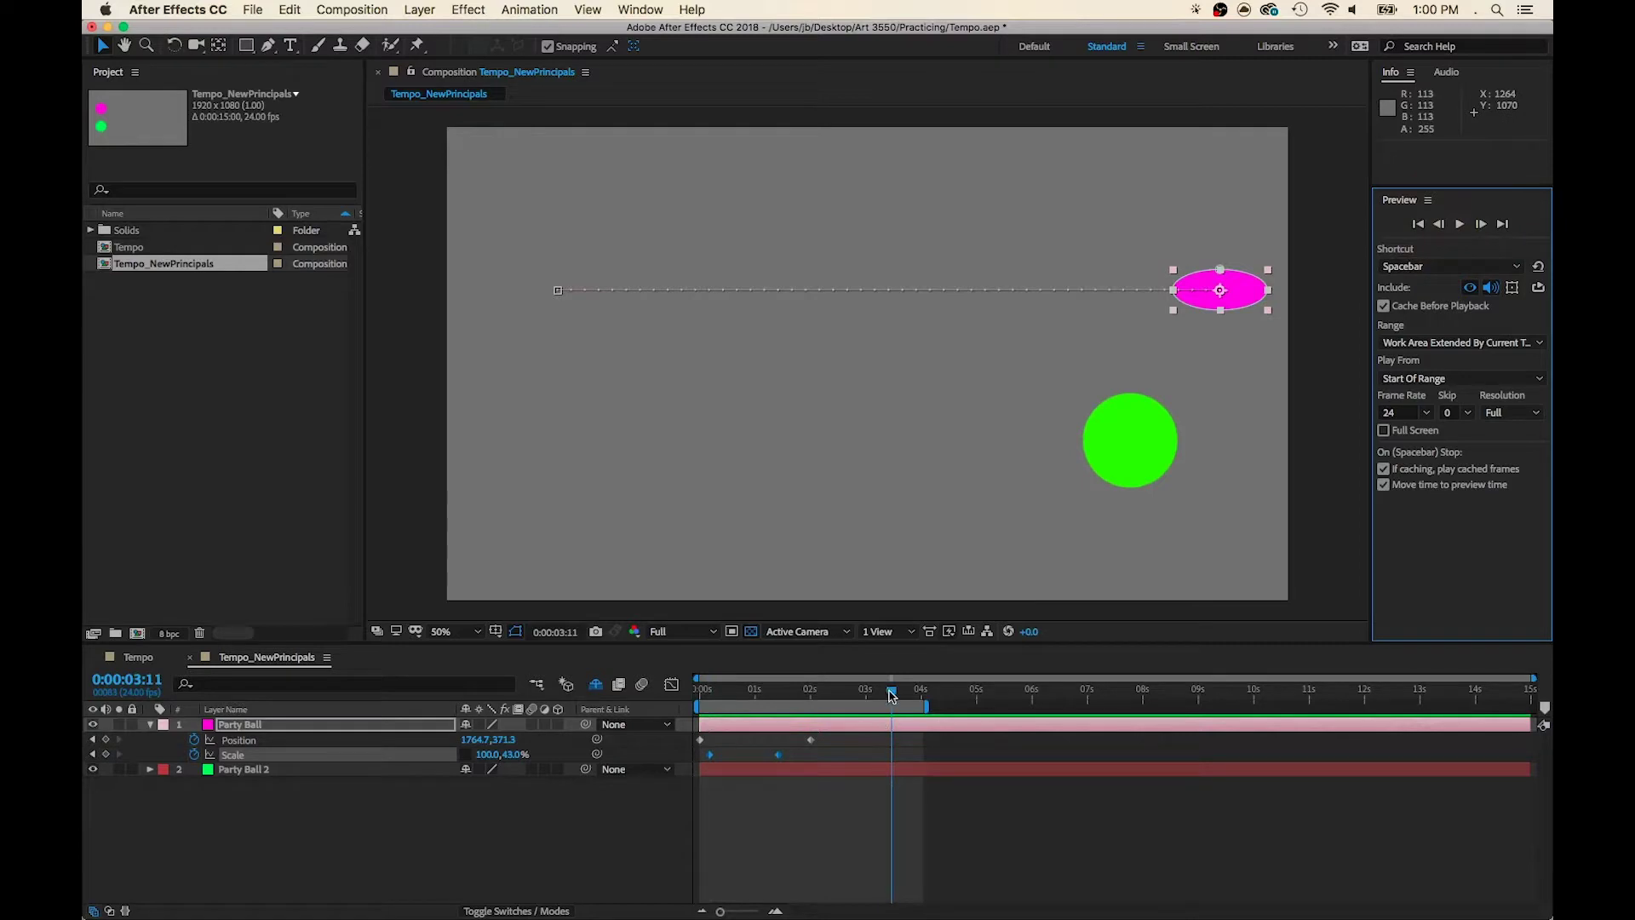
# Move the end Position keyframe earlier to 0:00:01:10 and preview the faster motion.
pyautogui.moveTo(891, 694); pyautogui.dragTo(741, 711)
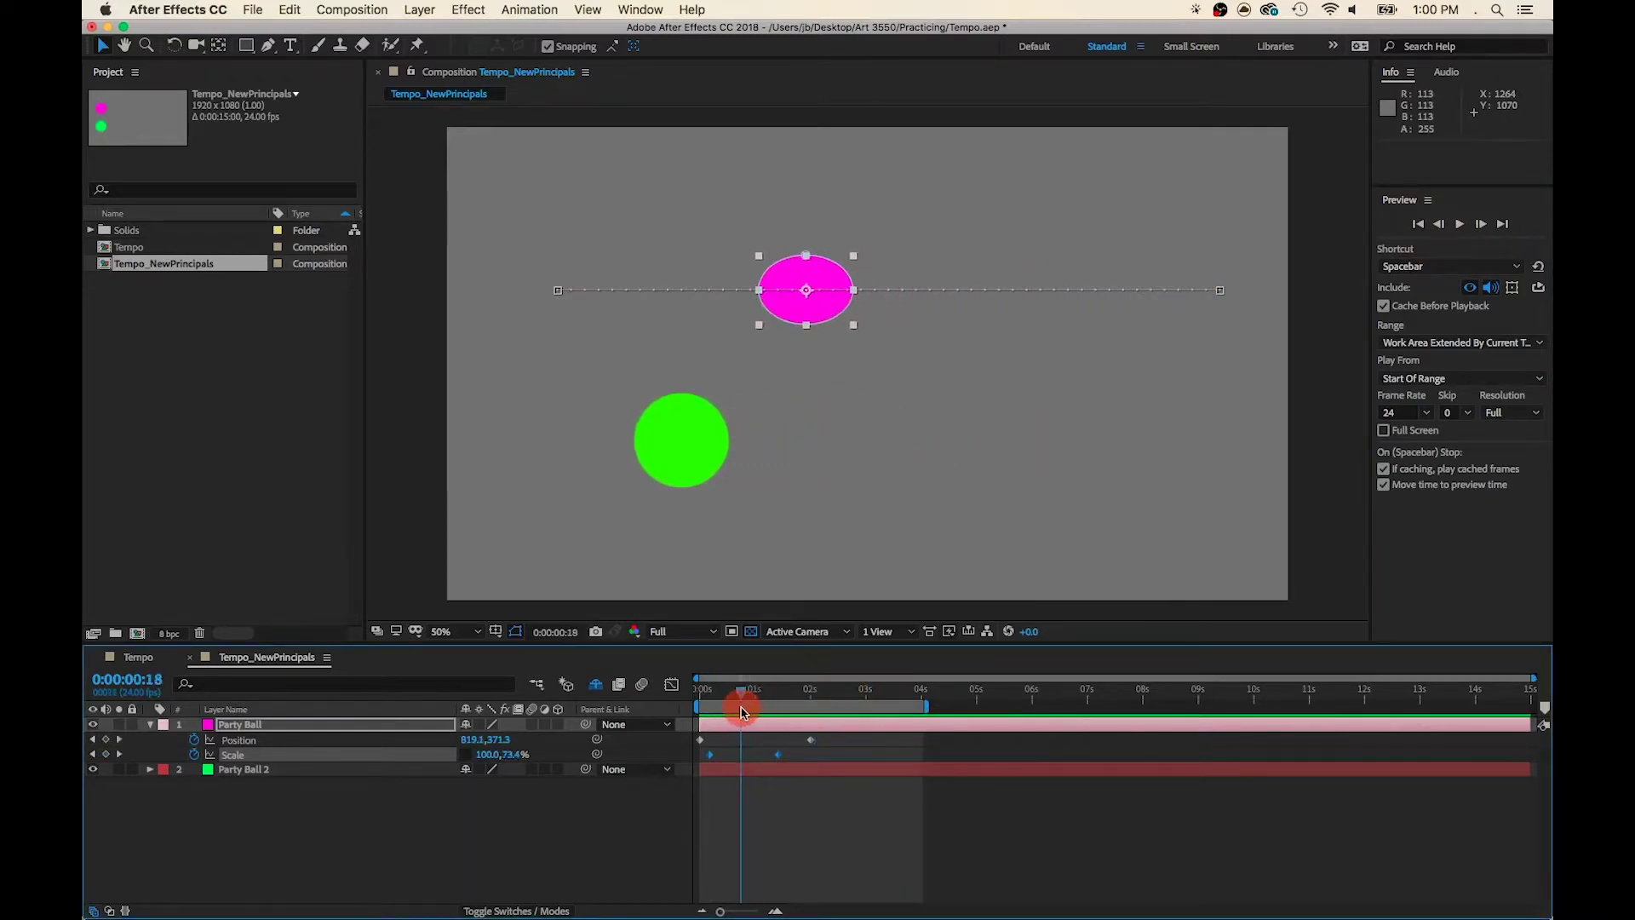
pyautogui.click(833, 745)
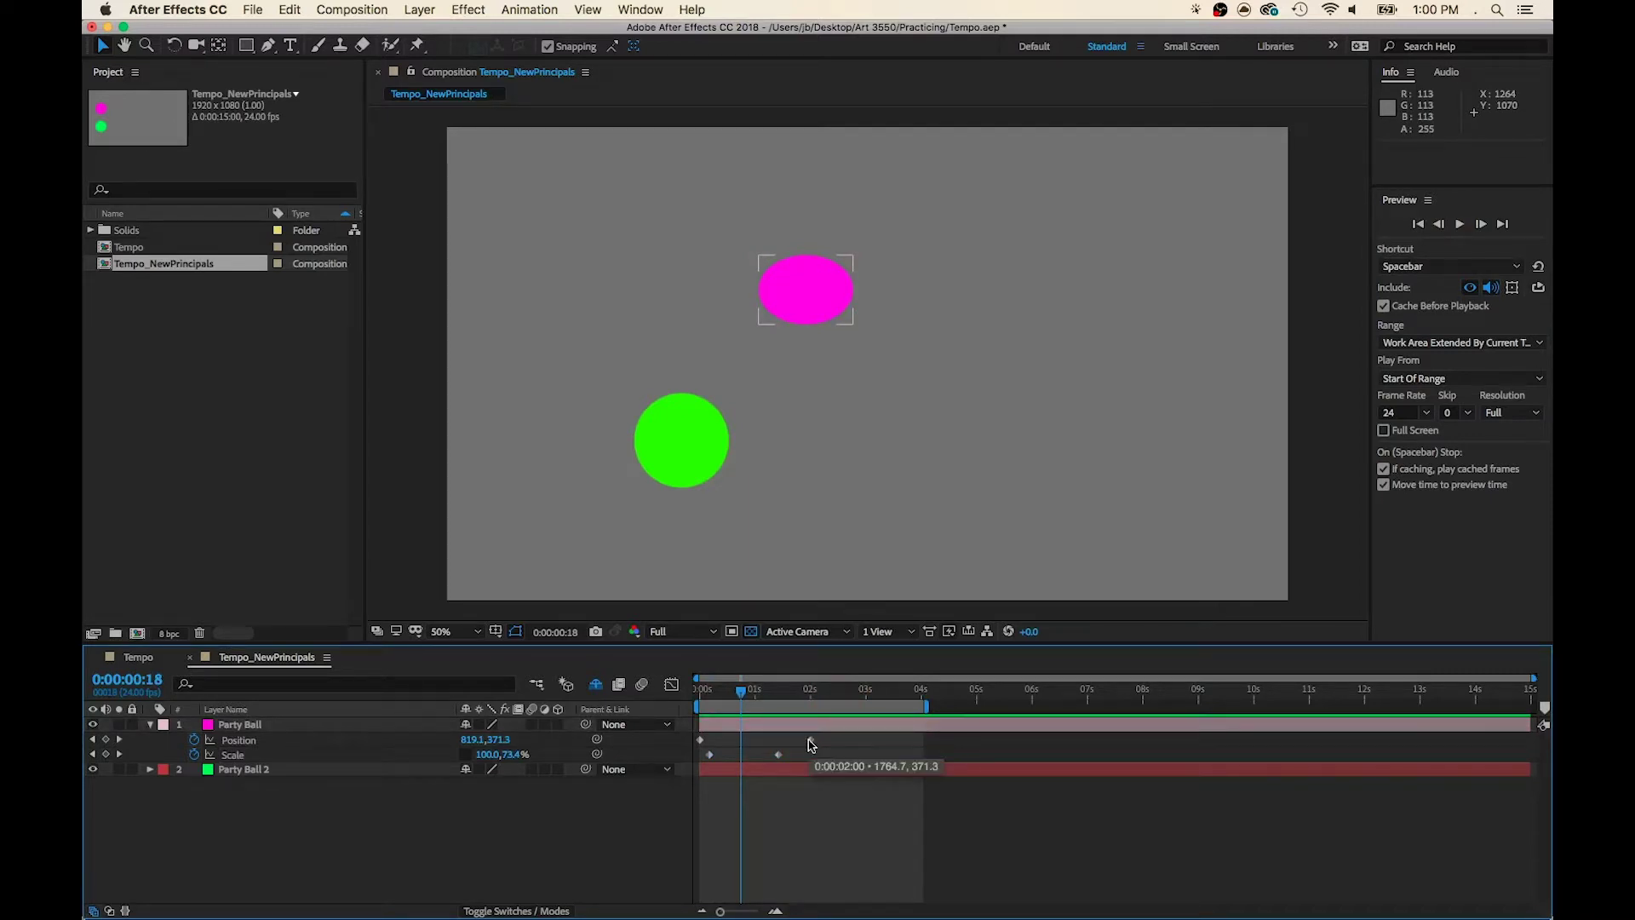
pyautogui.click(809, 740)
pyautogui.moveTo(813, 746); pyautogui.dragTo(780, 769)
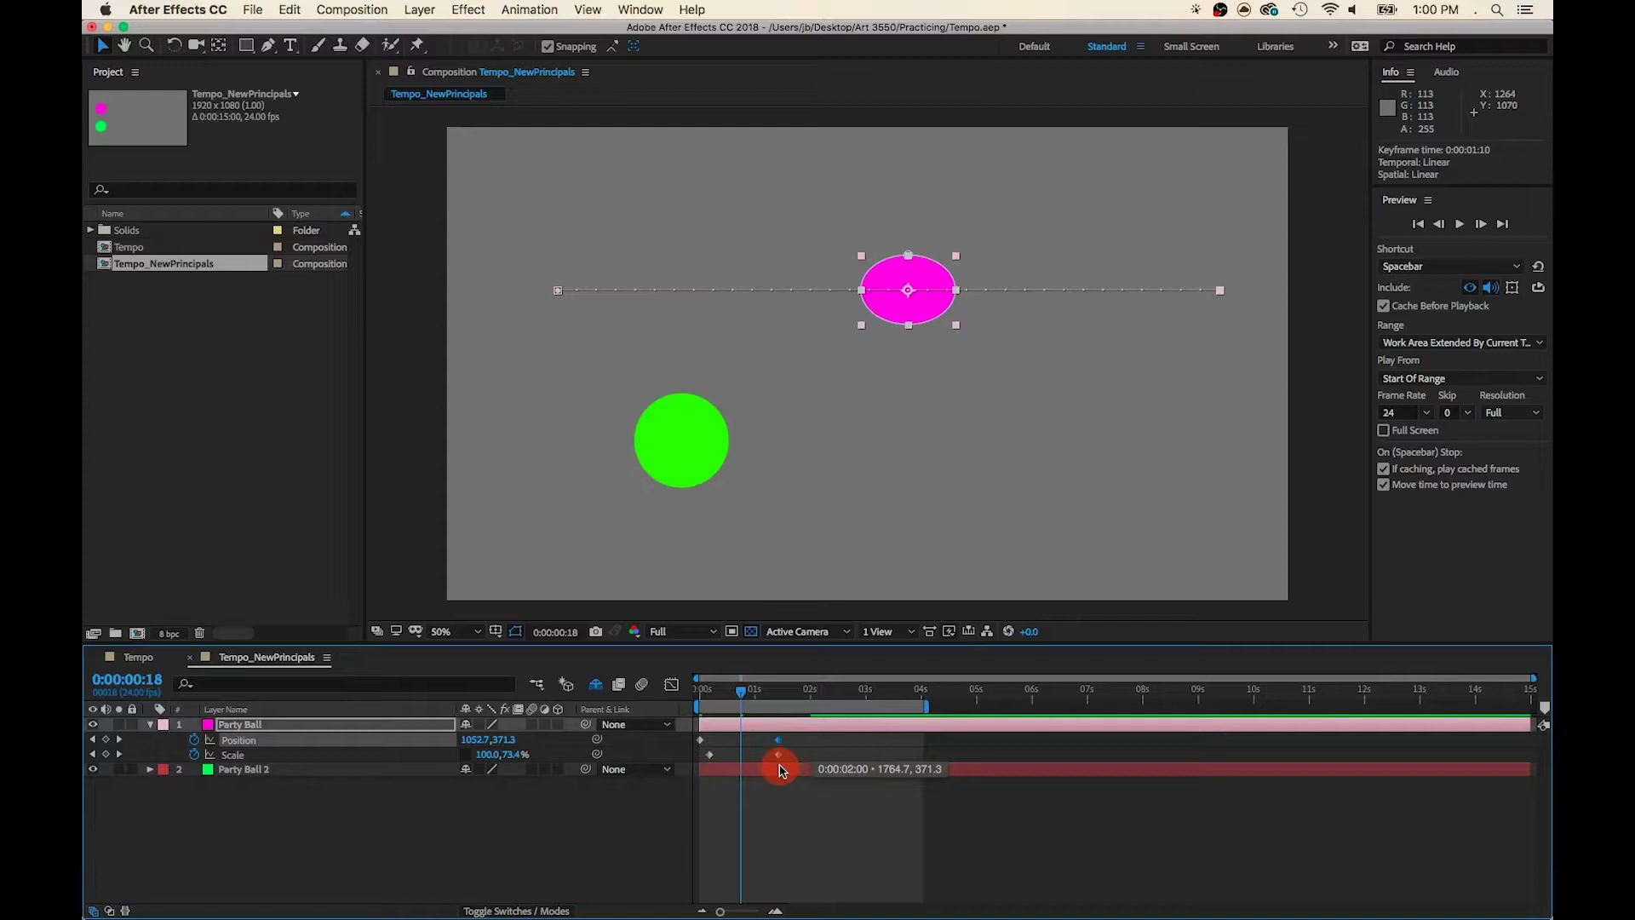
pyautogui.click(1460, 223)
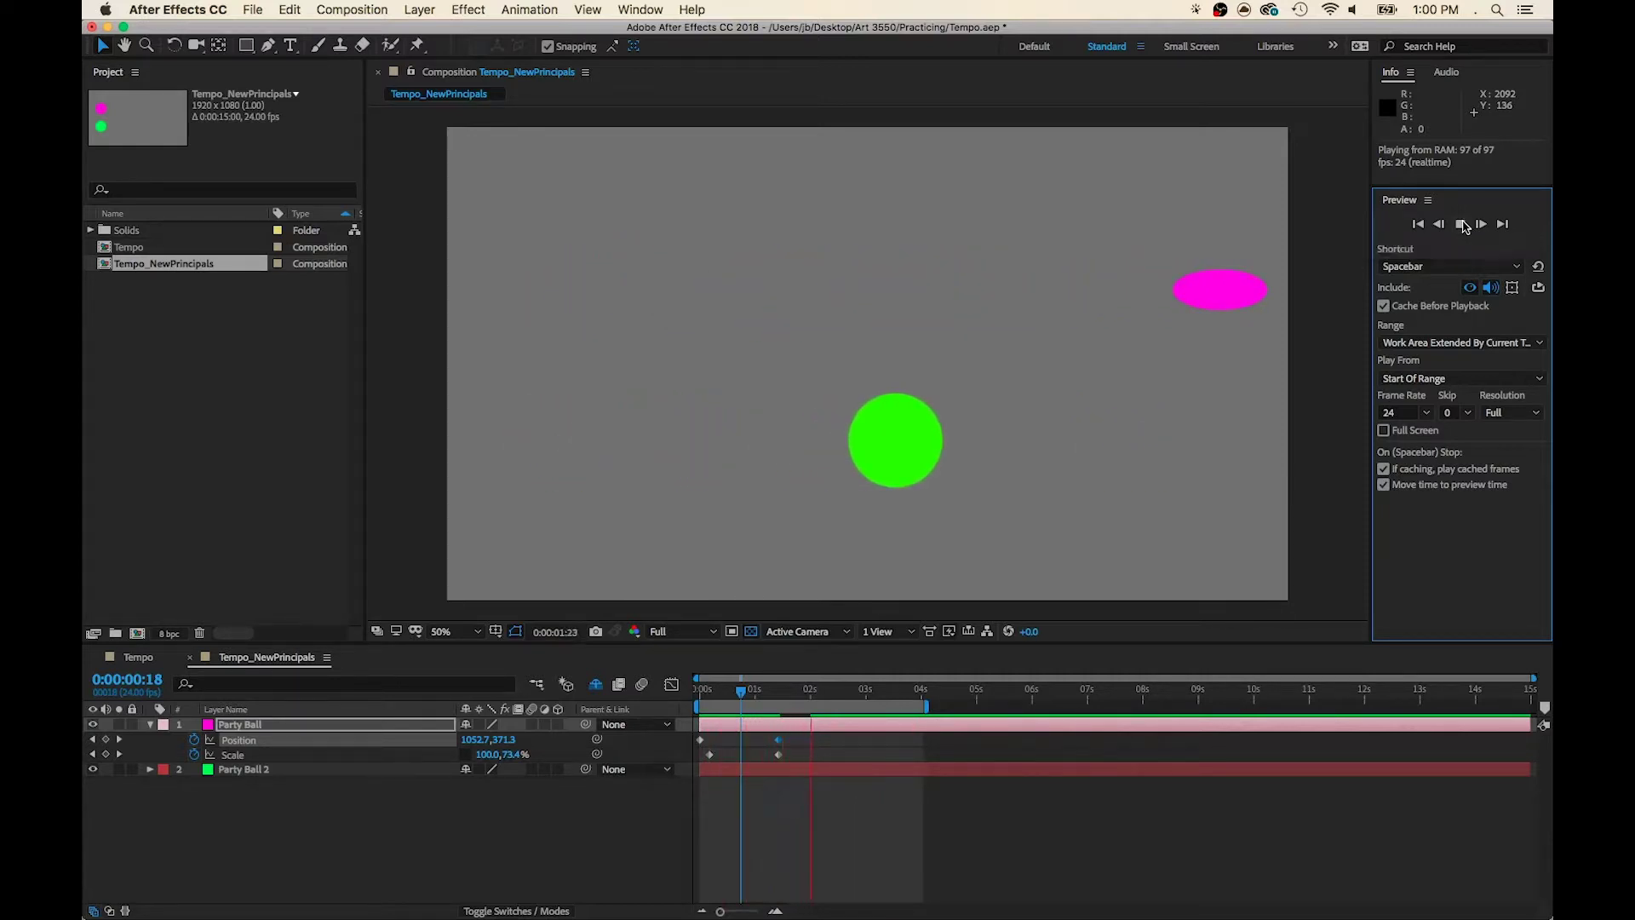
pyautogui.click(1461, 224)
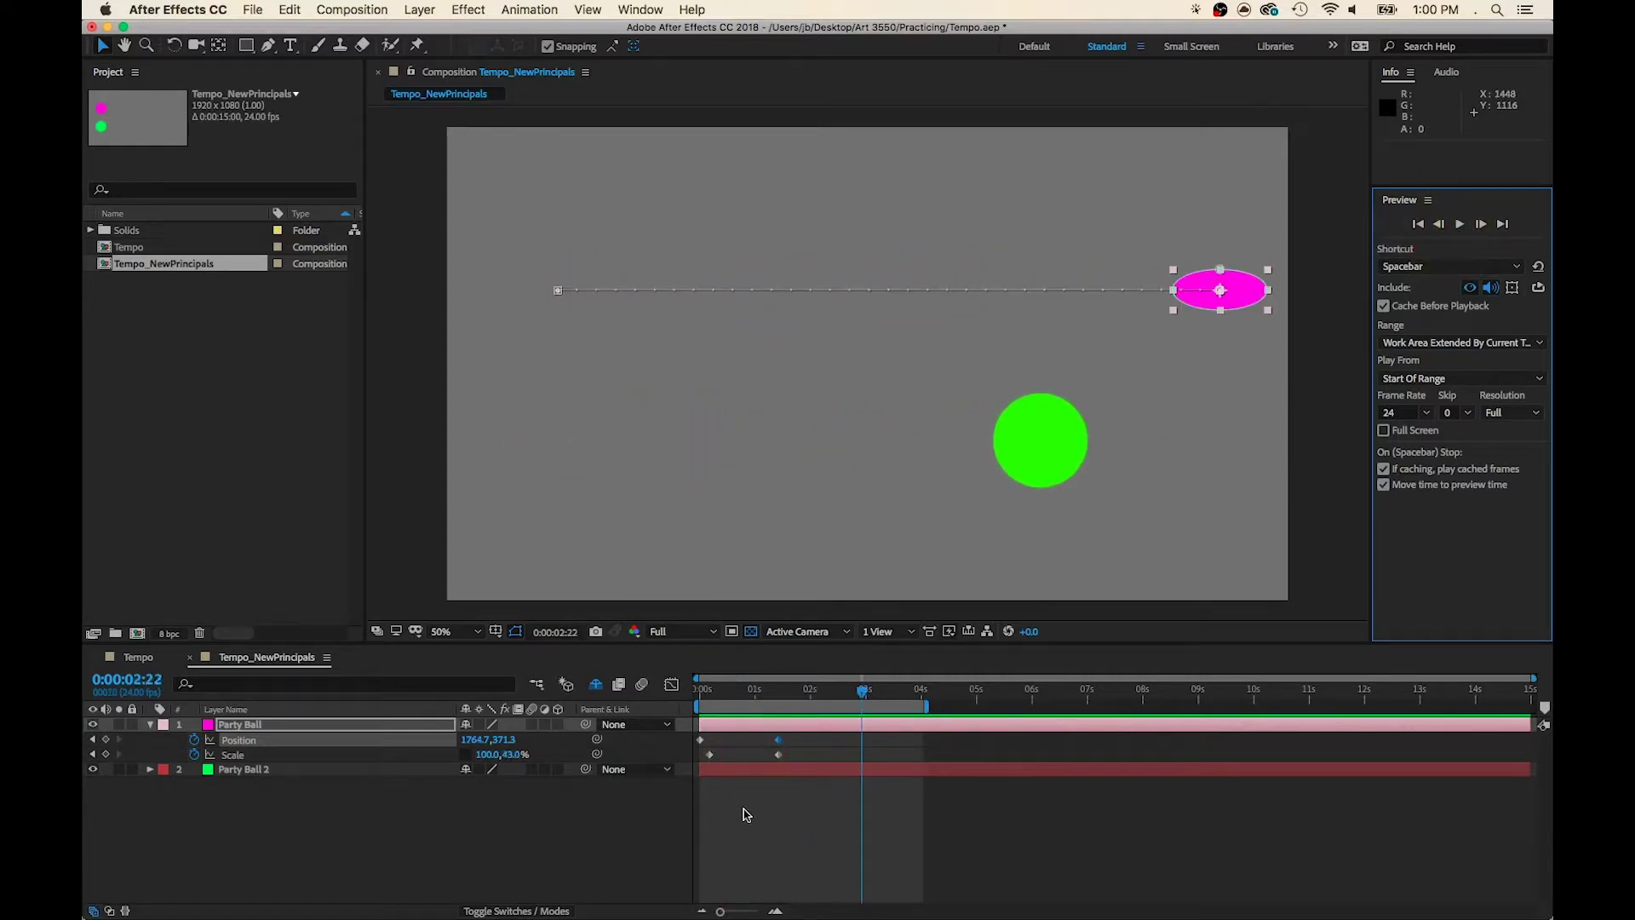
# Select the end Position and Scale keyframes together and move them to about 0:00:00:20.
pyautogui.click(800, 744)
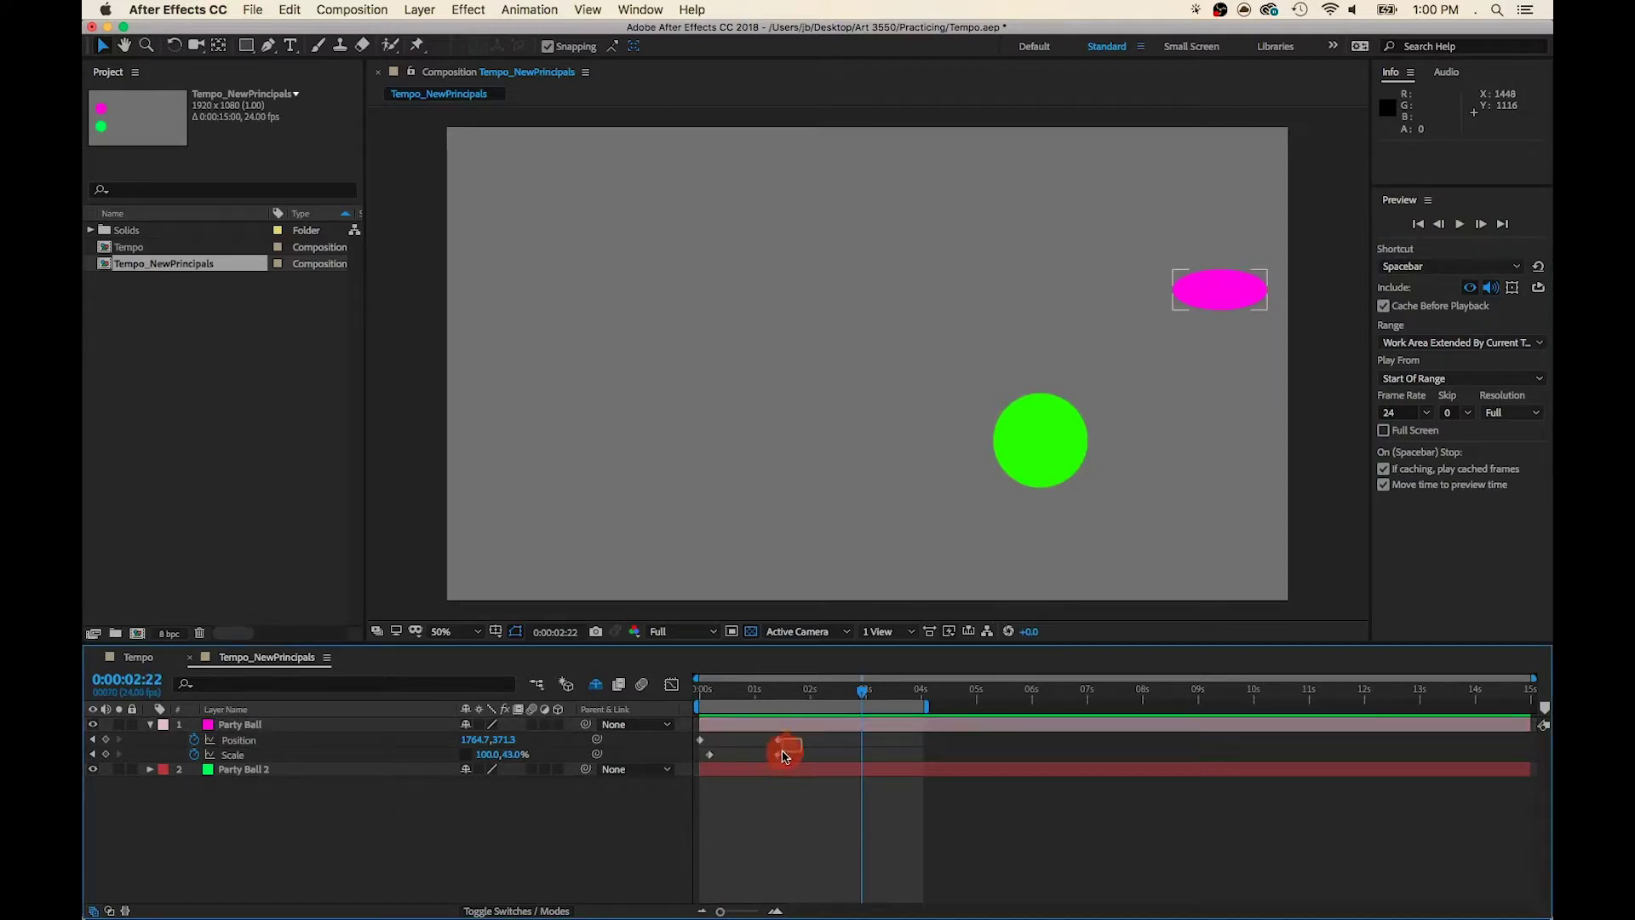
pyautogui.moveTo(784, 755); pyautogui.dragTo(773, 761)
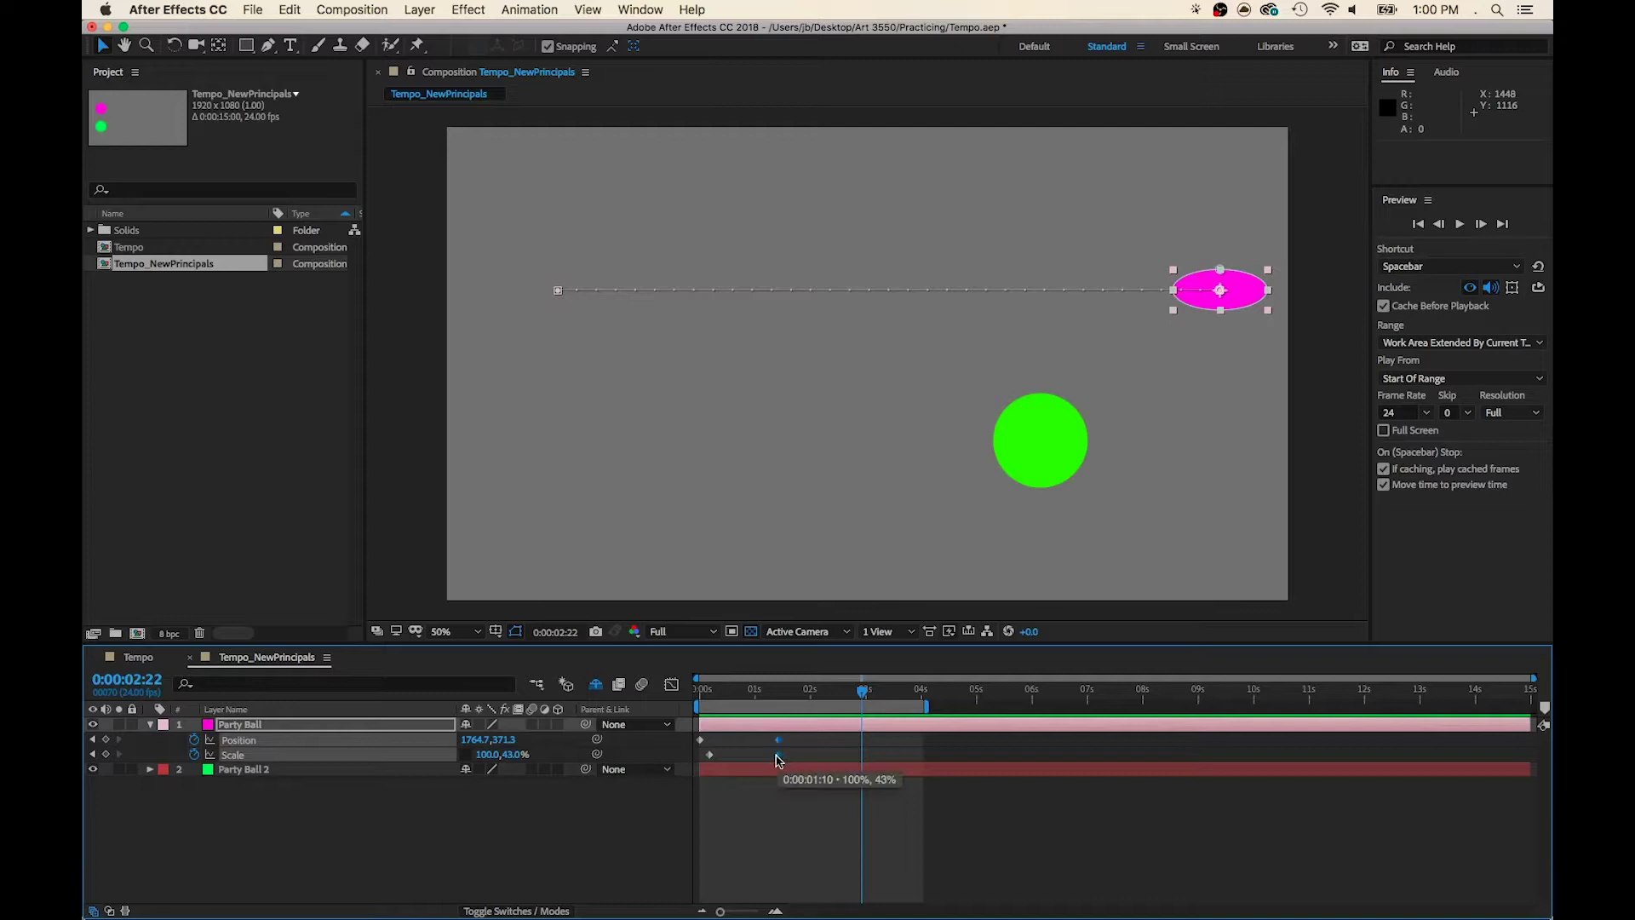
pyautogui.click(775, 760)
pyautogui.moveTo(761, 761); pyautogui.dragTo(751, 762)
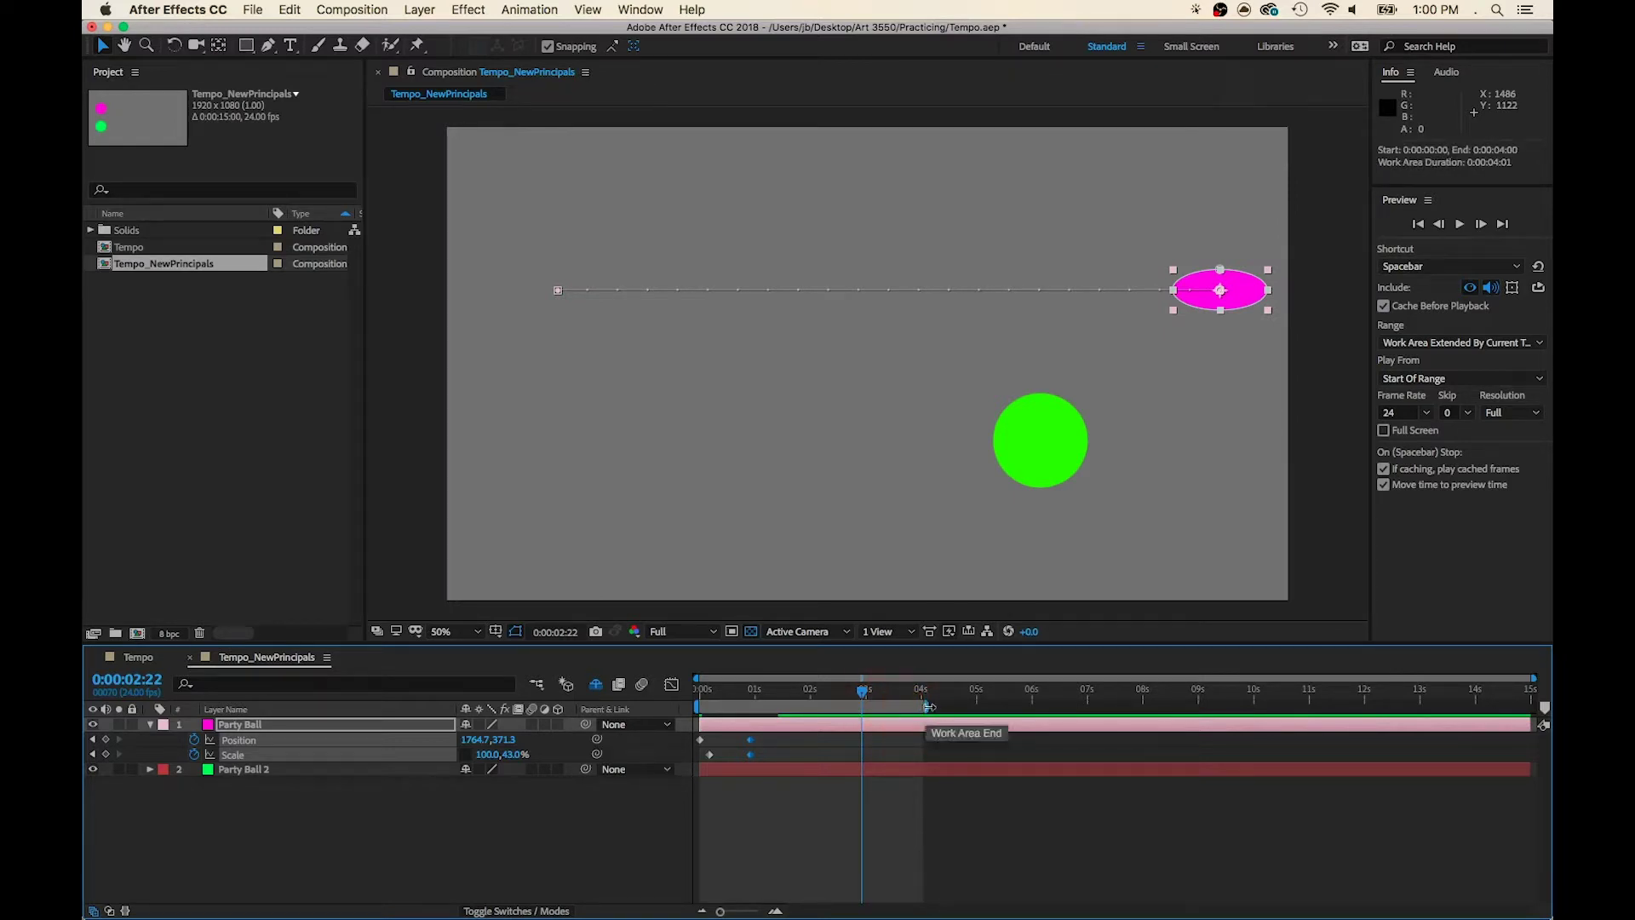
# Shorten the work area to end near two seconds and preview it.
pyautogui.moveTo(928, 706); pyautogui.dragTo(818, 715)
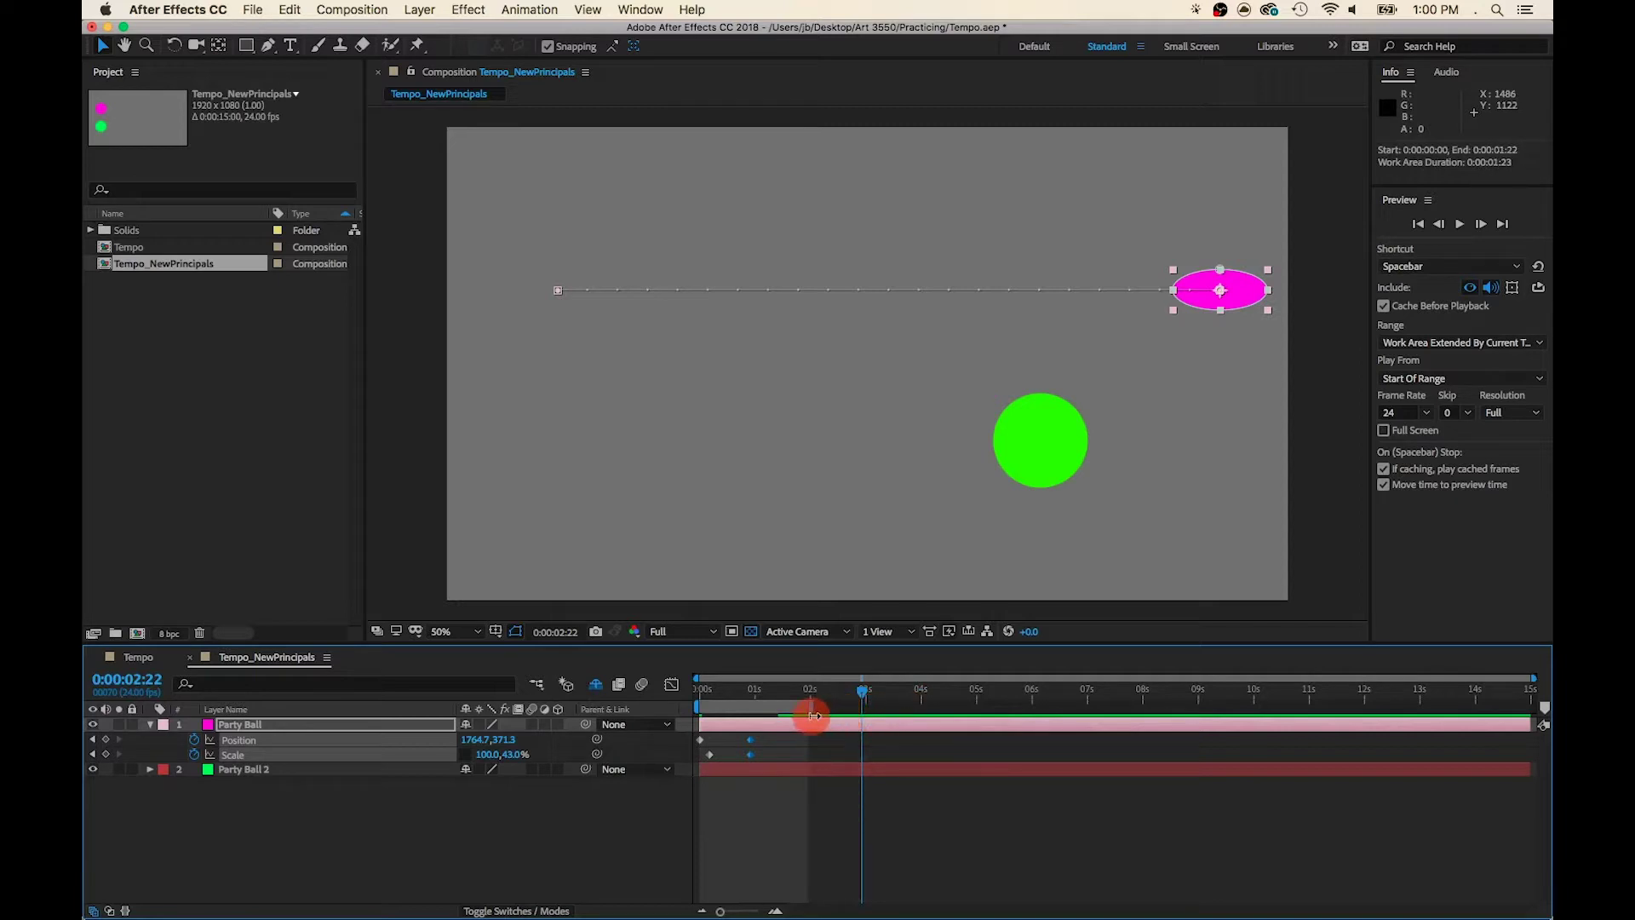
pyautogui.click(1460, 224)
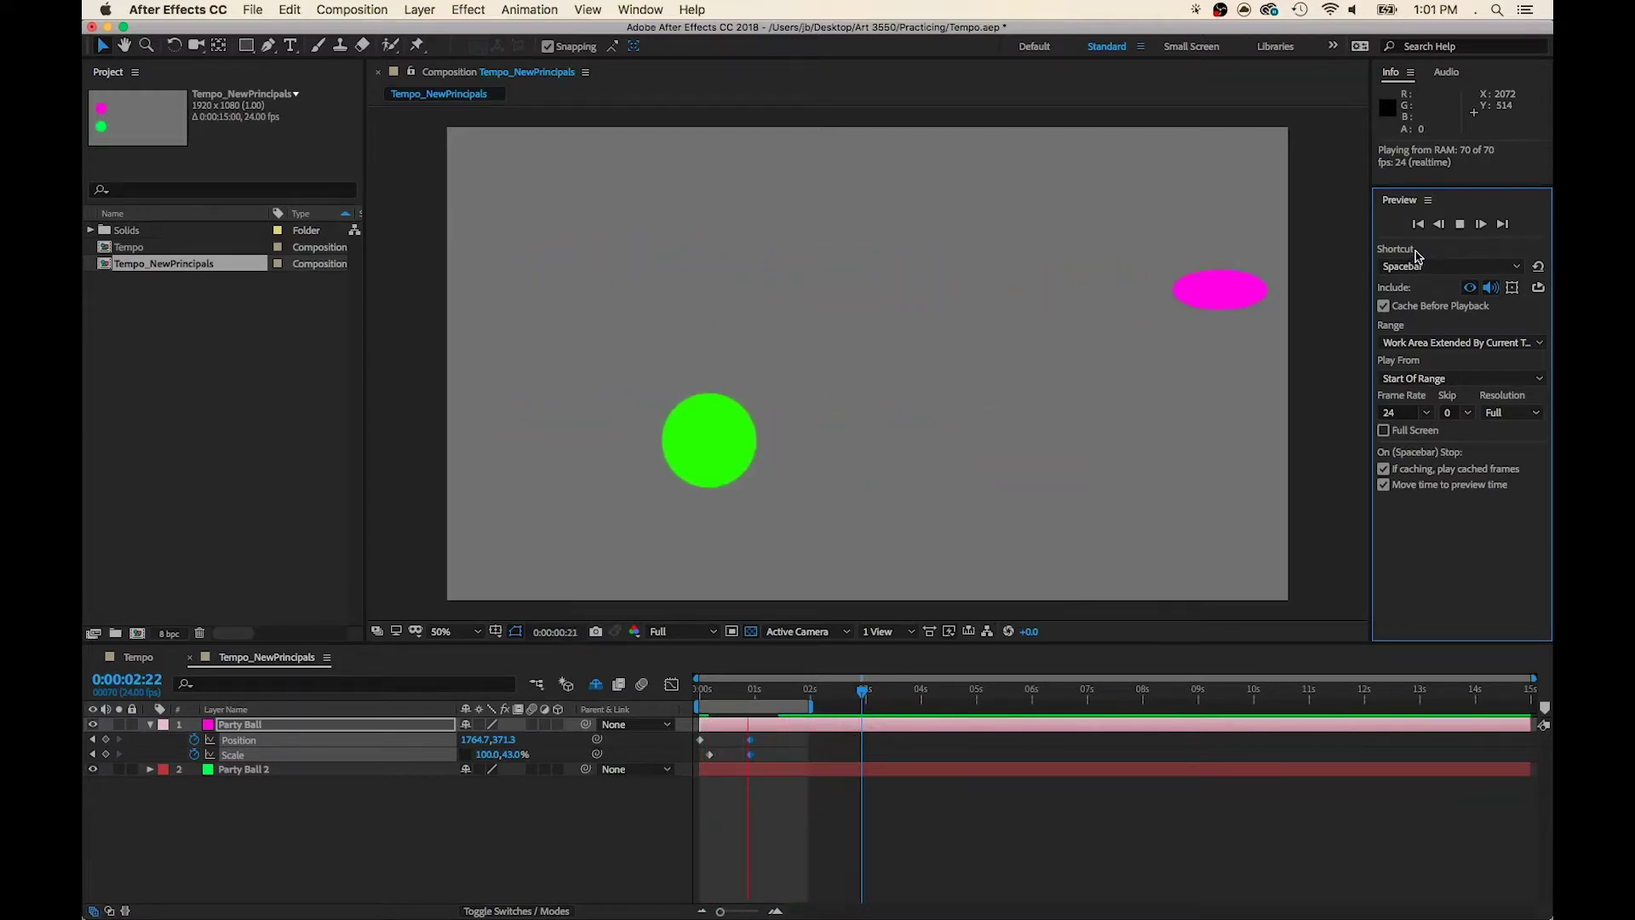
pyautogui.click(1459, 225)
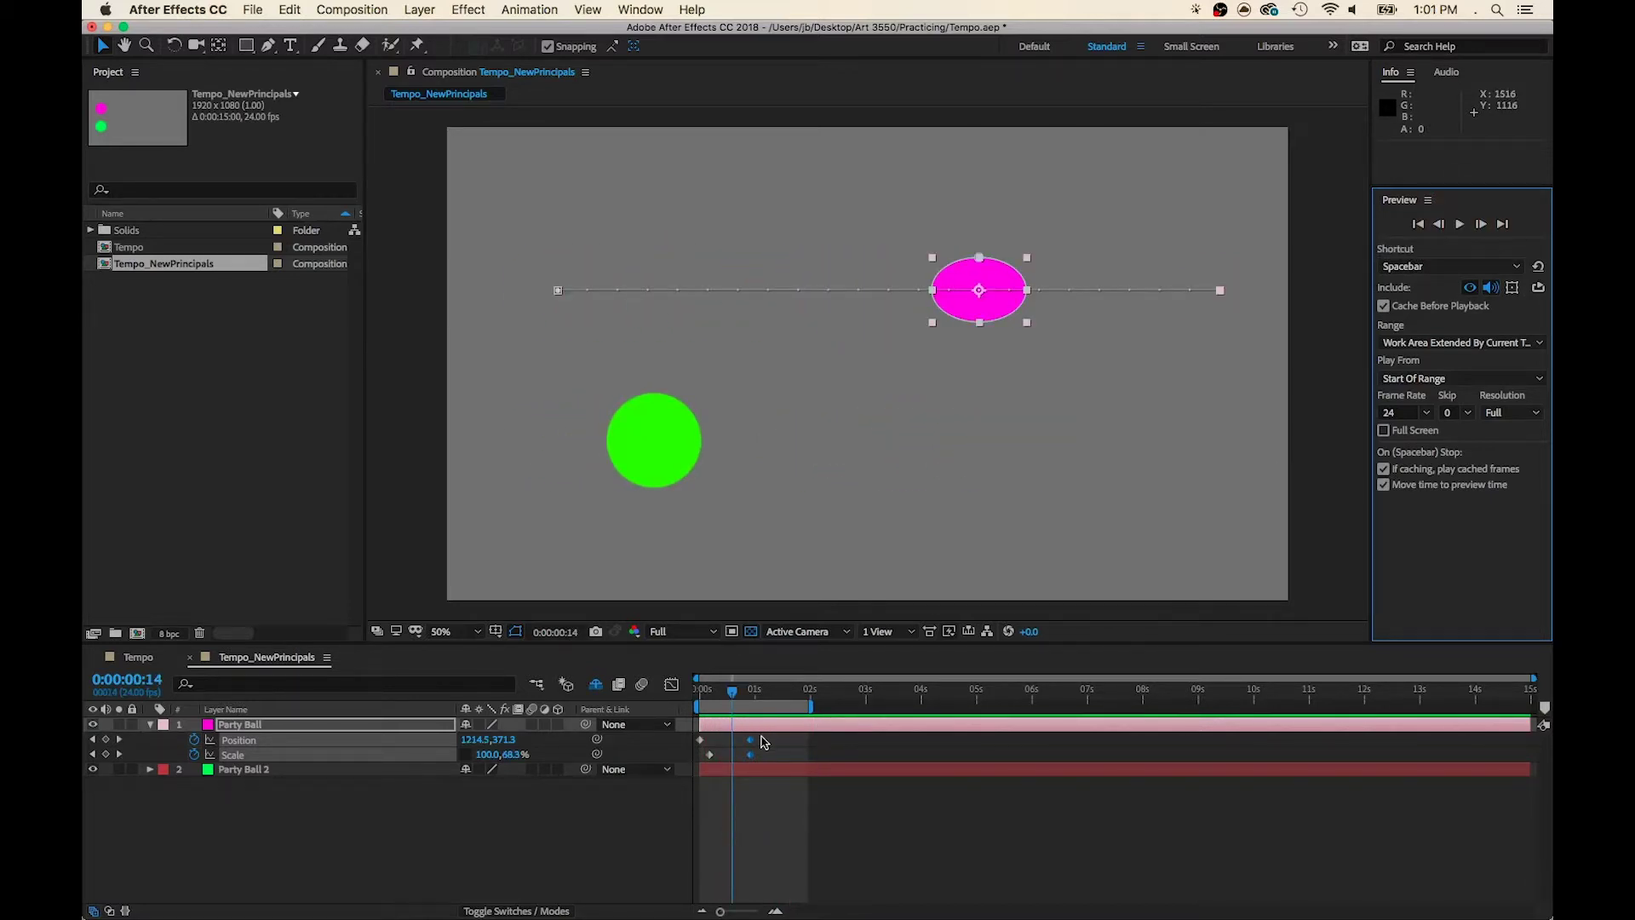
# Move Party Ball's end keyframes to 0:00:00:14 and preview the quicker whip.
pyautogui.moveTo(753, 747); pyautogui.dragTo(734, 748)
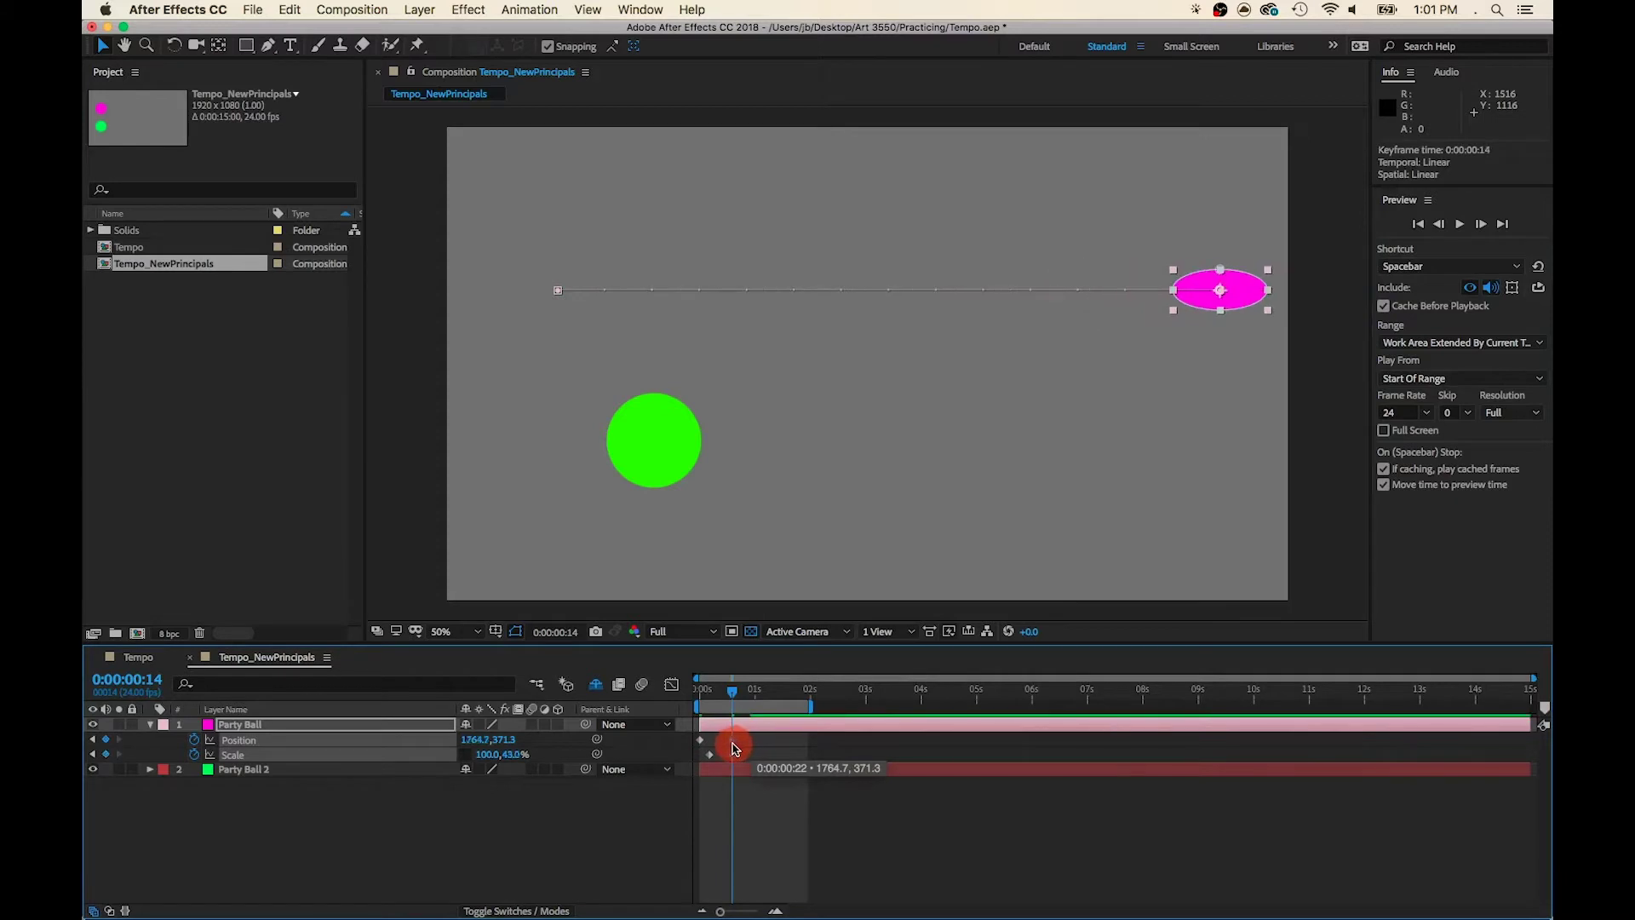
pyautogui.click(1459, 225)
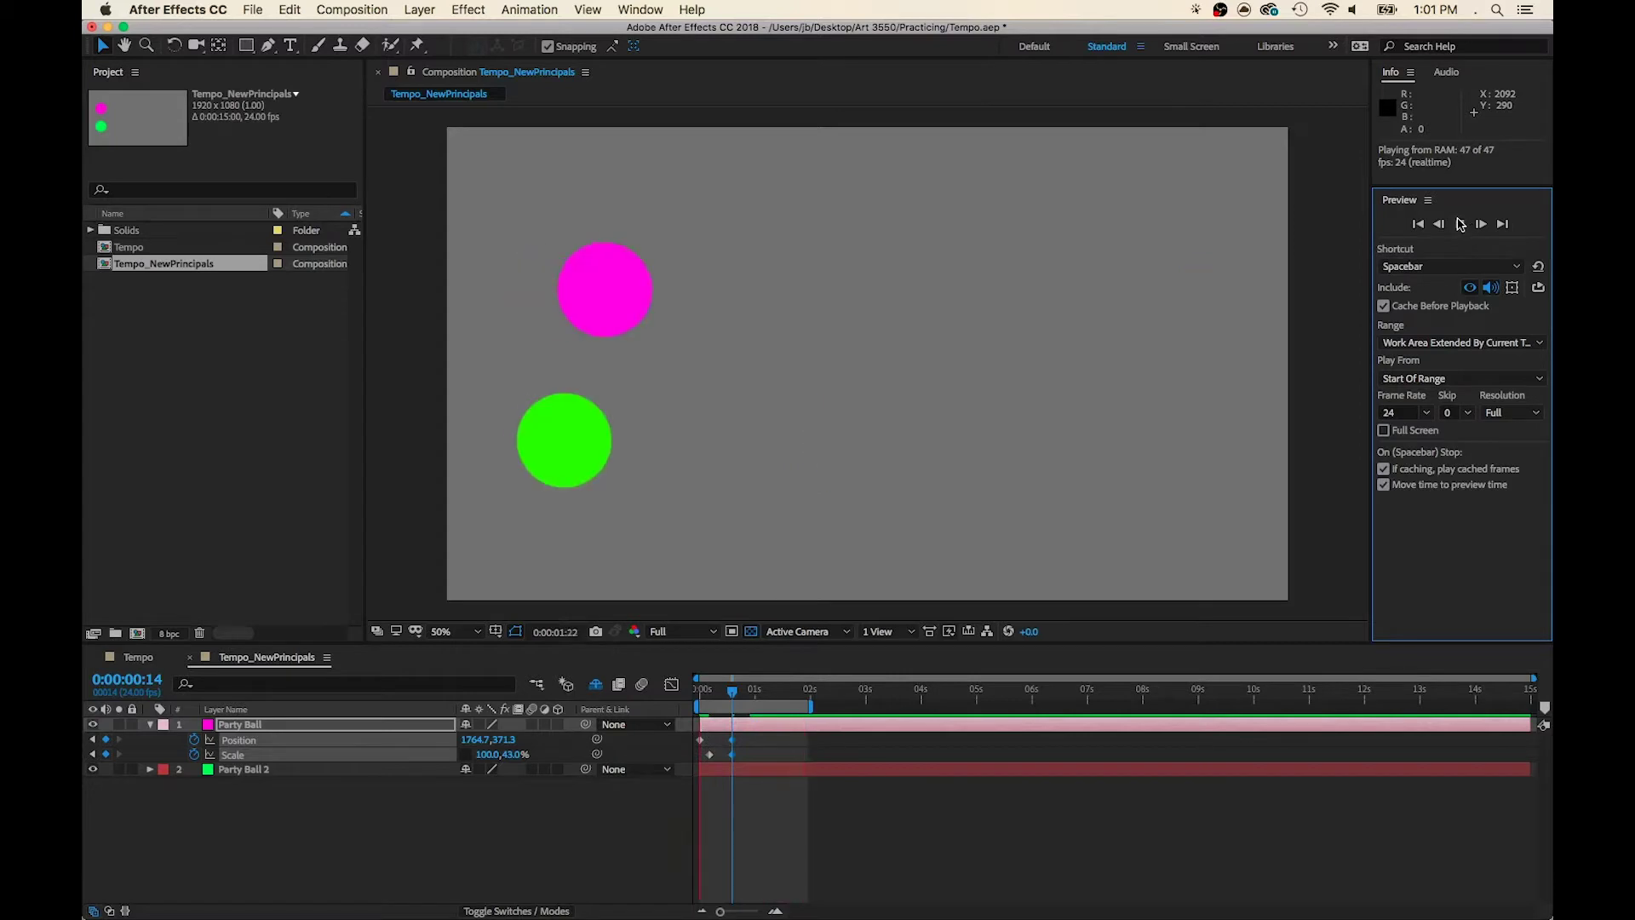
pyautogui.click(1462, 225)
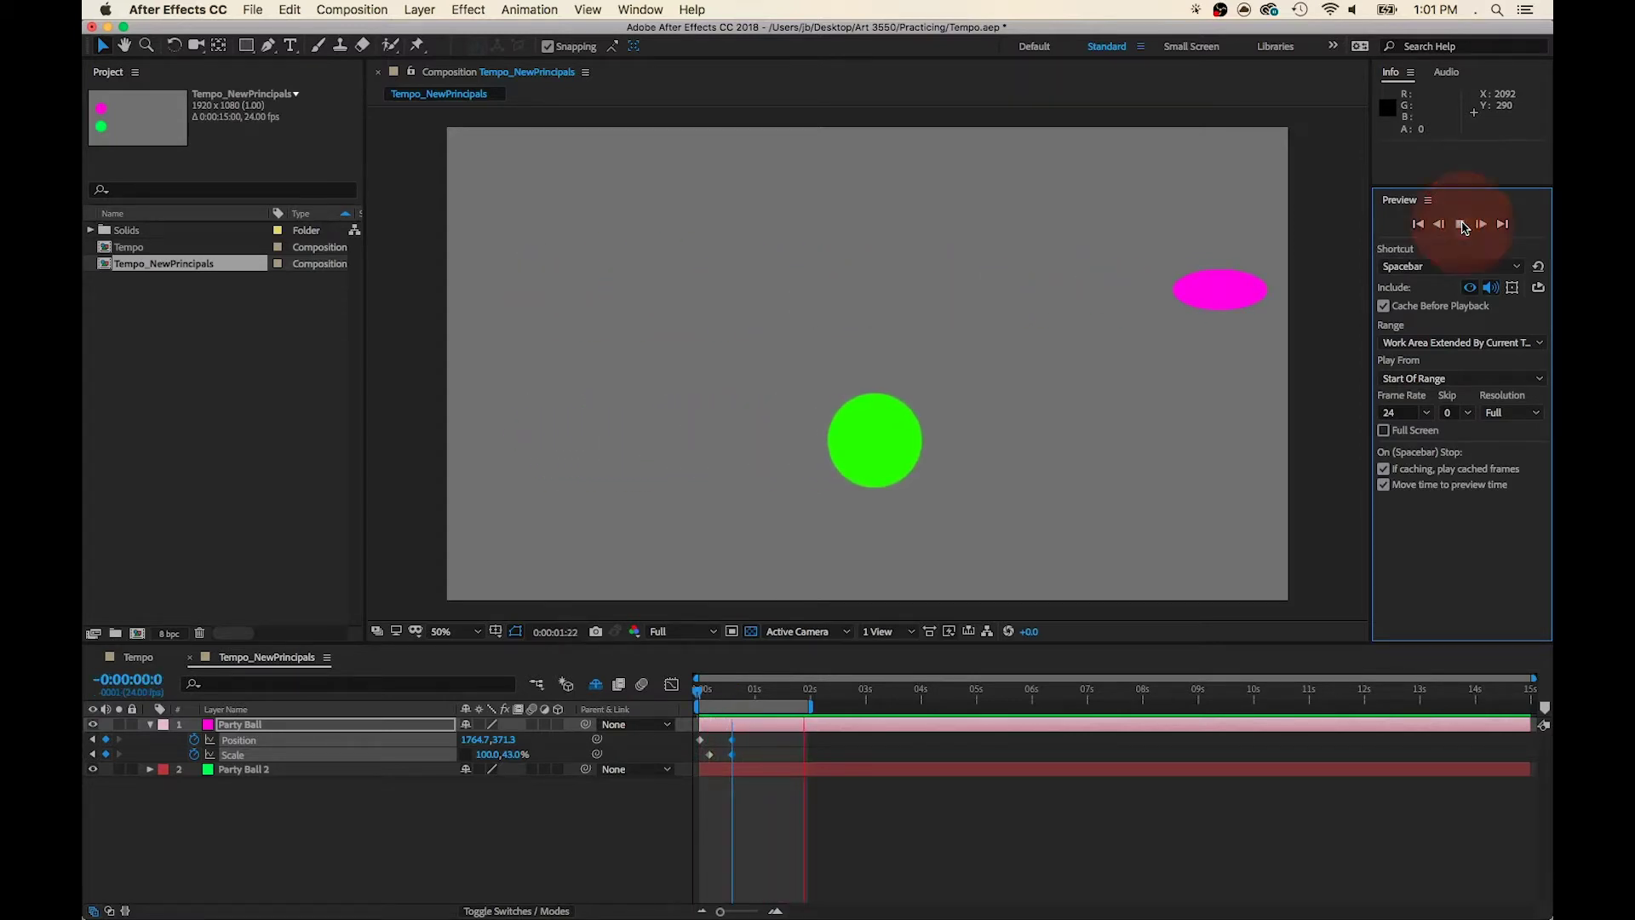
# Zoom the timeline in, move the end keyframes to about frame 11, and replay to check timing.
pyautogui.click(775, 912)
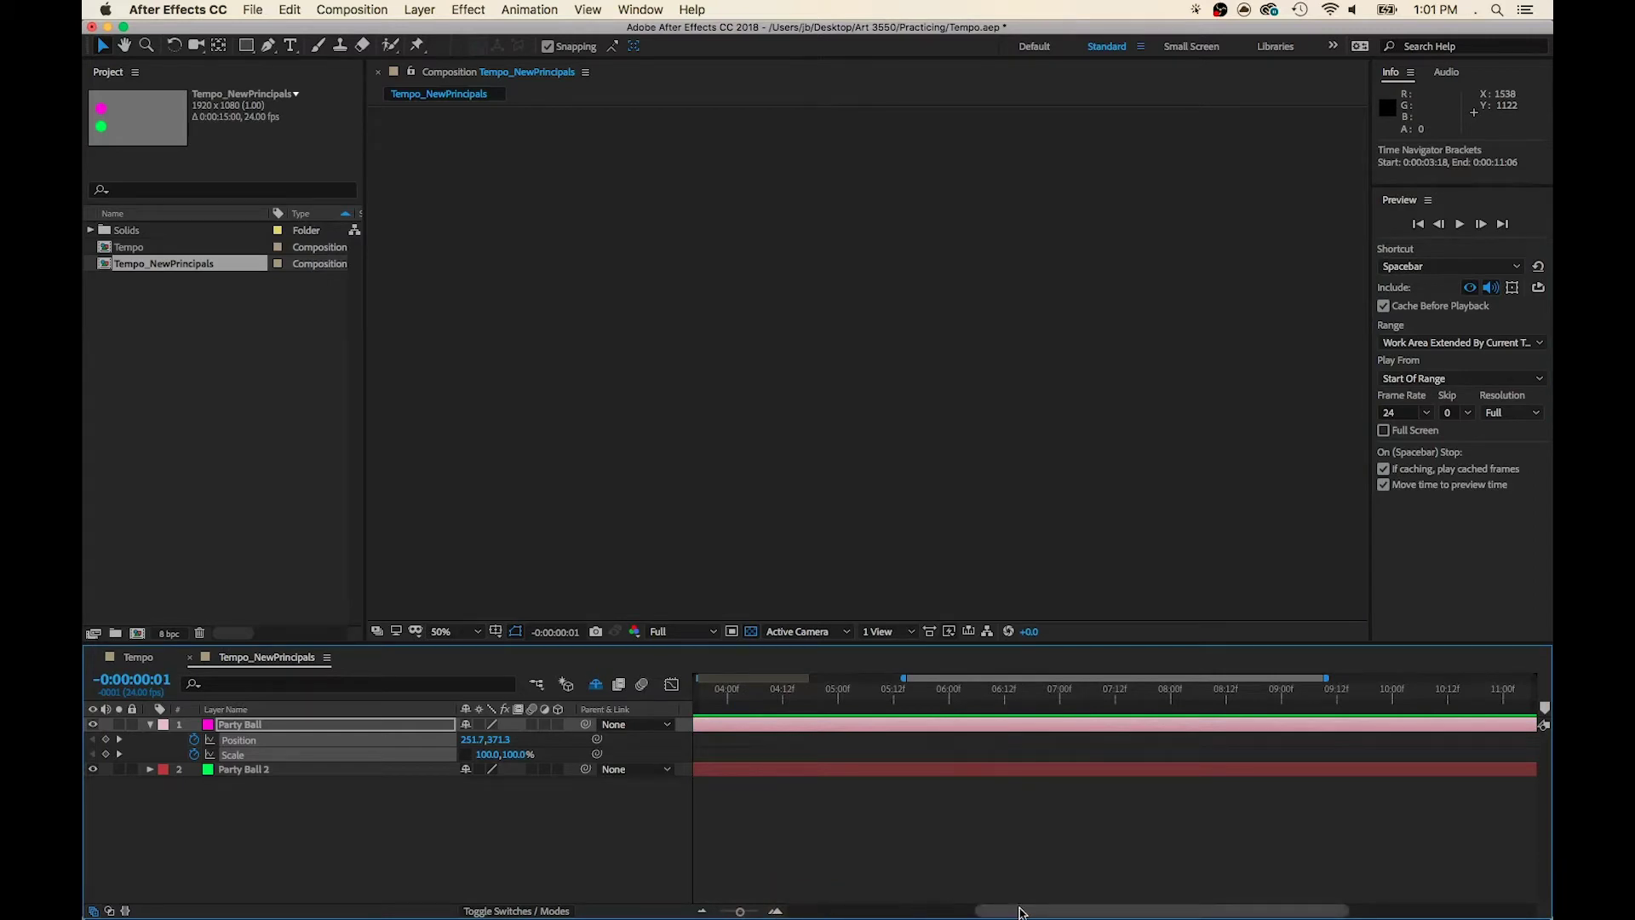
pyautogui.moveTo(992, 909); pyautogui.dragTo(809, 909)
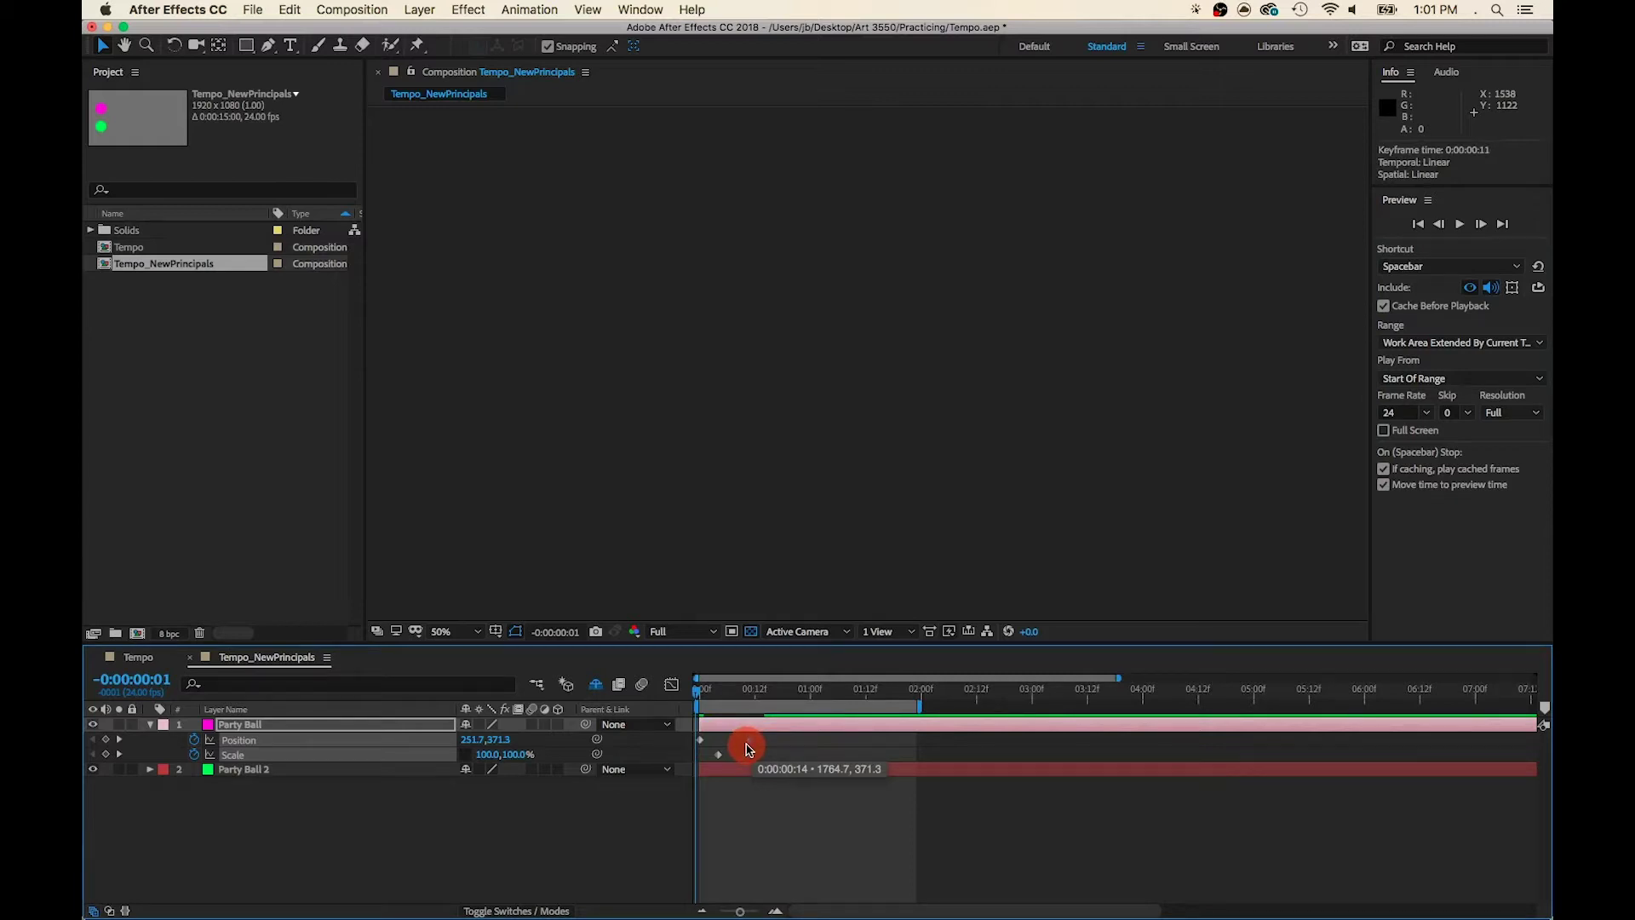
pyautogui.moveTo(750, 748); pyautogui.dragTo(757, 754)
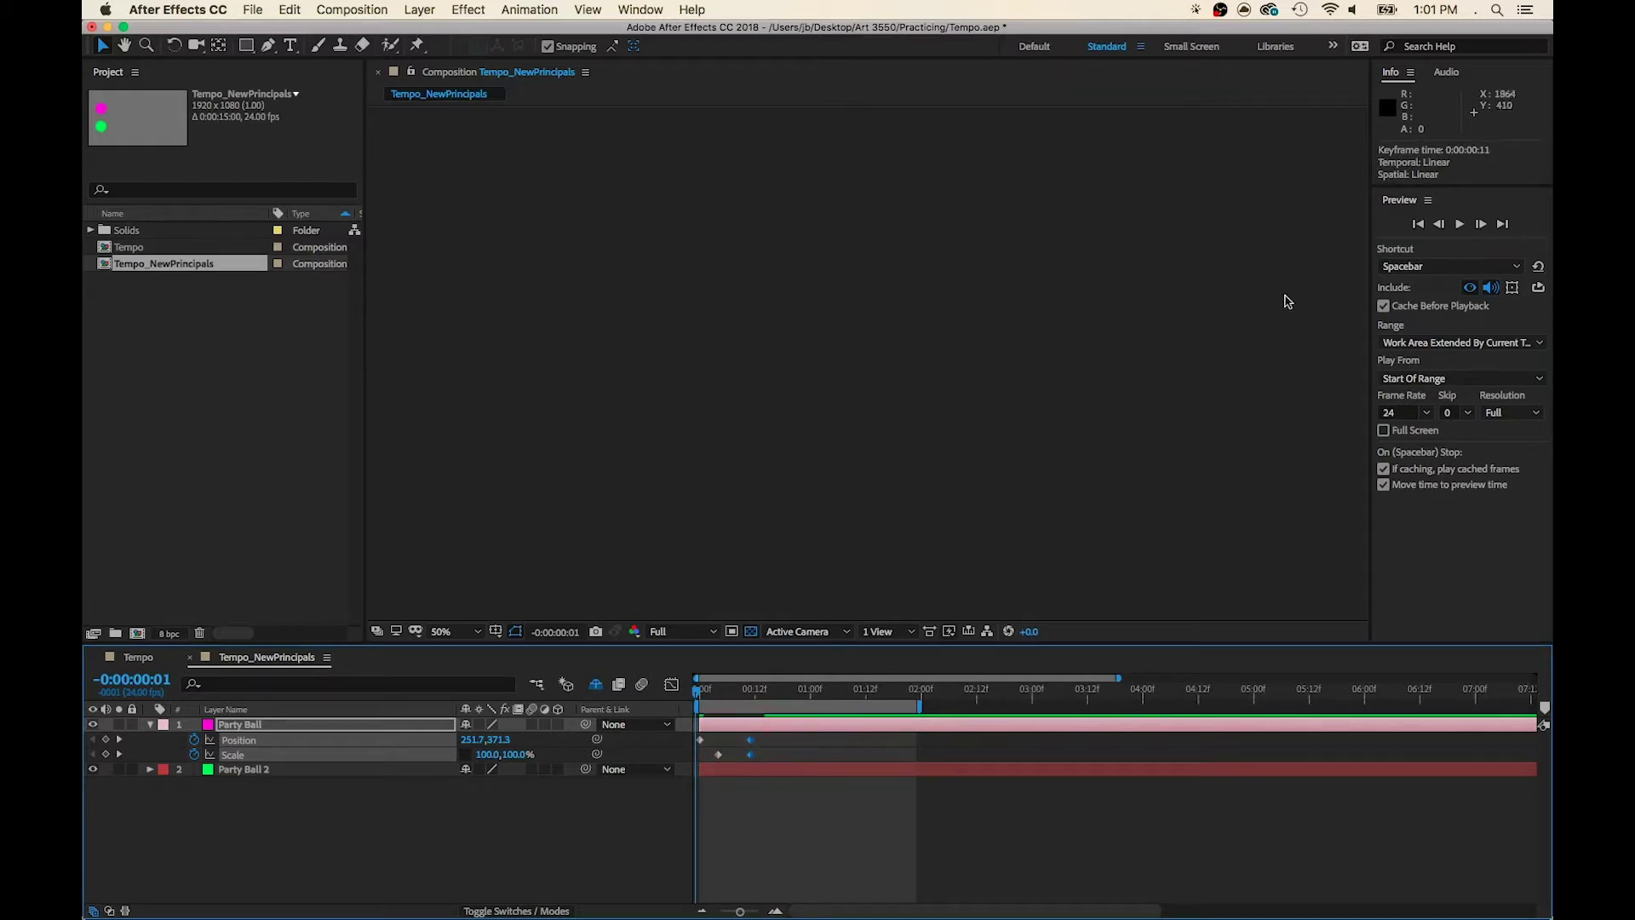
pyautogui.click(1461, 227)
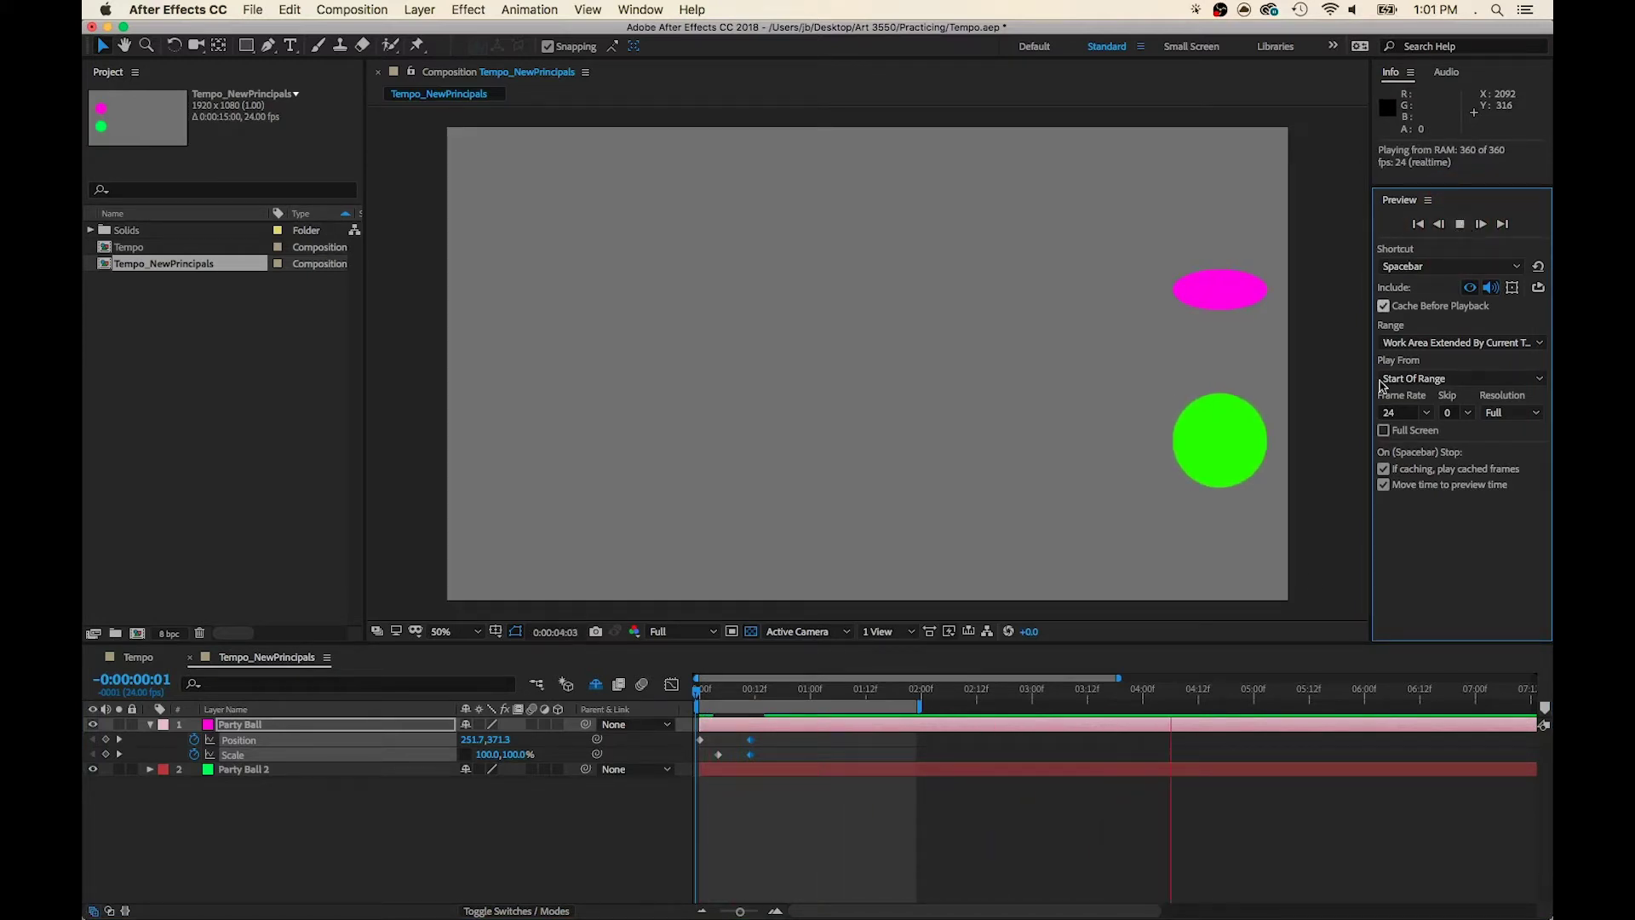
pyautogui.press('space')
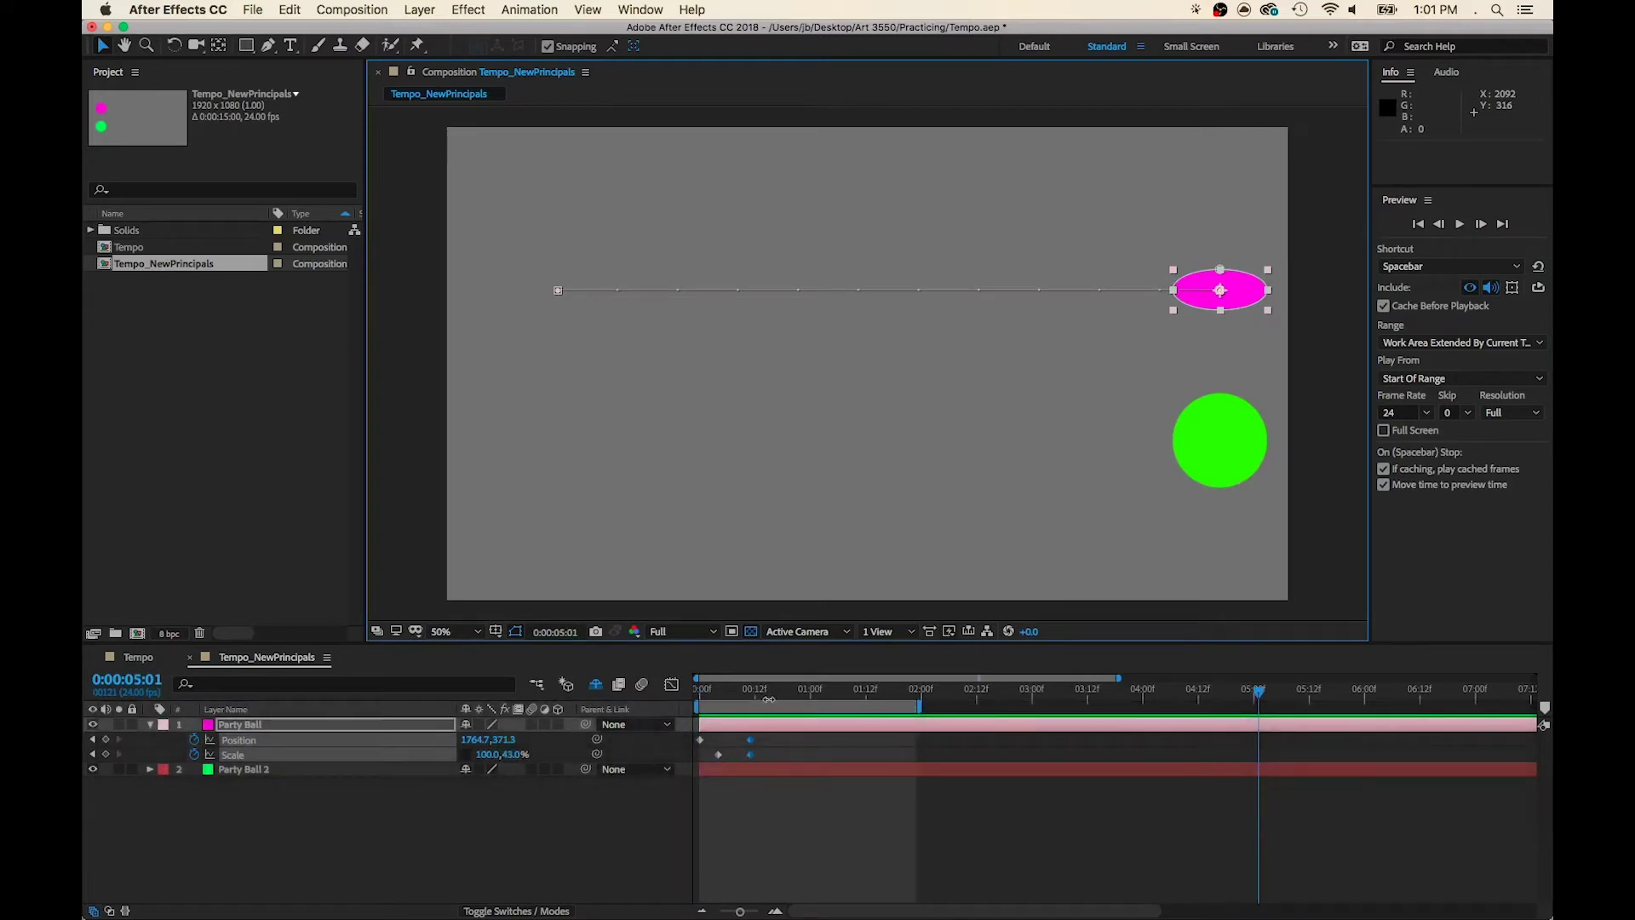
pyautogui.moveTo(748, 692); pyautogui.dragTo(678, 700)
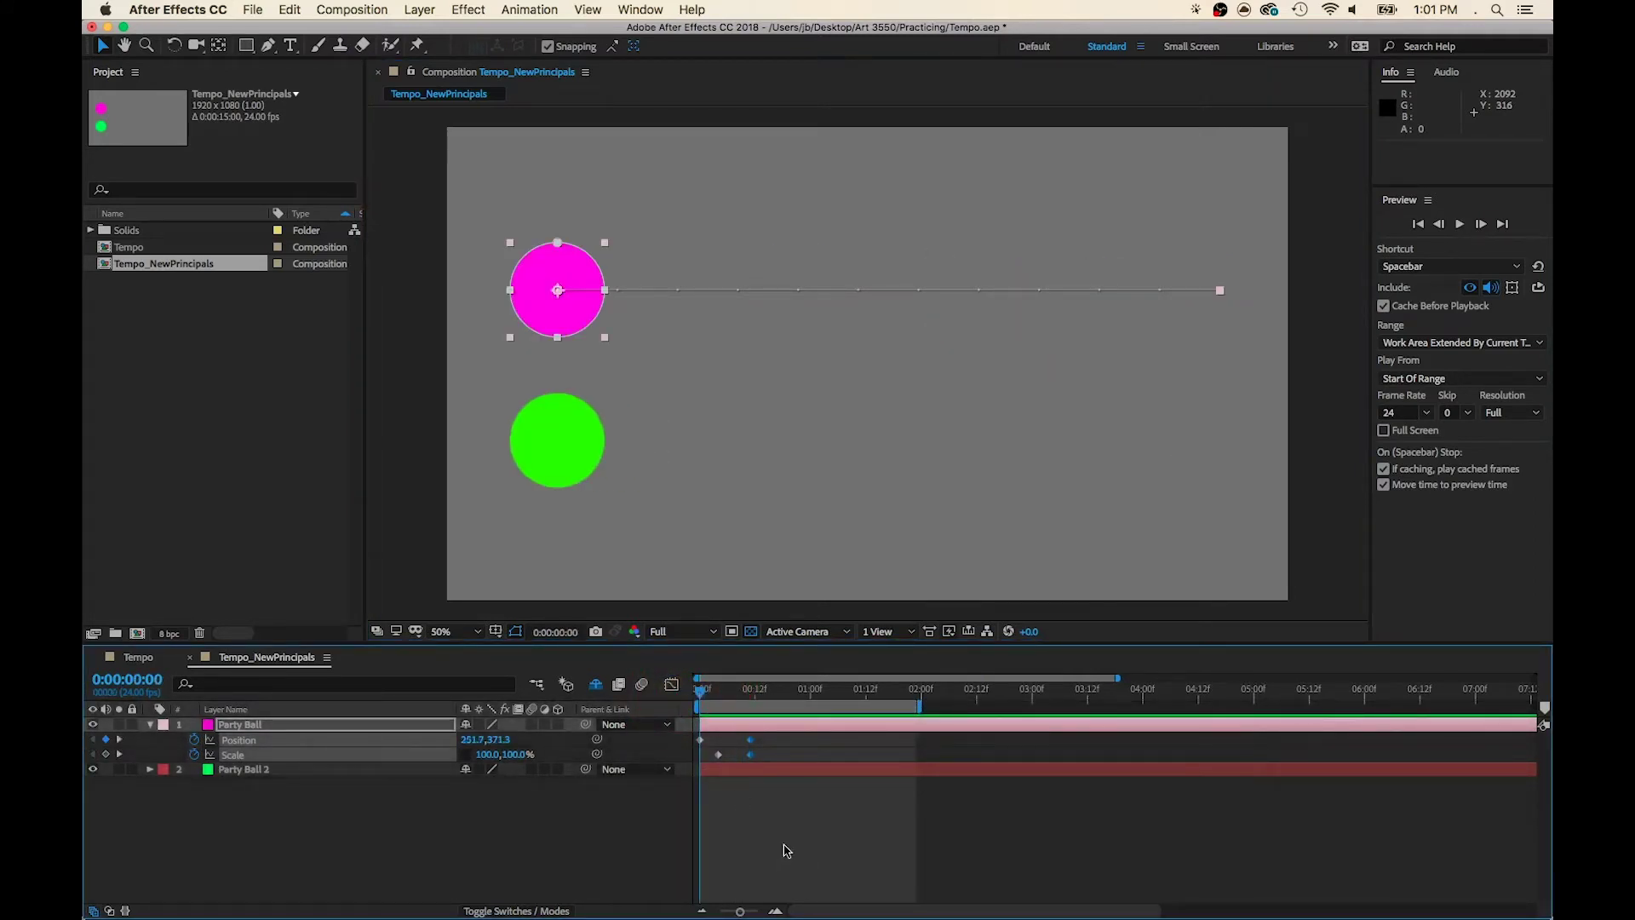
pyautogui.press('space')
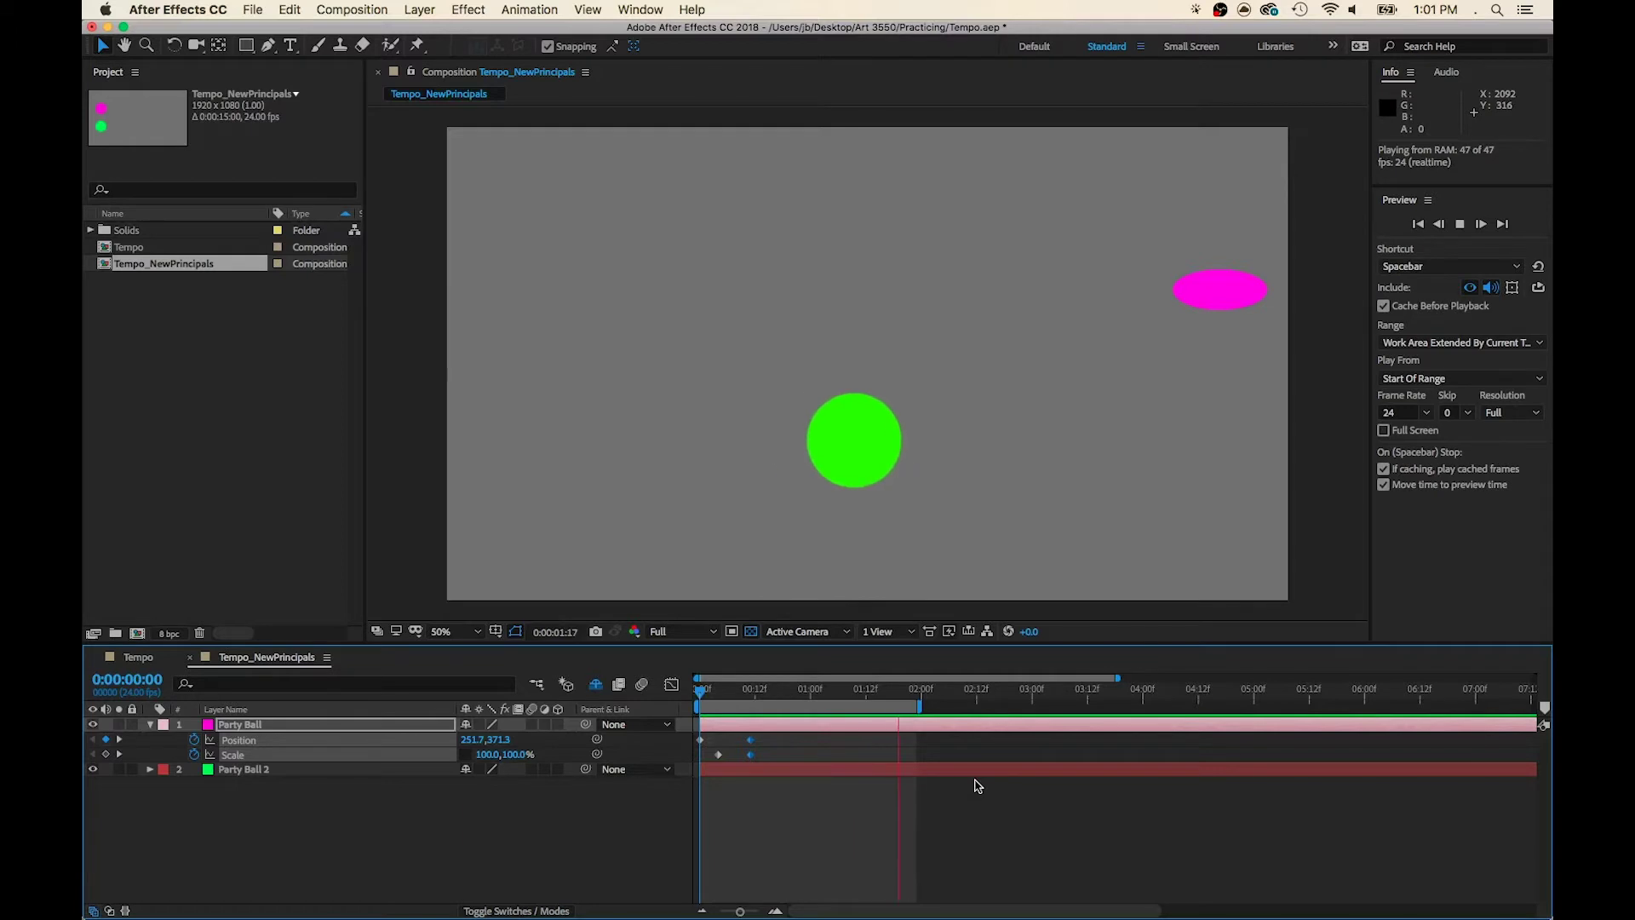
# Pull Party Ball's end keyframes to frame 9 and preview.
pyautogui.press('space')
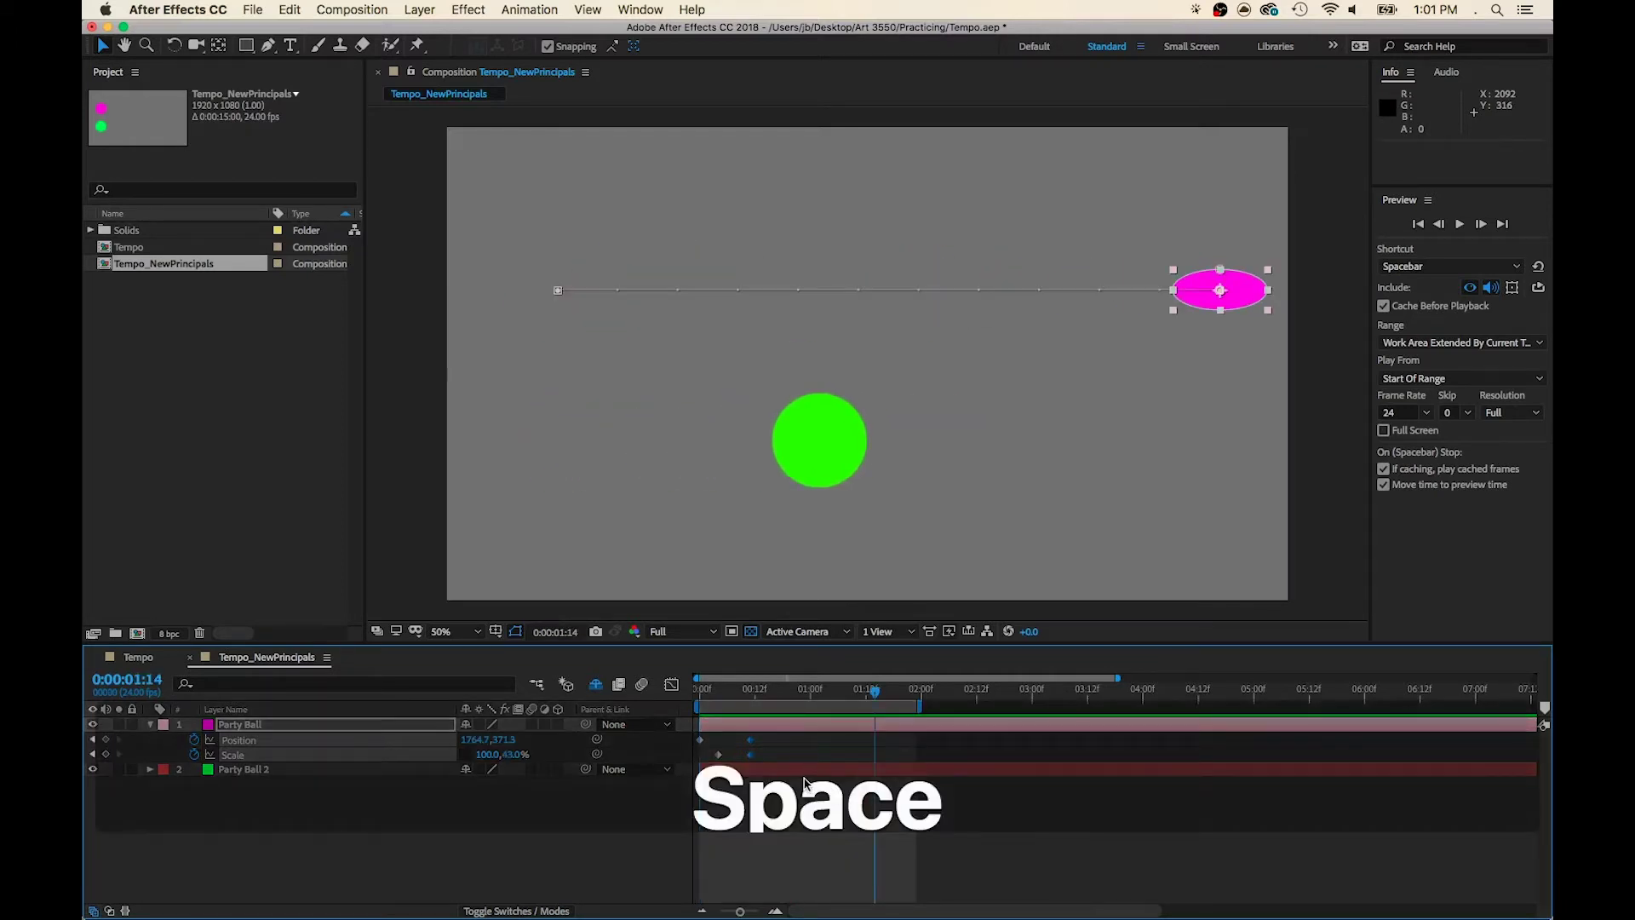
pyautogui.moveTo(751, 745); pyautogui.dragTo(740, 746)
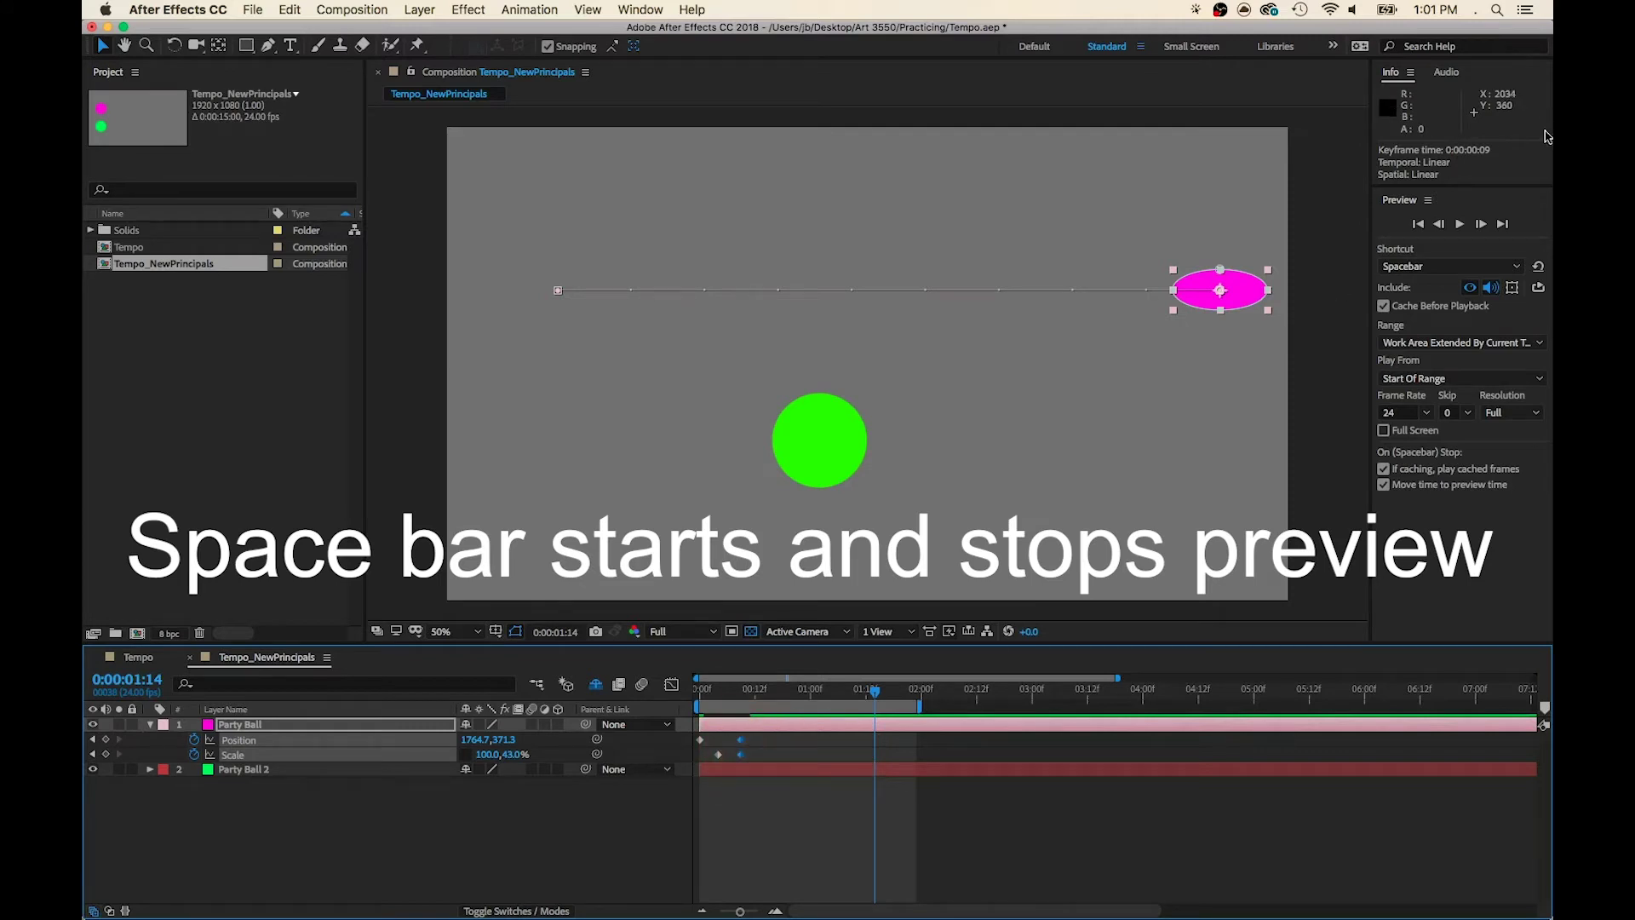
pyautogui.click(1460, 225)
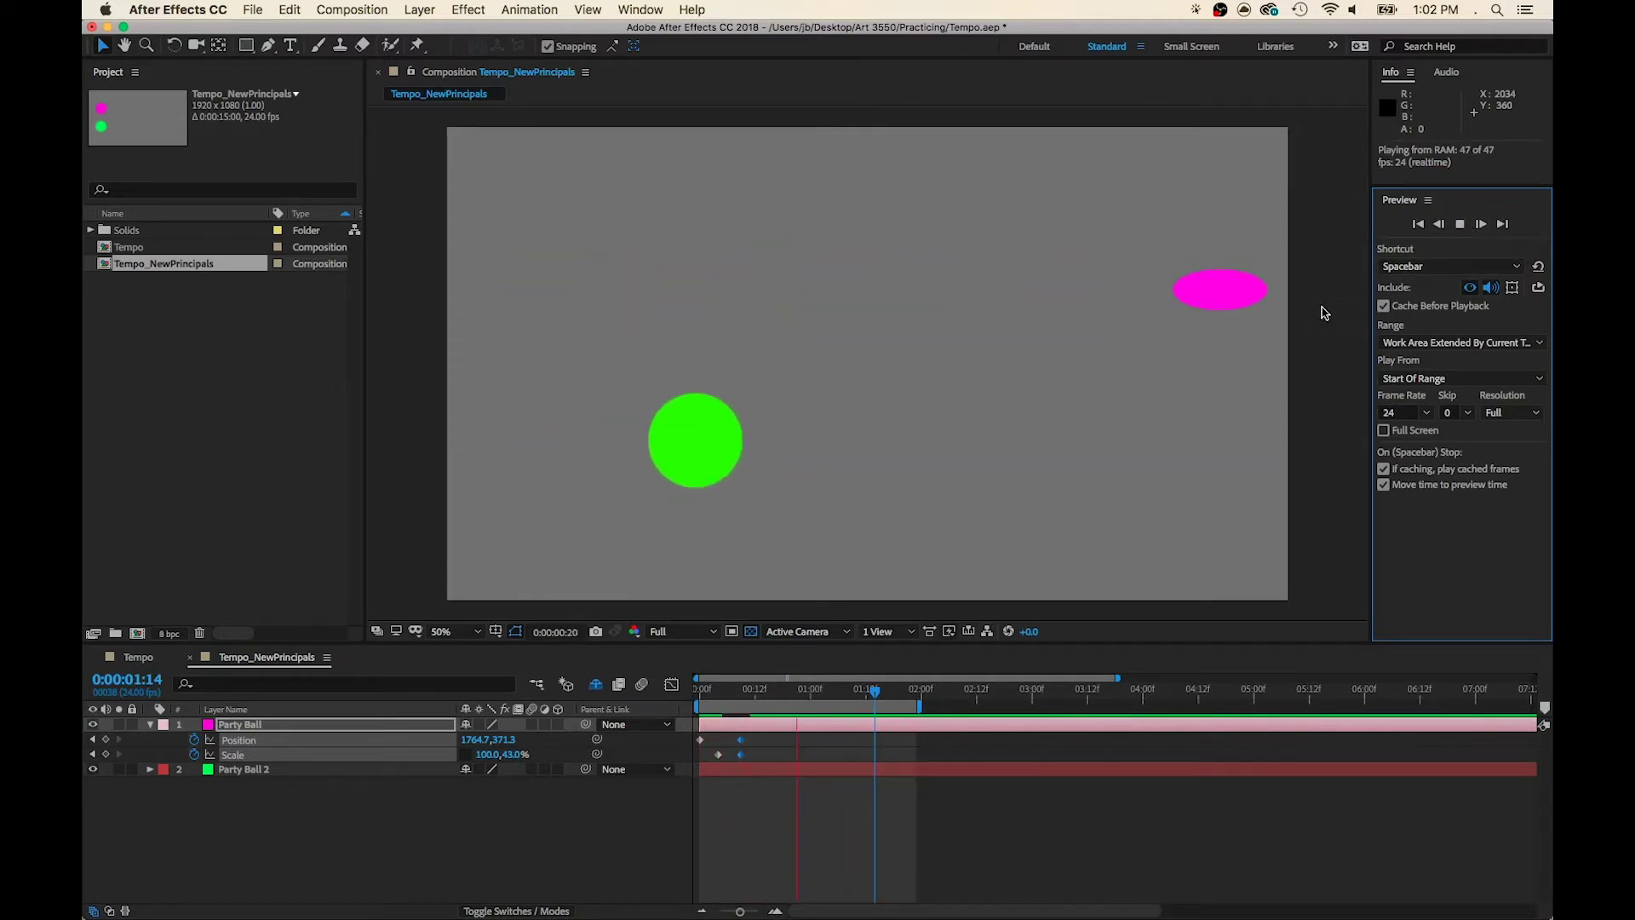
pyautogui.press('space')
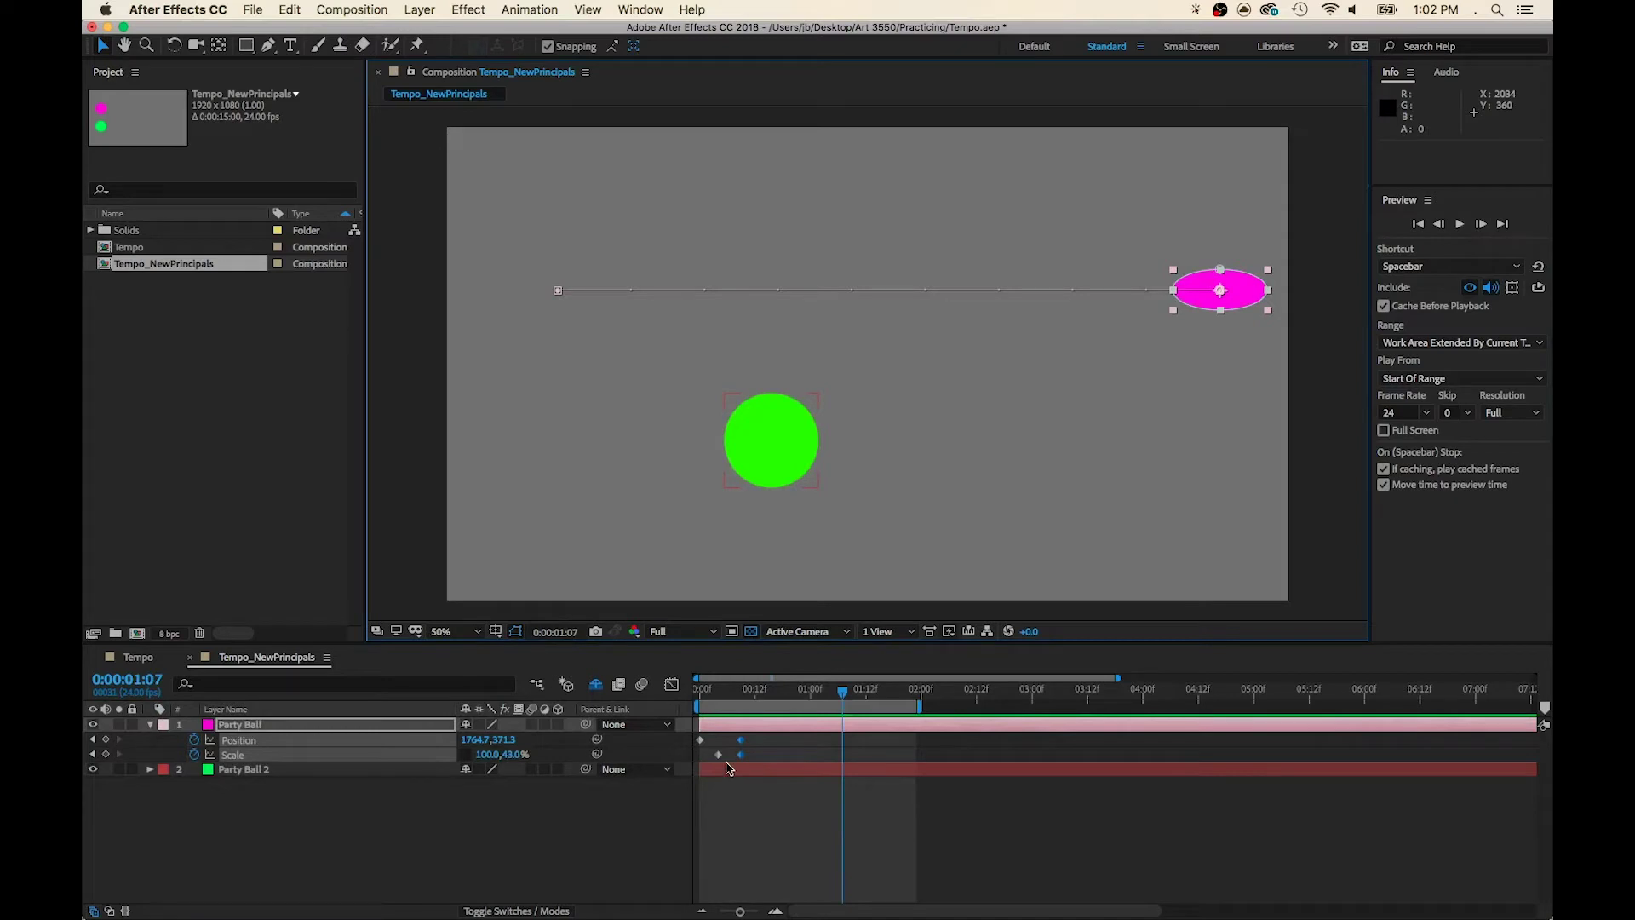
# Move the first Scale keyframe from frame 4 to 0:00:00:00 and review the stretch.
pyautogui.click(775, 756)
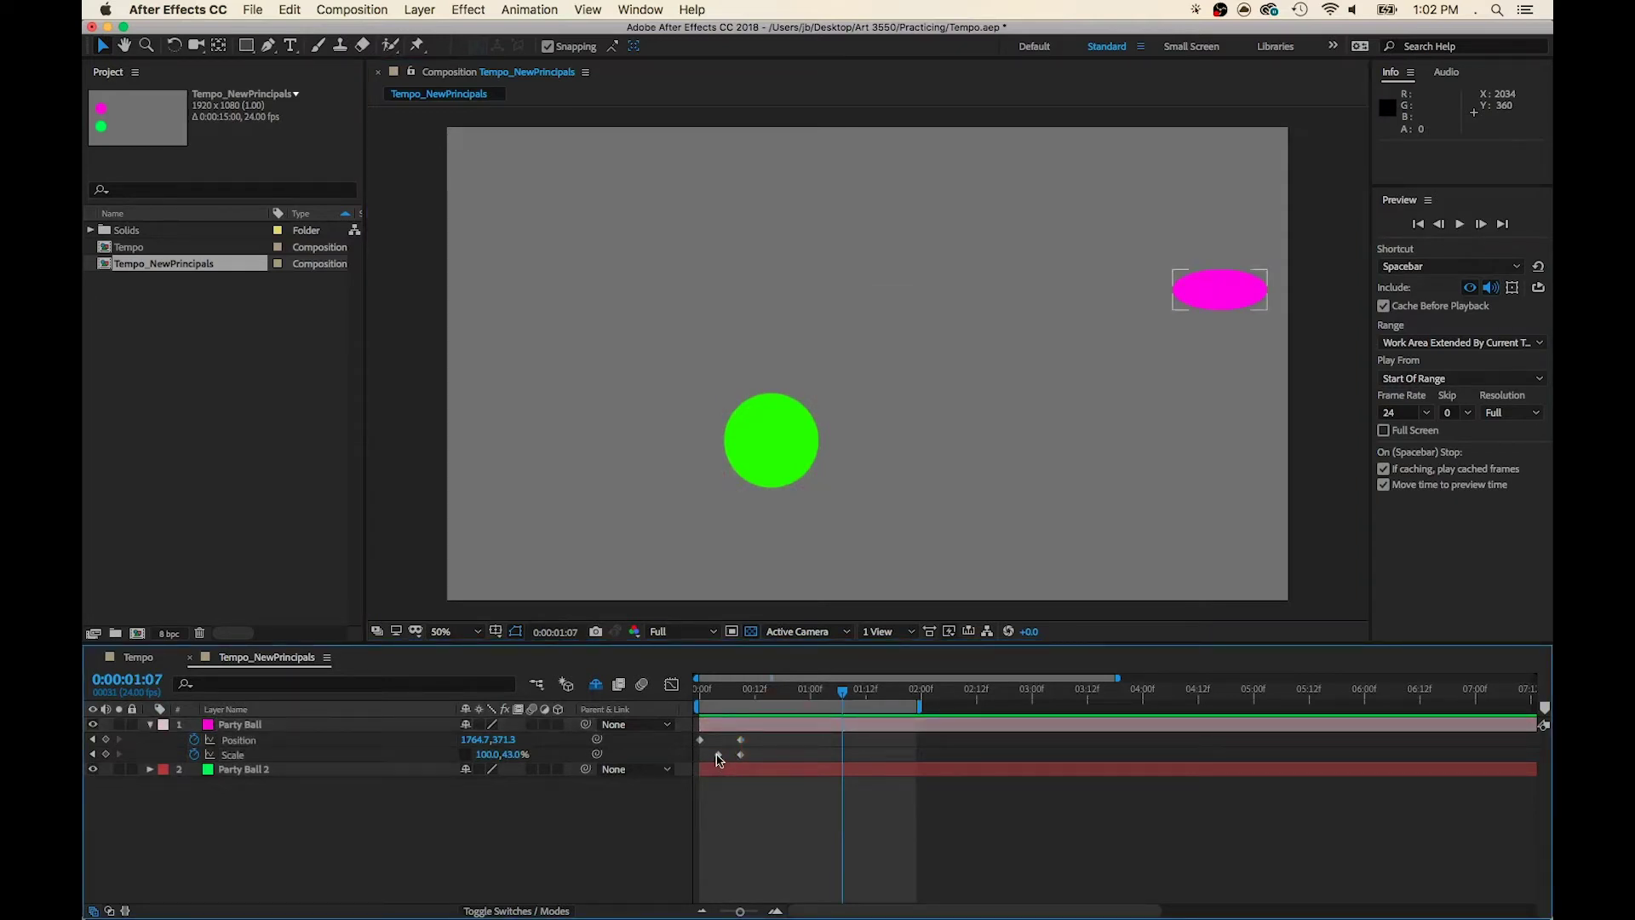
pyautogui.click(718, 756)
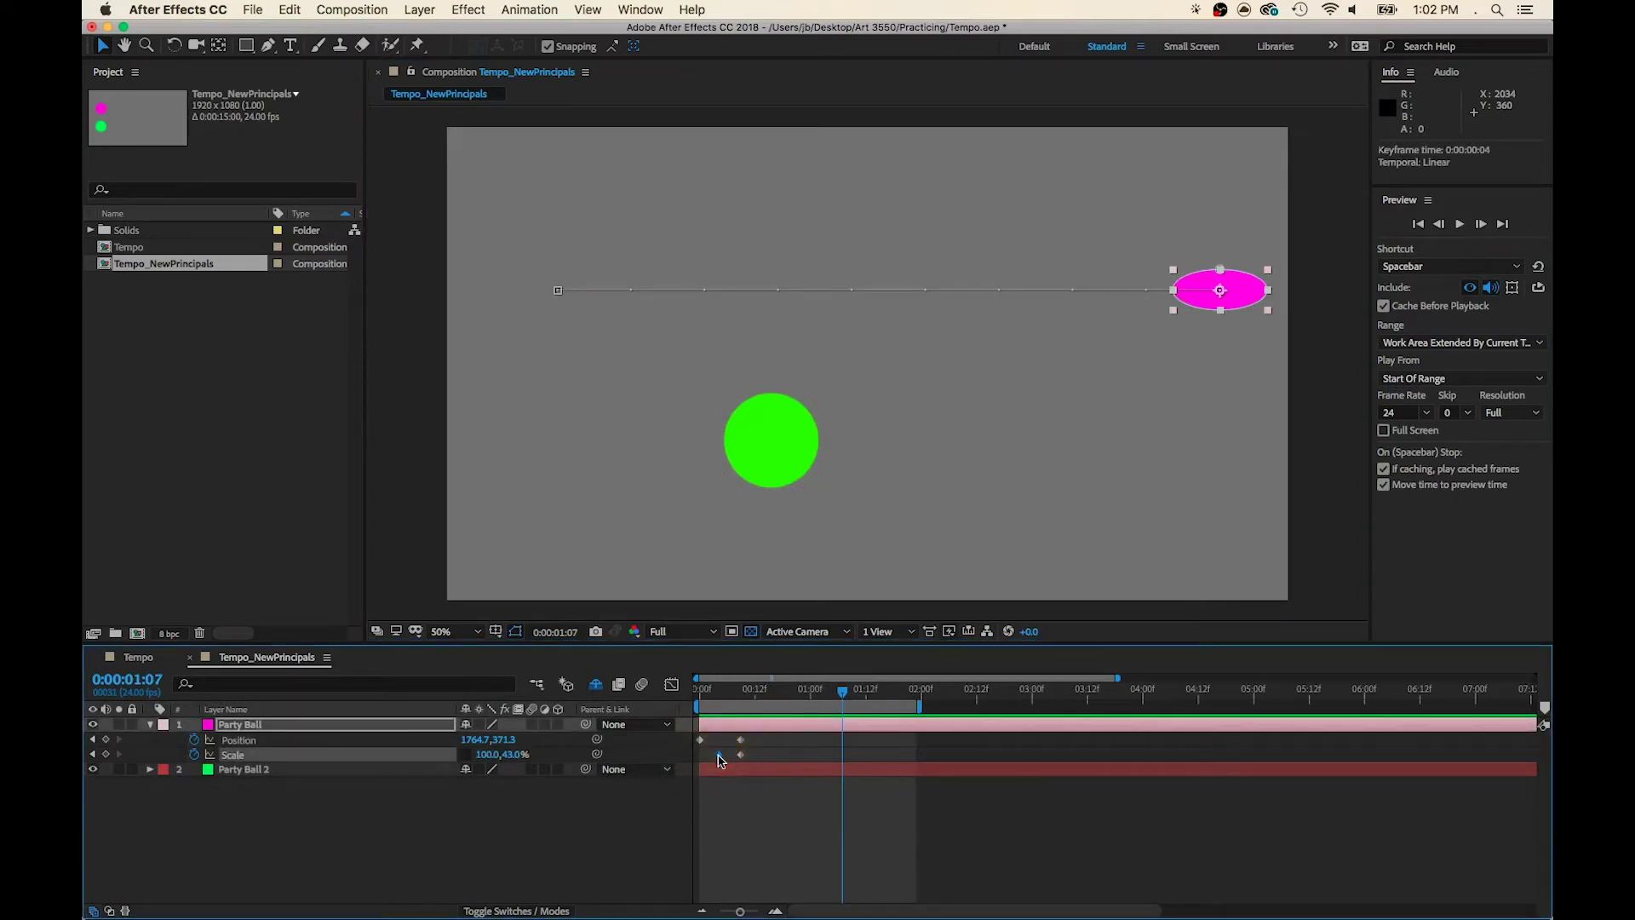
pyautogui.moveTo(705, 760); pyautogui.dragTo(702, 763)
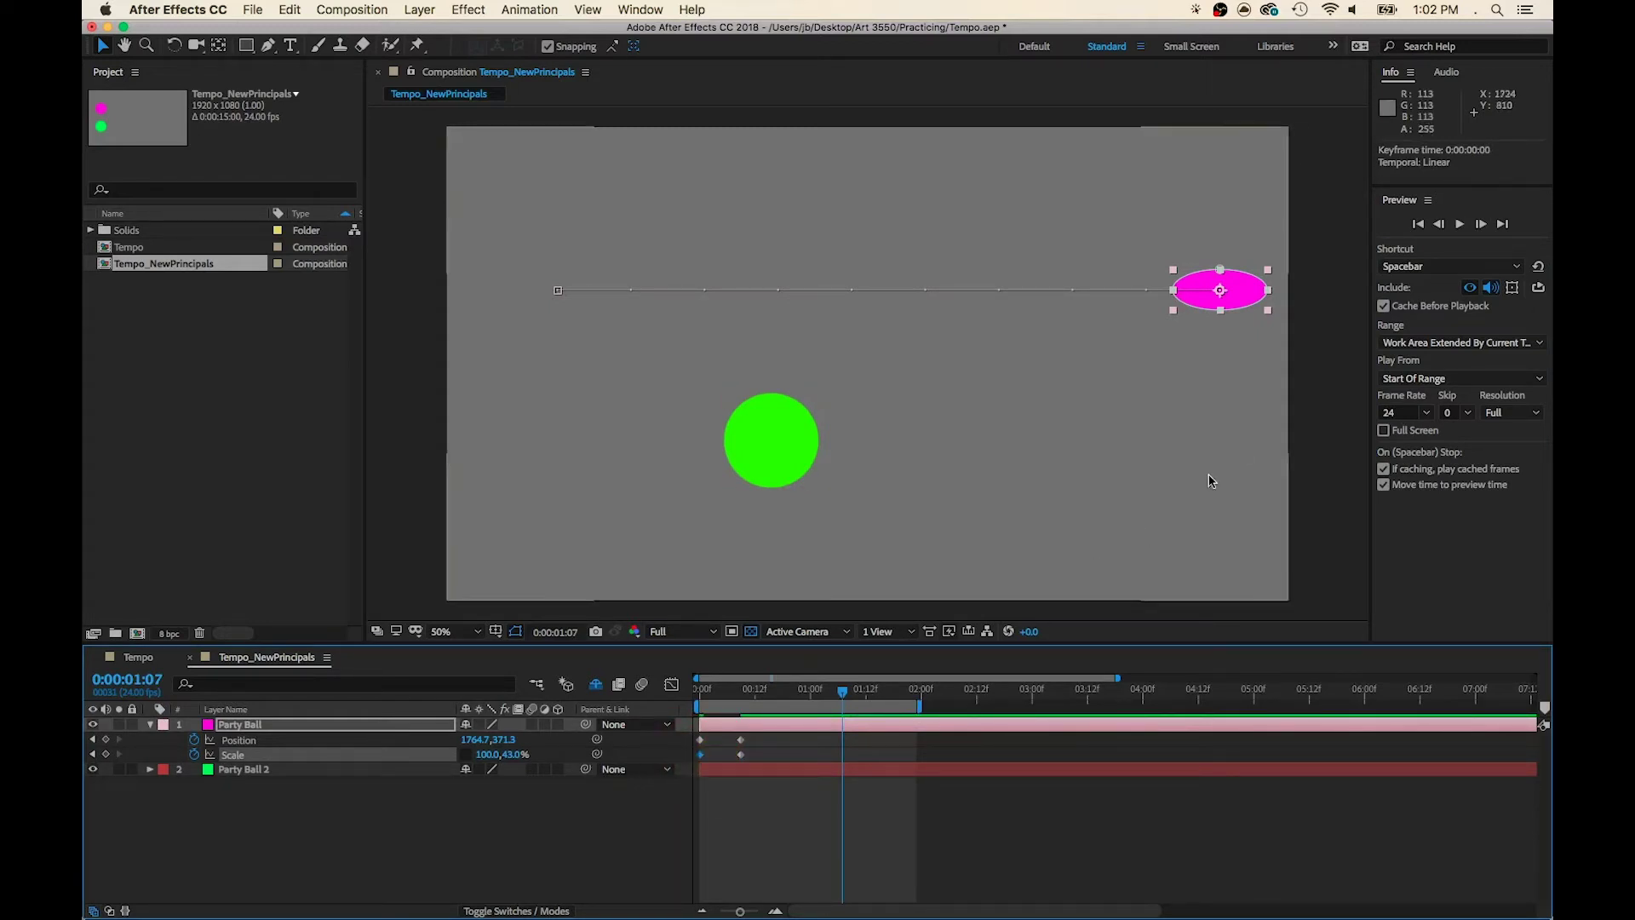
pyautogui.click(1460, 225)
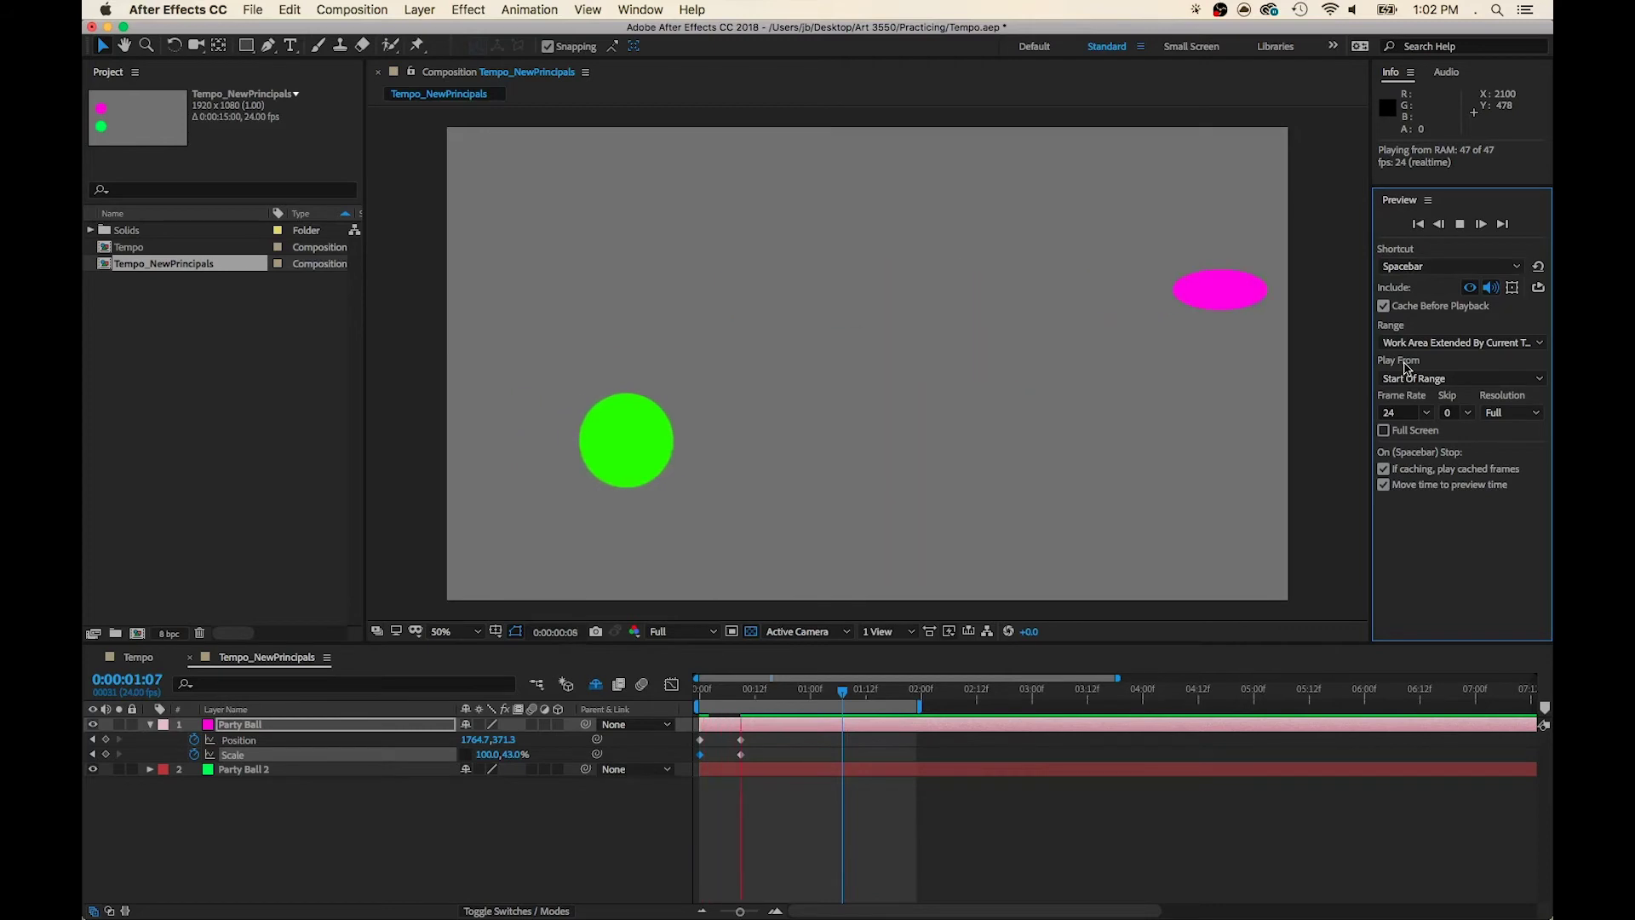
pyautogui.press('space')
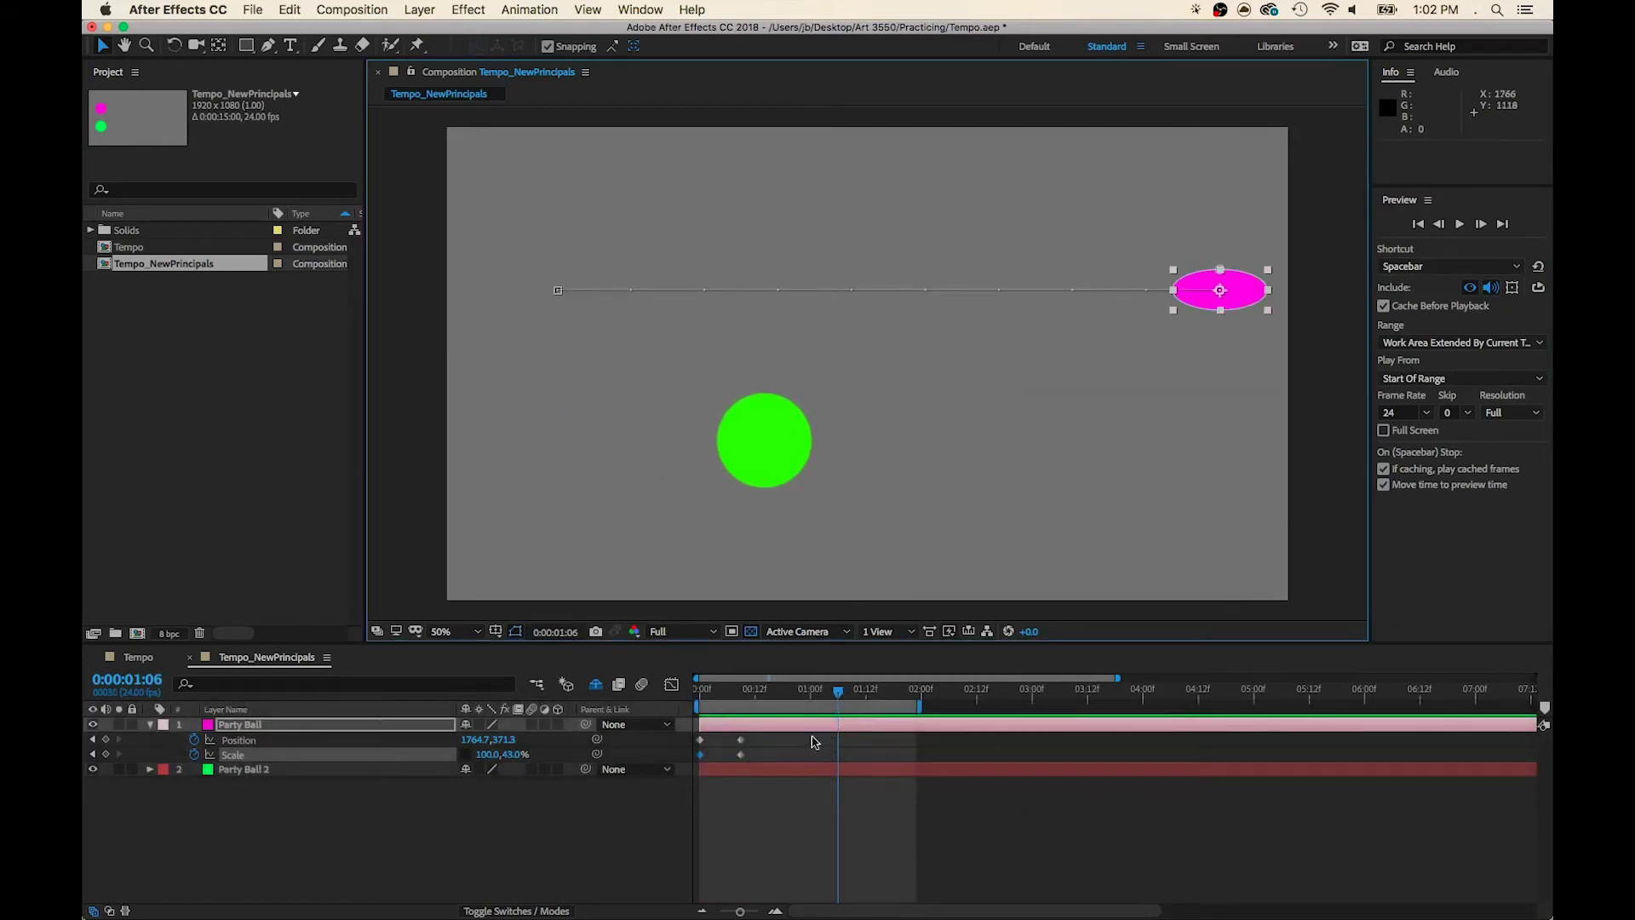
# At frame 9, scrub Party Ball's end Position X to 2047.7, past the right edge.
pyautogui.press('space')
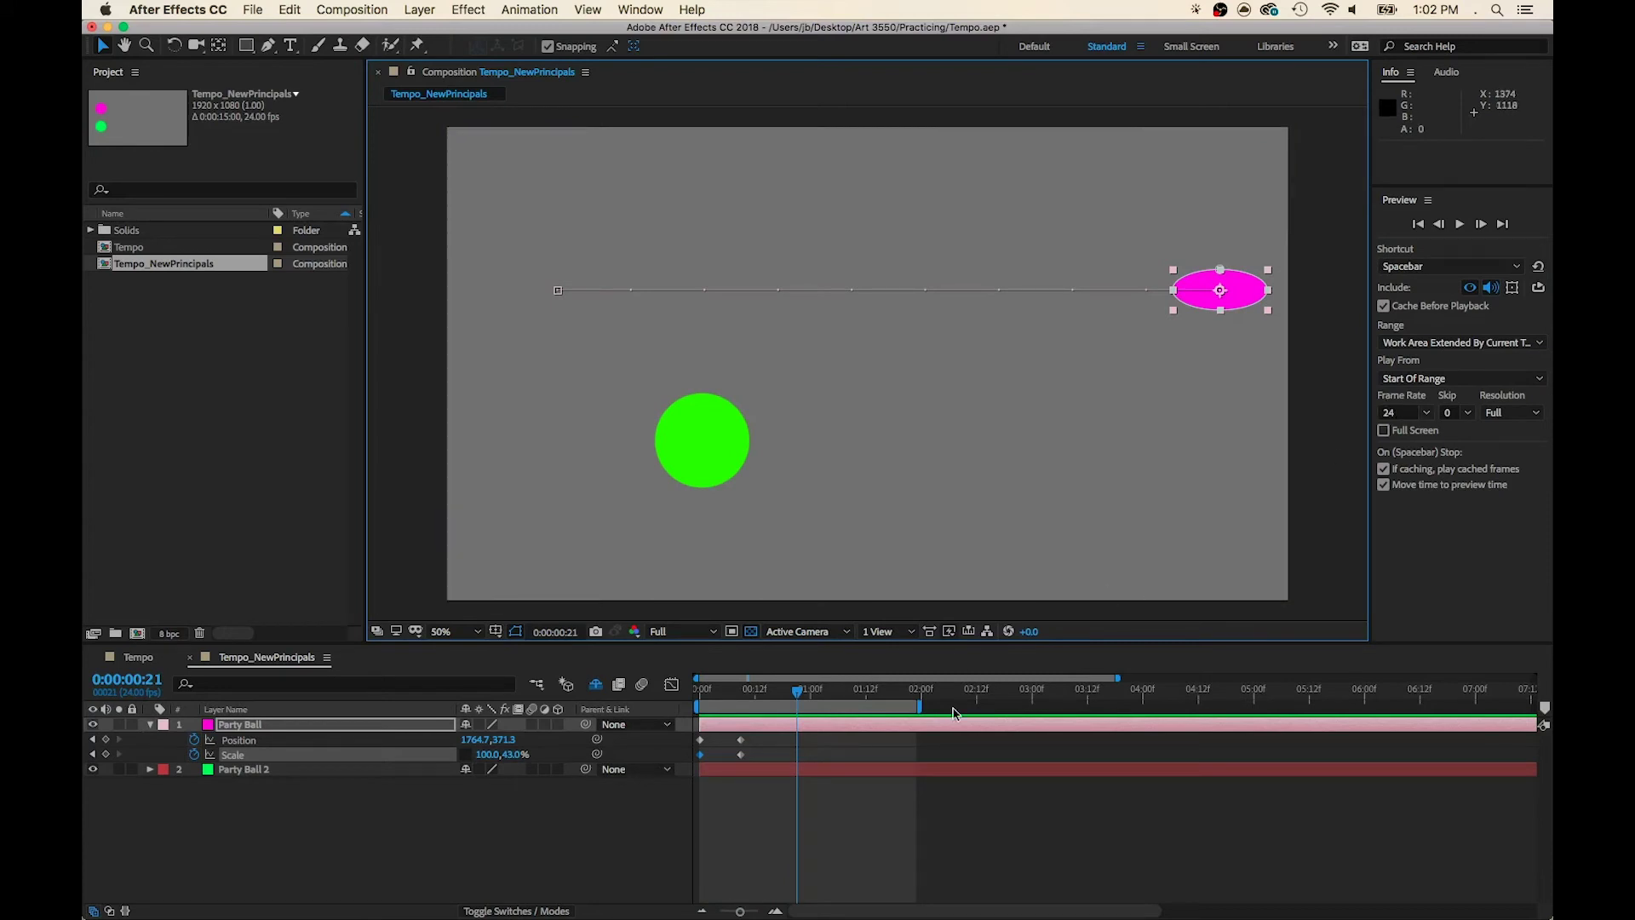
pyautogui.moveTo(798, 694); pyautogui.dragTo(741, 700)
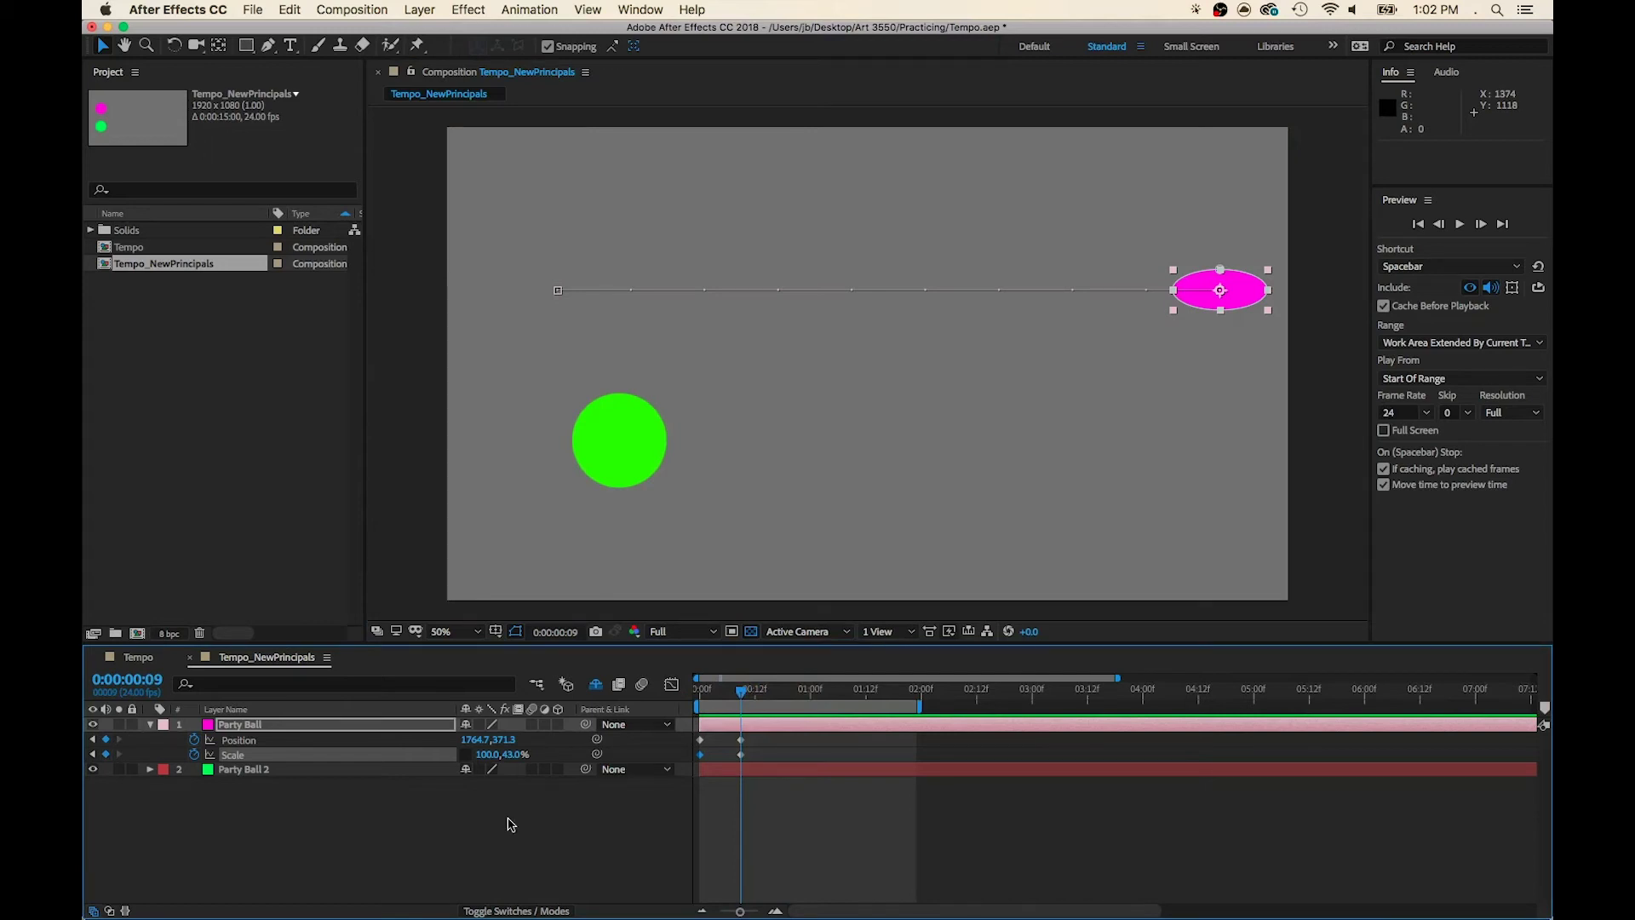
pyautogui.click(741, 740)
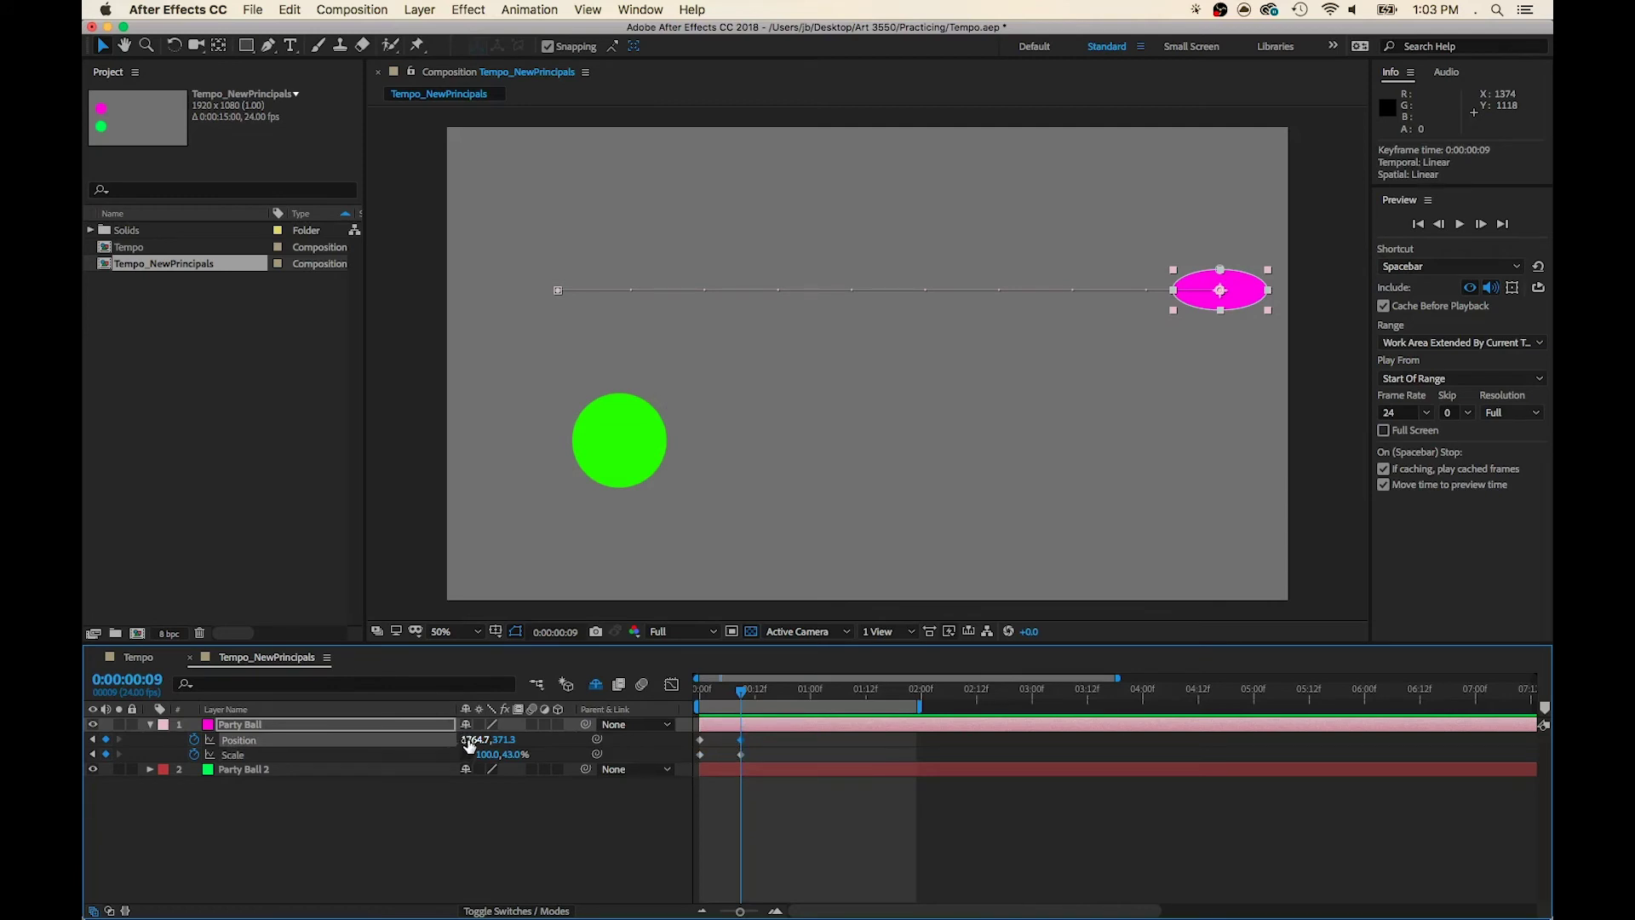
pyautogui.moveTo(470, 746); pyautogui.dragTo(708, 732)
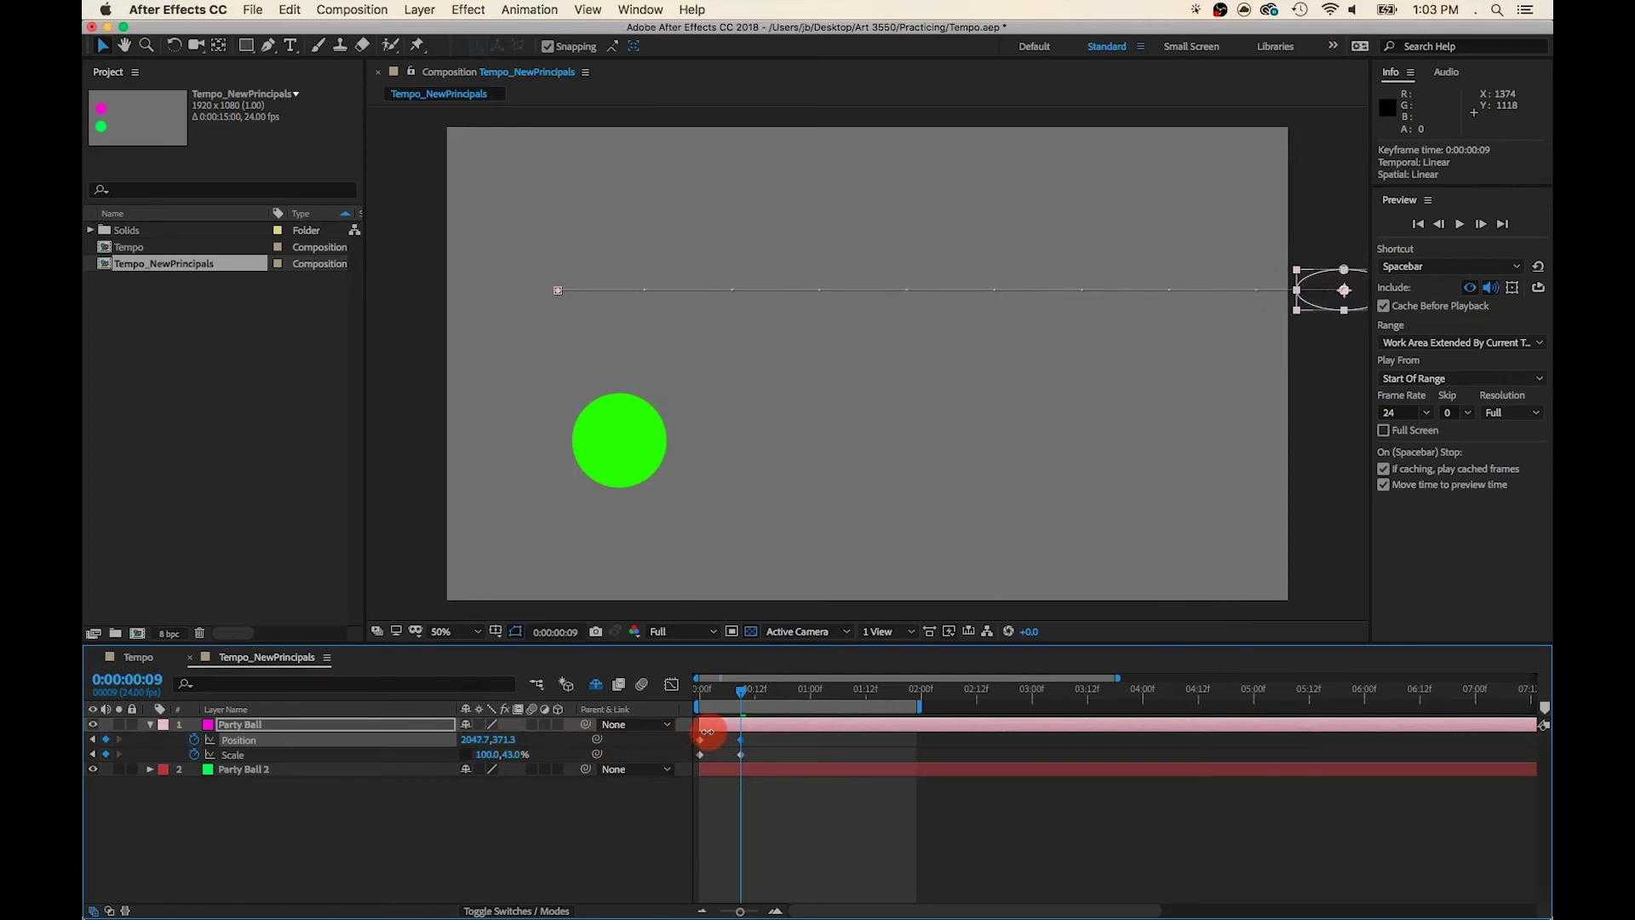
pyautogui.click(757, 744)
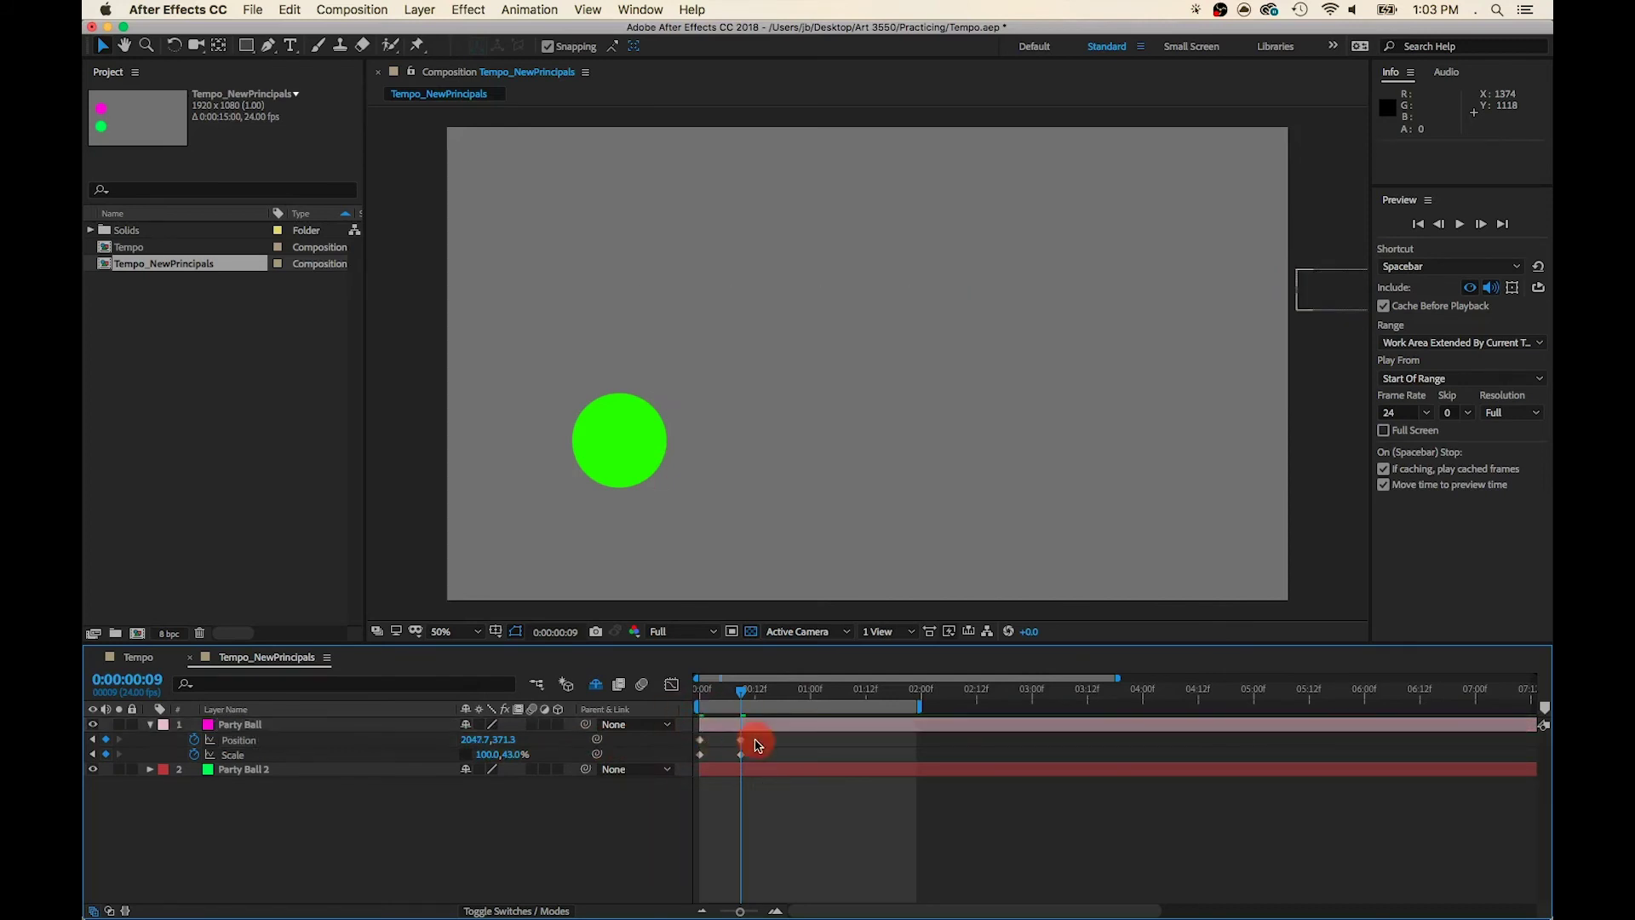
pyautogui.click(740, 755)
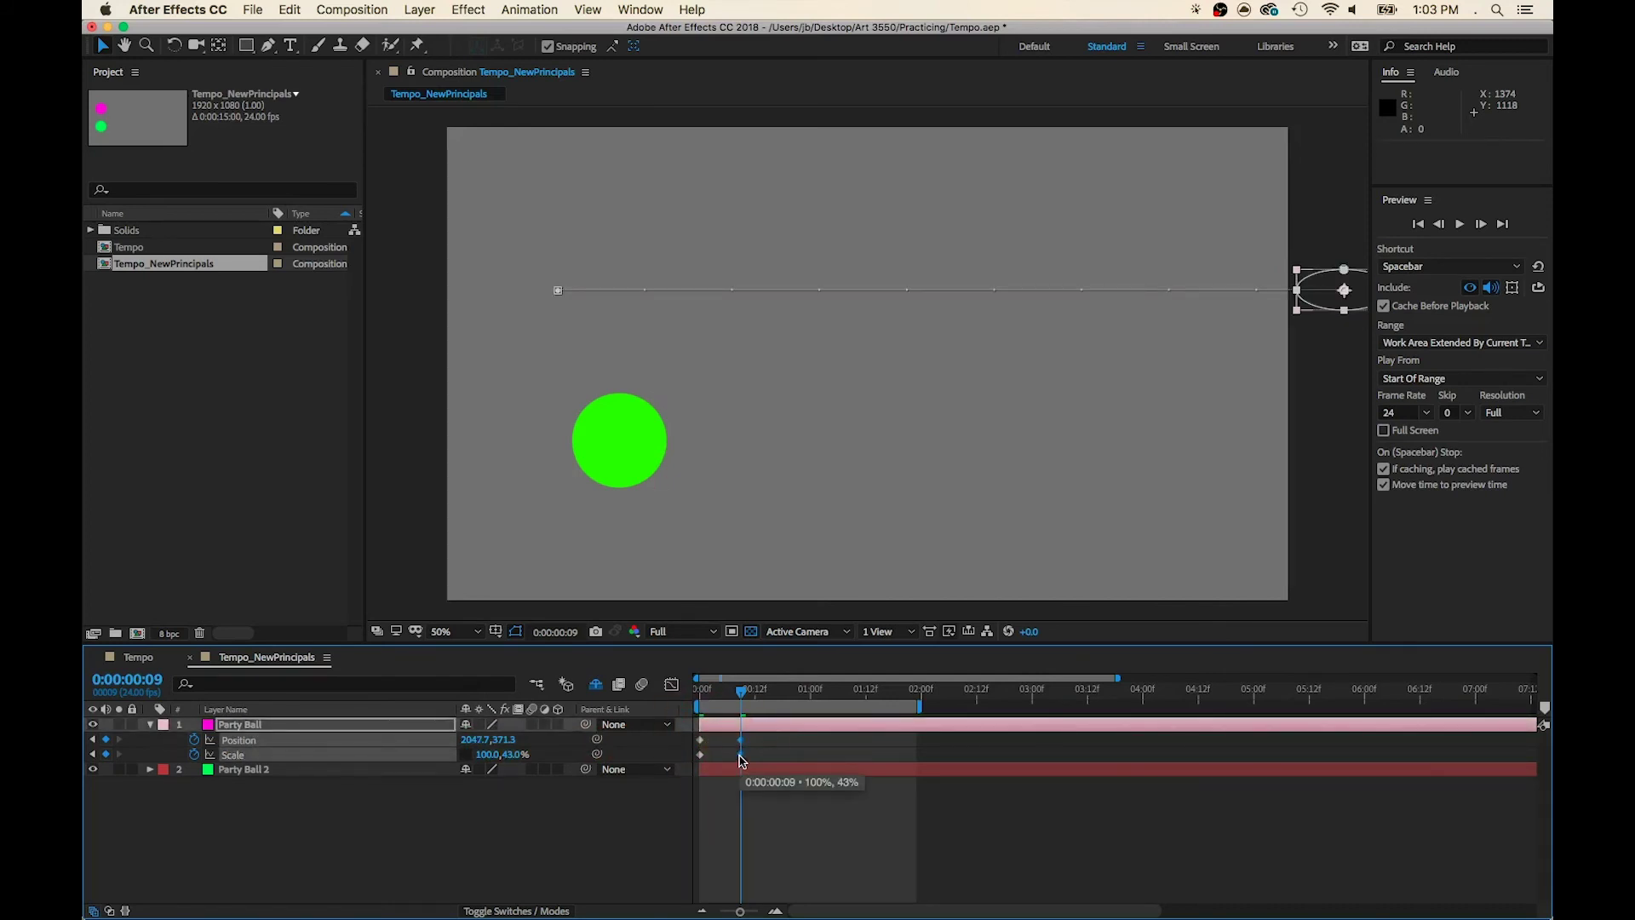
# Move Party Ball's end Position and Scale keyframes to about 0:00:00:12, then preview the slower exit.
pyautogui.moveTo(741, 761); pyautogui.dragTo(759, 760)
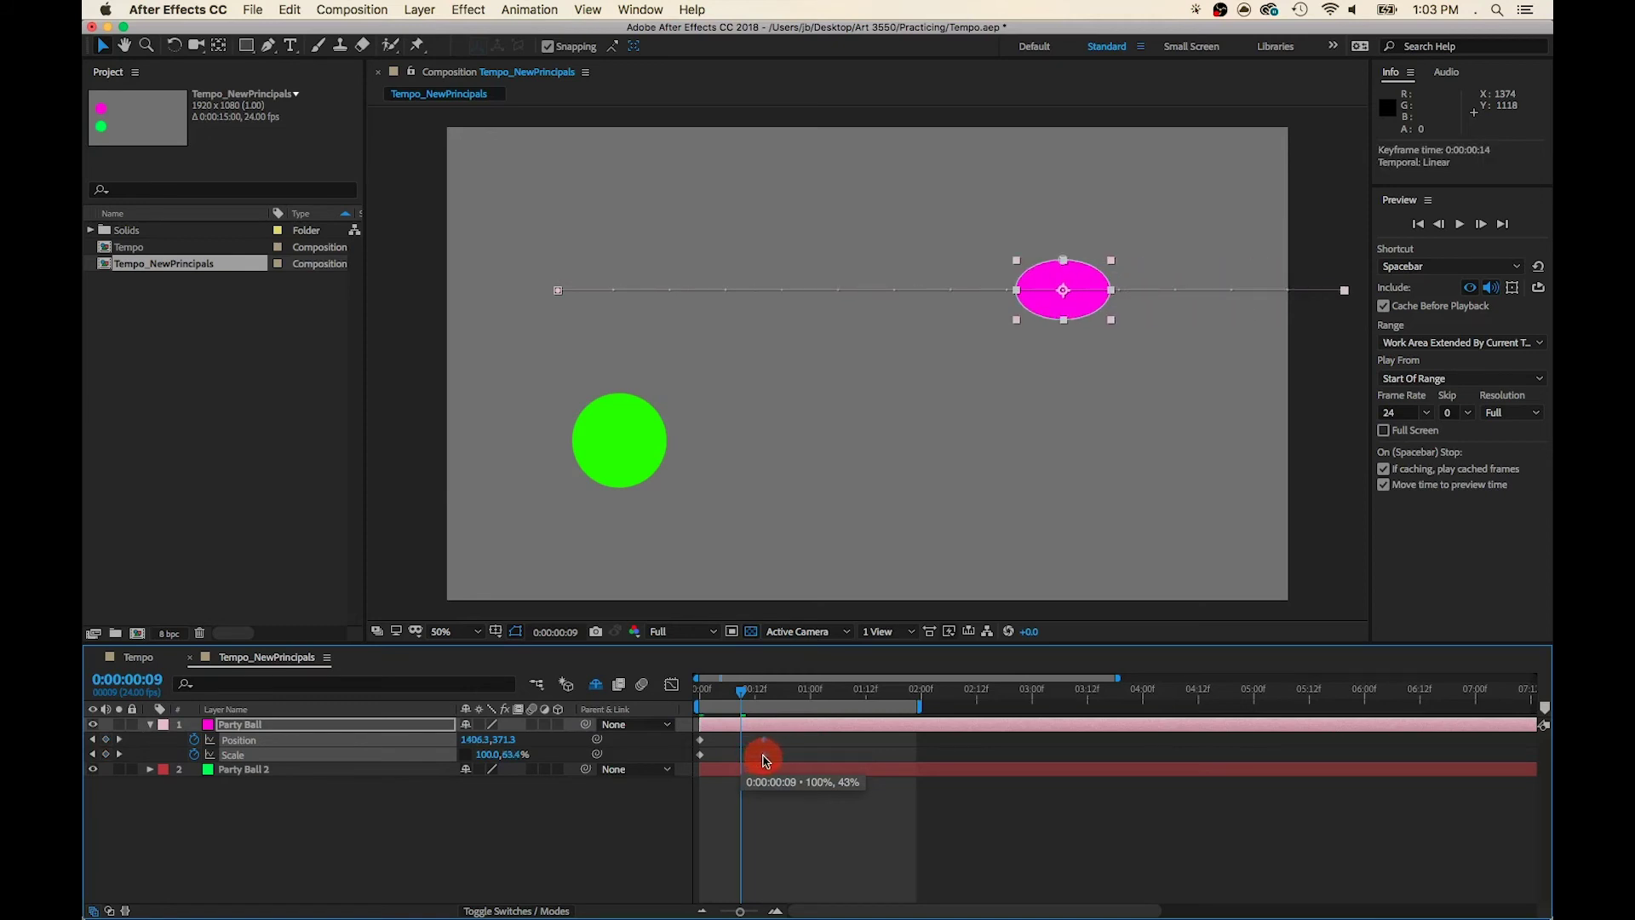
pyautogui.moveTo(764, 760)
pyautogui.mouseDown()
pyautogui.moveTo(784, 761)
pyautogui.moveTo(757, 766)
pyautogui.mouseUp()
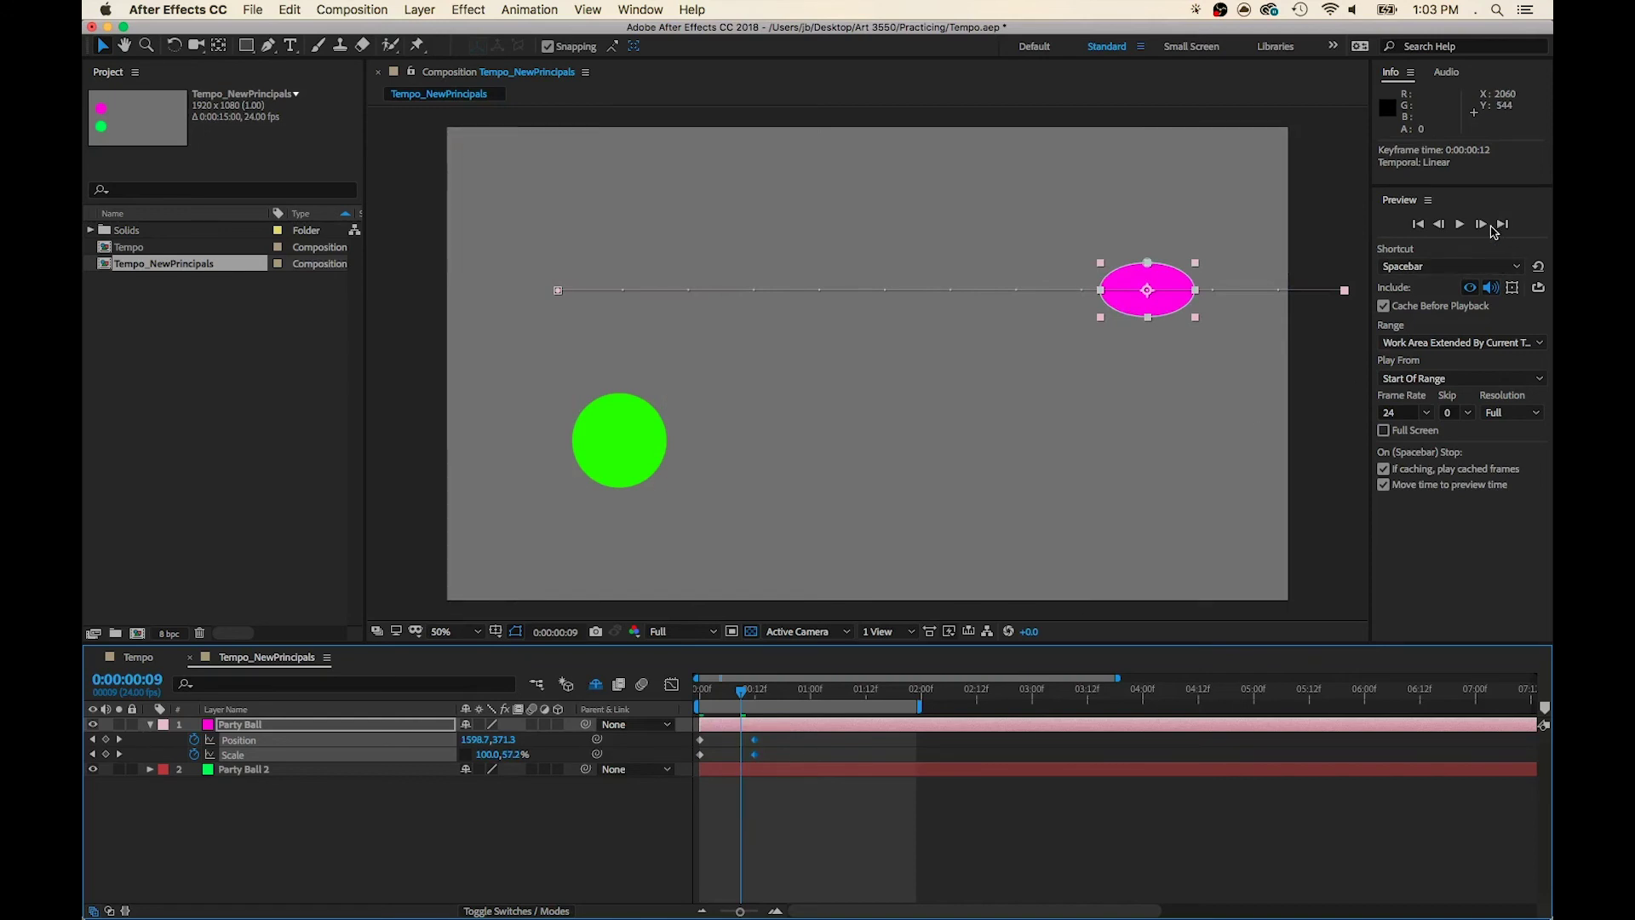
pyautogui.click(1459, 224)
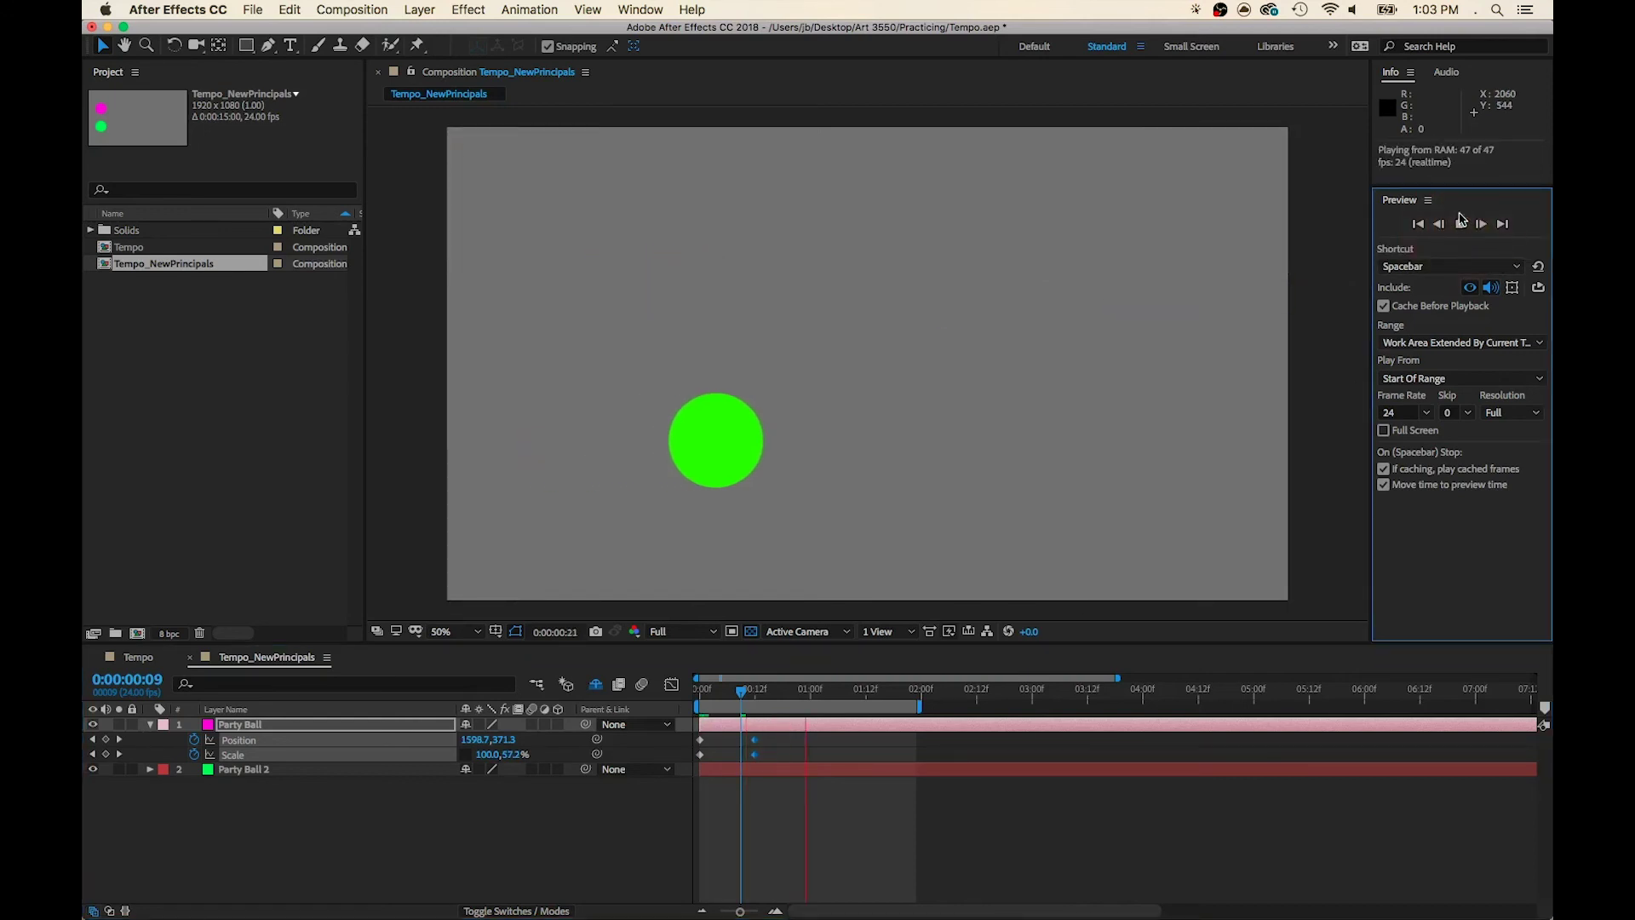